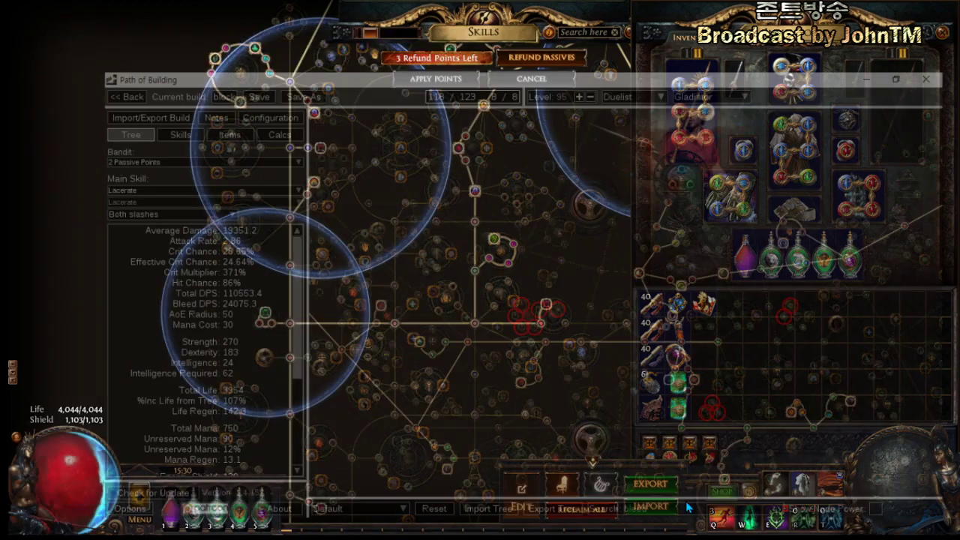
Step: Retrieve the account's character list for import and choose the level 96 Necromancer in the Metamorph league
{"action": "left_click", "coordinate": [91, 71]}
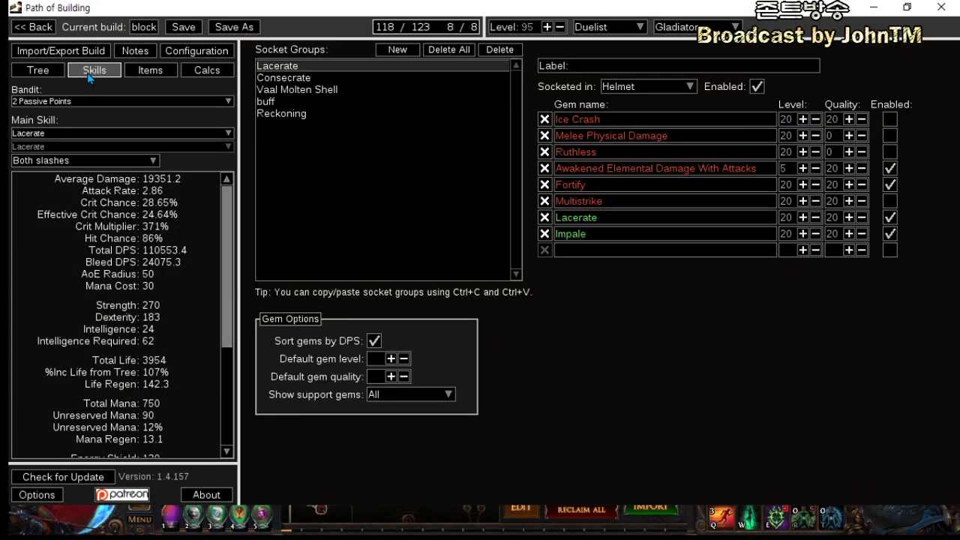
{"action": "left_click", "coordinate": [89, 64]}
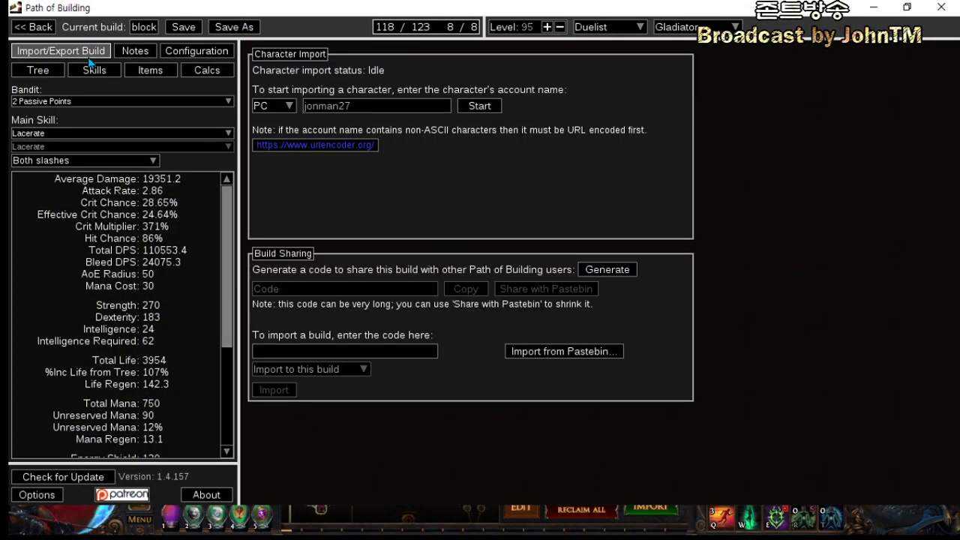
{"action": "left_click", "coordinate": [471, 109]}
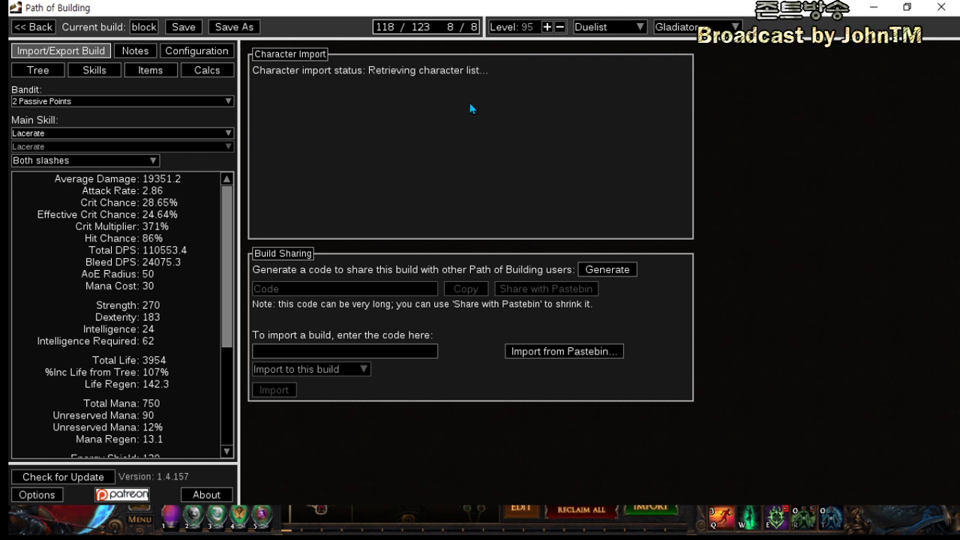
{"action": "left_click", "coordinate": [322, 105]}
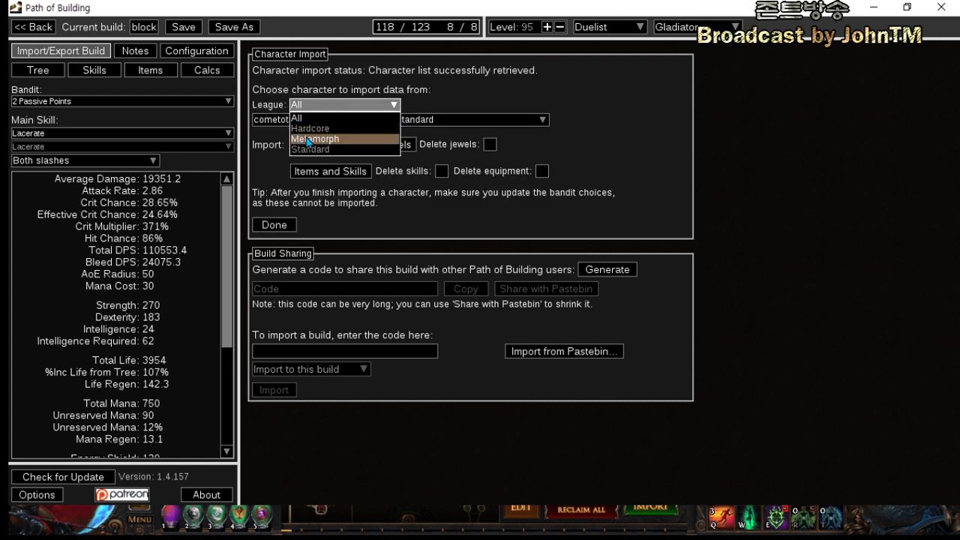
{"action": "left_click", "coordinate": [314, 138]}
{"action": "left_click", "coordinate": [327, 120]}
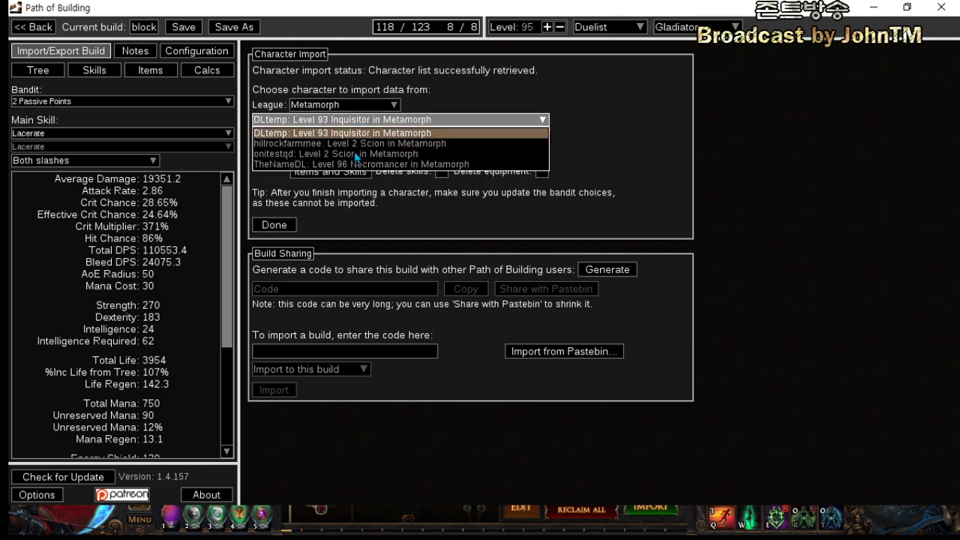
{"action": "left_click", "coordinate": [337, 164]}
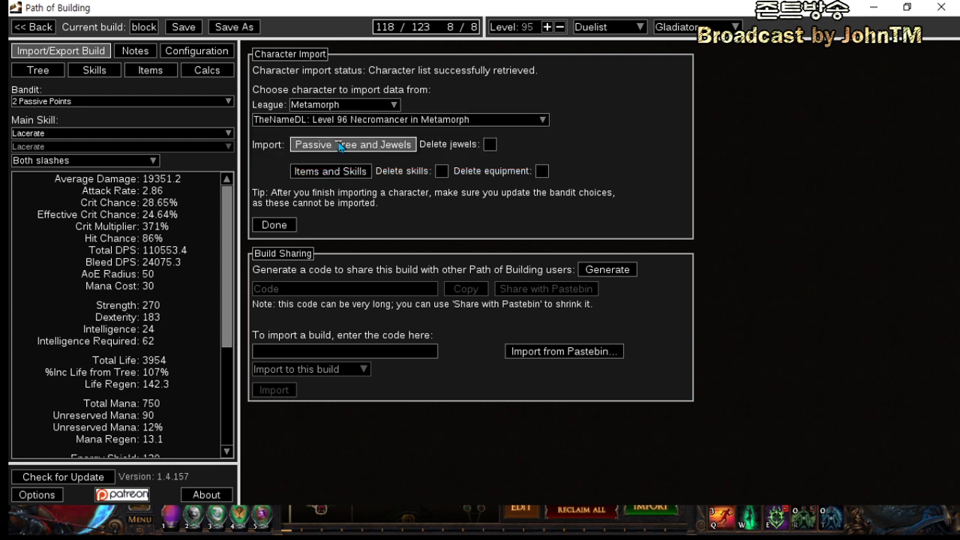
Step: Save the build and import the character's passive tree, jewels, items and skills, with deletion of existing jewels, skills and equipment enabled
{"action": "left_click", "coordinate": [489, 144]}
{"action": "left_click", "coordinate": [441, 171]}
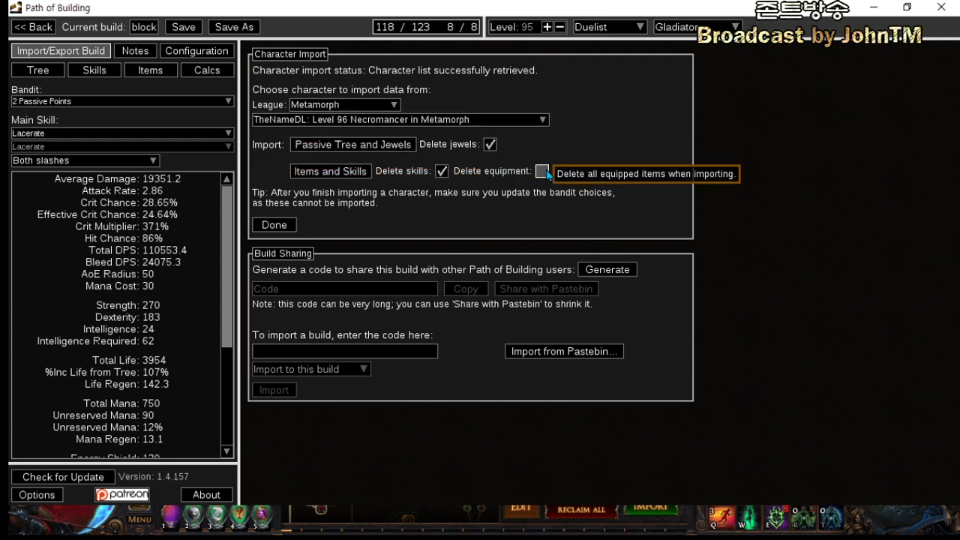
{"action": "left_click", "coordinate": [183, 27]}
{"action": "left_click", "coordinate": [345, 145]}
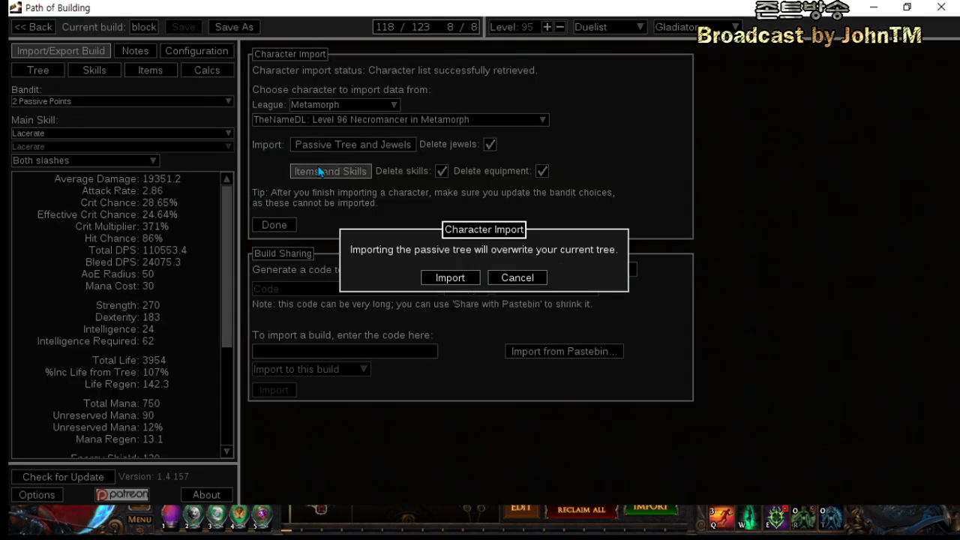
{"action": "left_click", "coordinate": [453, 283]}
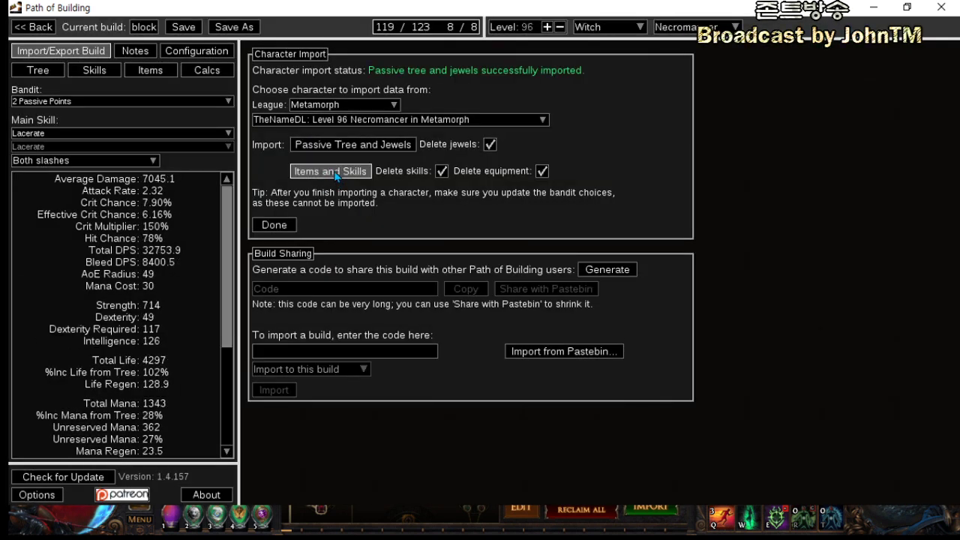
{"action": "left_click", "coordinate": [334, 170]}
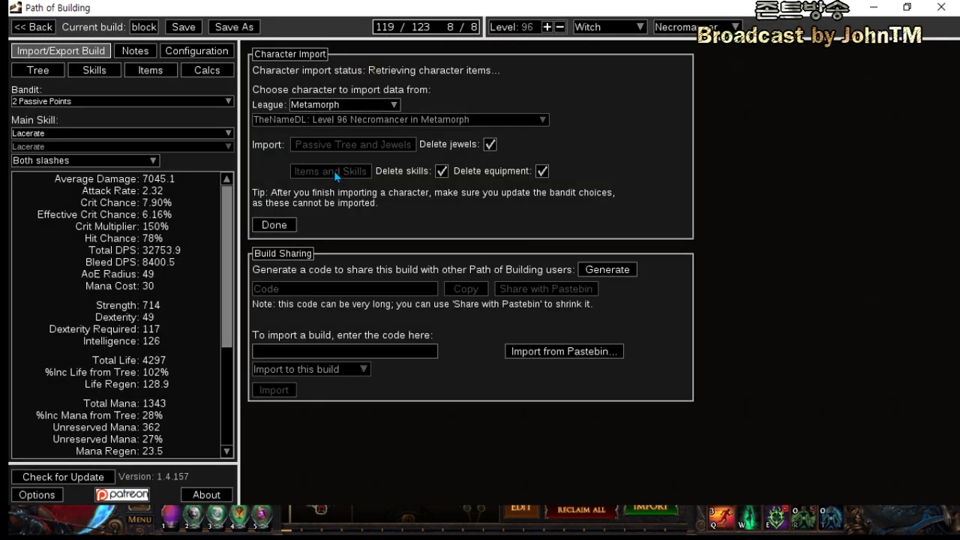
Step: Set the main skill to Raise Zombie and show the gems of the body armour socket group containing Hatred
{"action": "left_click", "coordinate": [89, 135]}
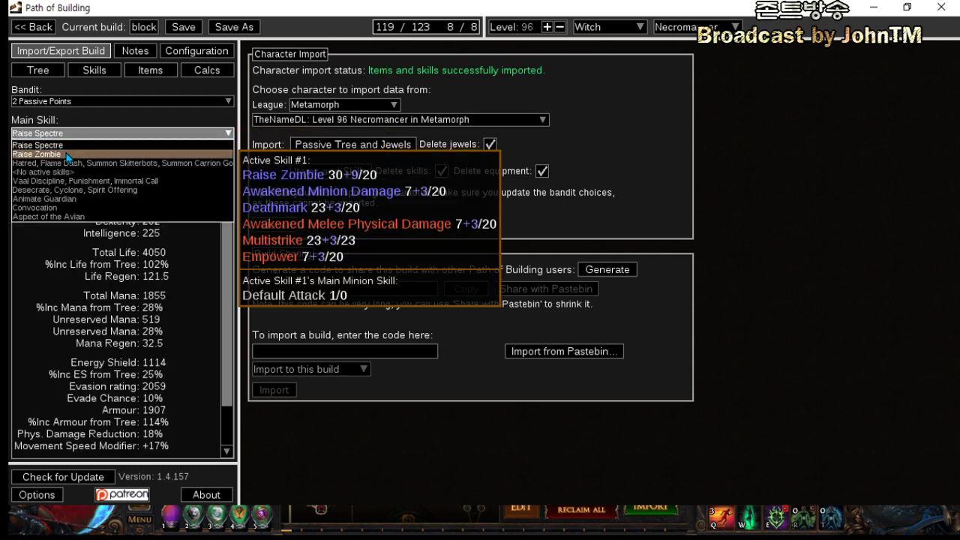
{"action": "left_click", "coordinate": [67, 154]}
{"action": "left_click", "coordinate": [100, 76]}
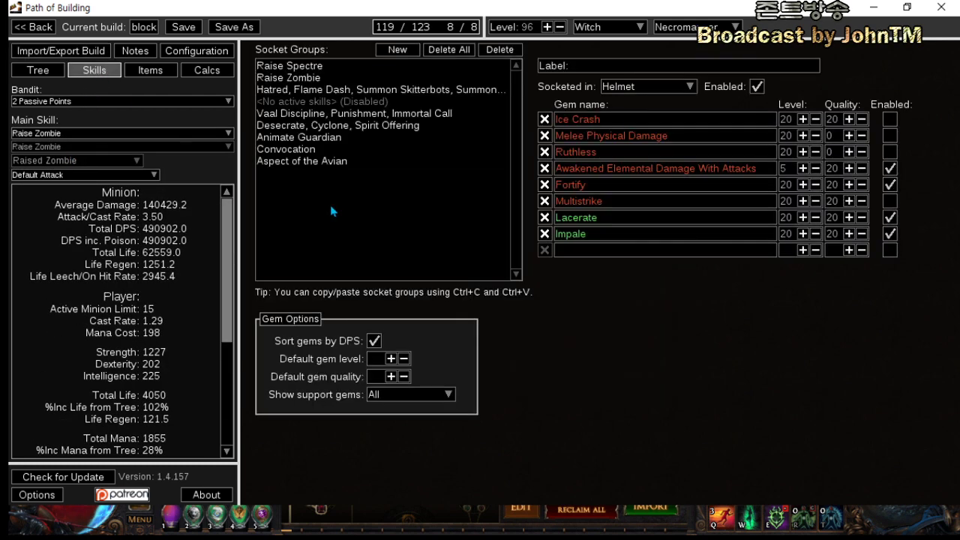
{"action": "left_click", "coordinate": [379, 89]}
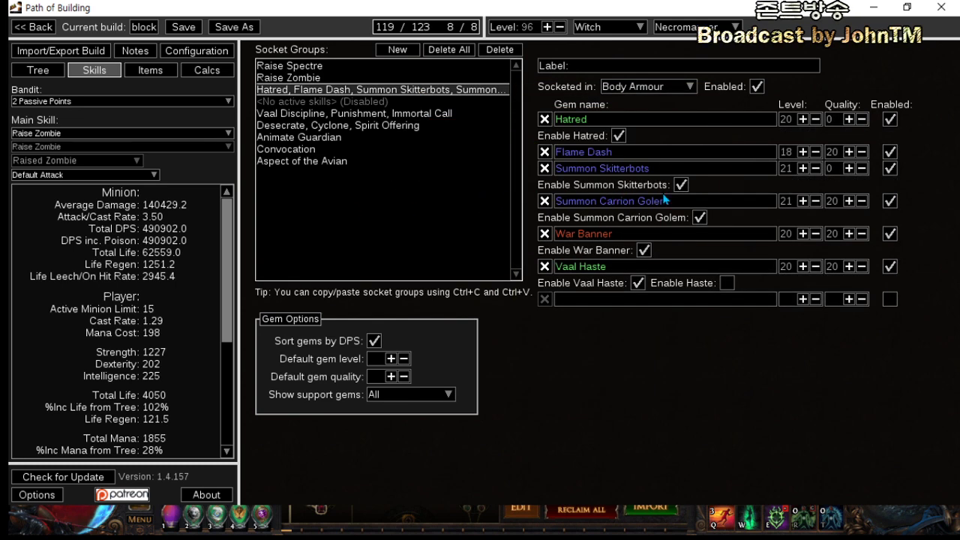
Step: Add Summon Carrion Golem to the Convocation socket group with level 21 and quality 20
{"action": "left_click", "coordinate": [356, 149]}
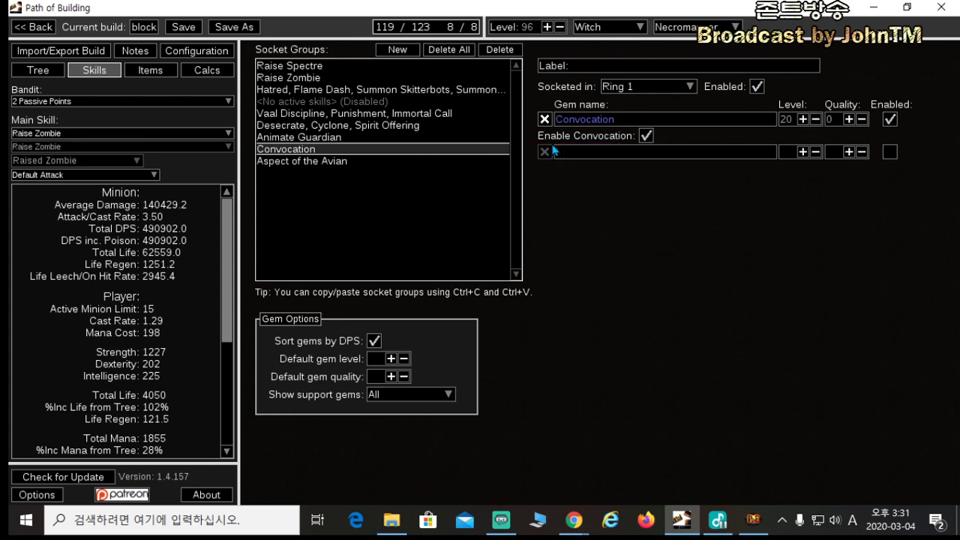
{"action": "left_click", "coordinate": [578, 157]}
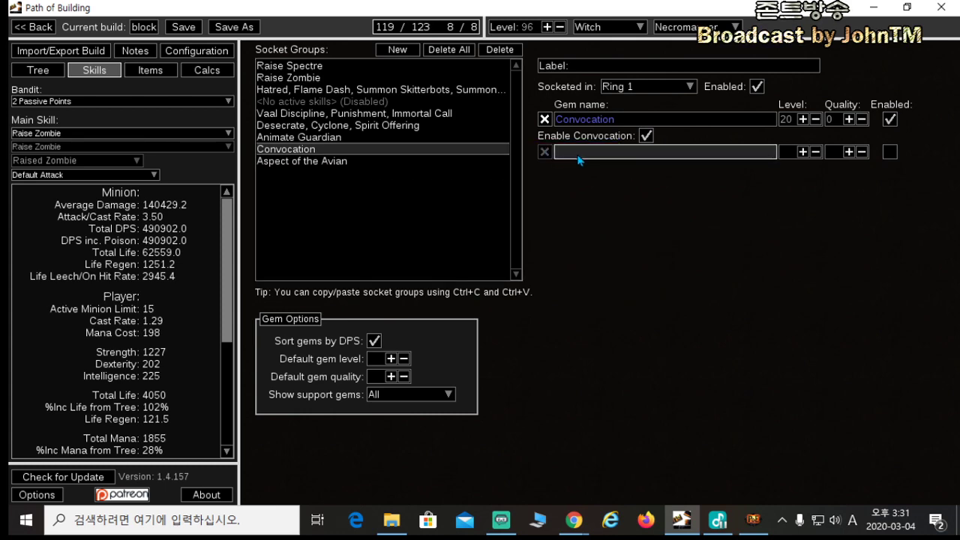
{"action": "type", "text": "carr"}
{"action": "left_click", "coordinate": [739, 161]}
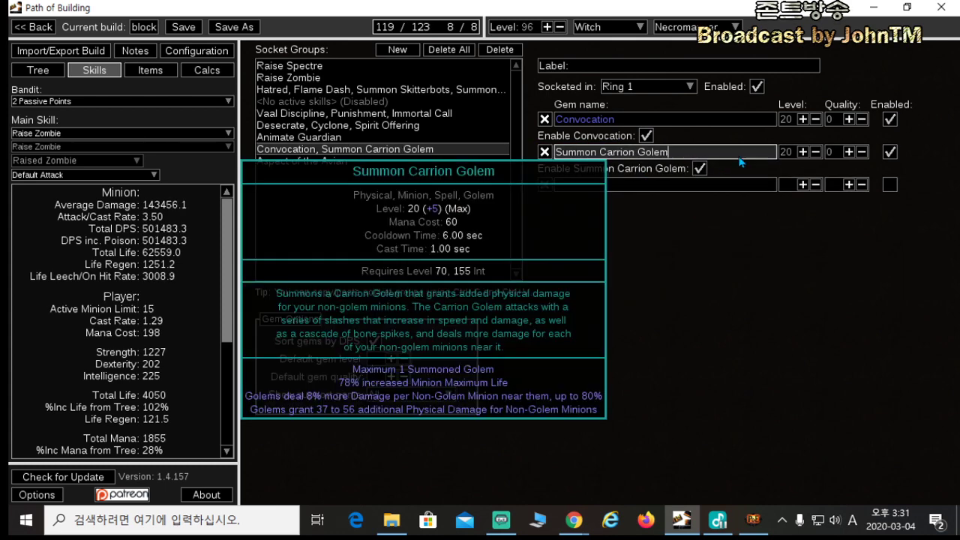
{"action": "left_click", "coordinate": [802, 152]}
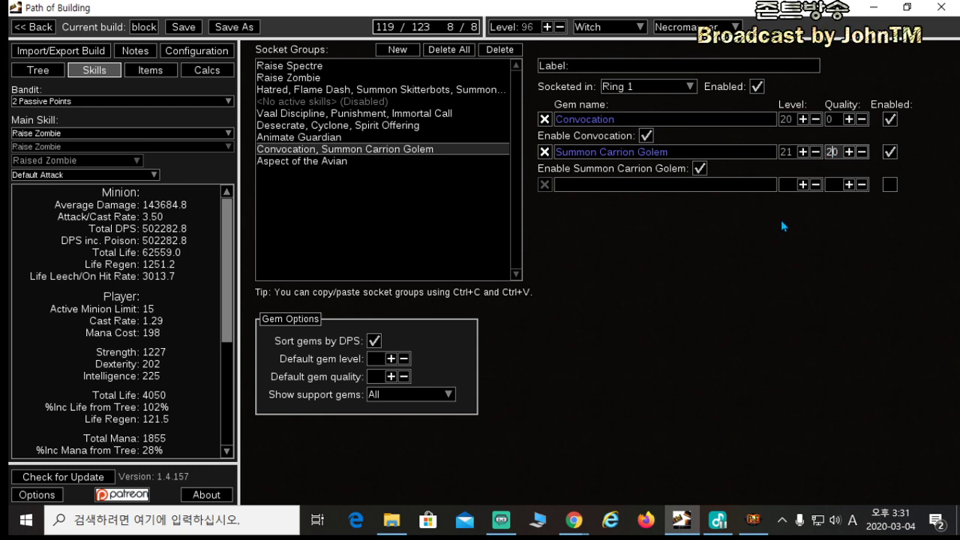
Step: Disable Summon Carrion Golem in both the Convocation socket group and the body armour socket group
{"action": "left_click", "coordinate": [892, 153]}
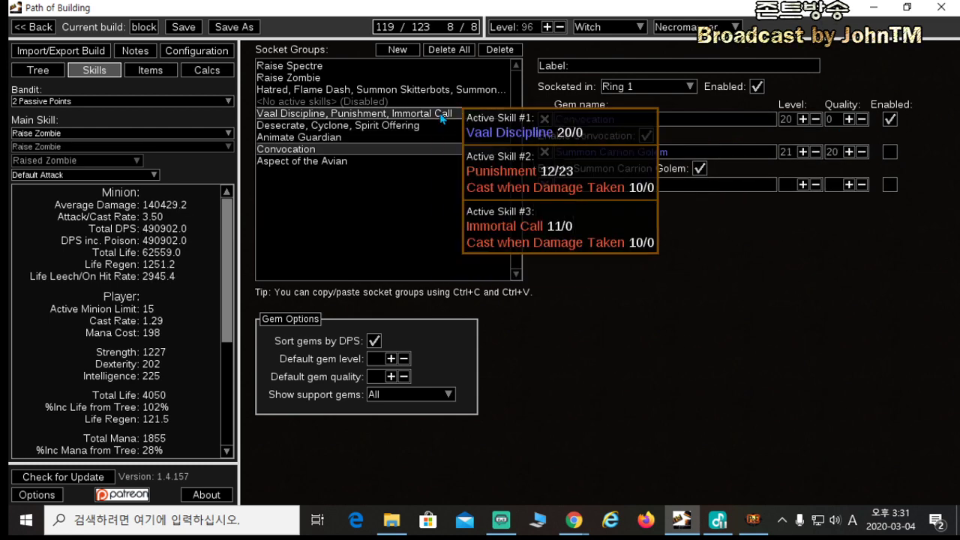
{"action": "left_click", "coordinate": [495, 90]}
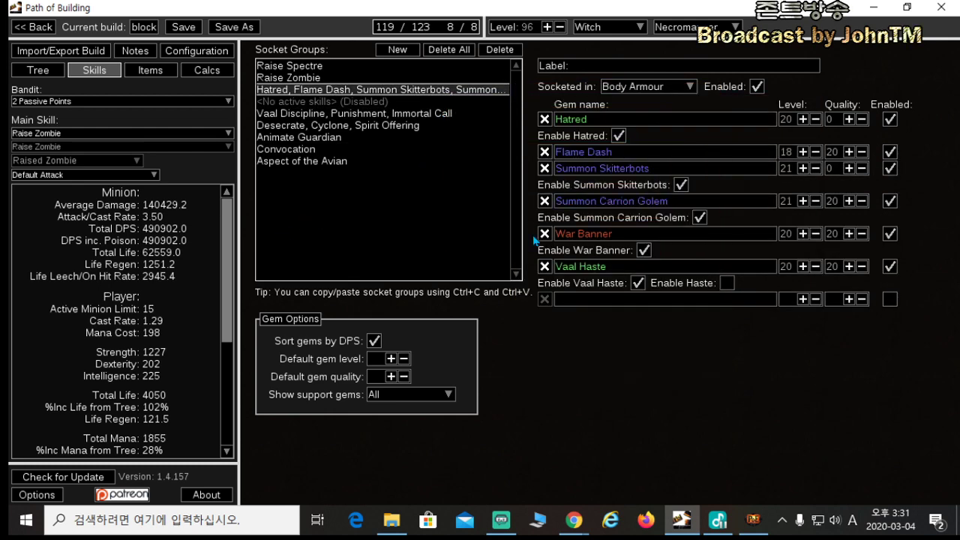
{"action": "mouse_move", "coordinate": [617, 208]}
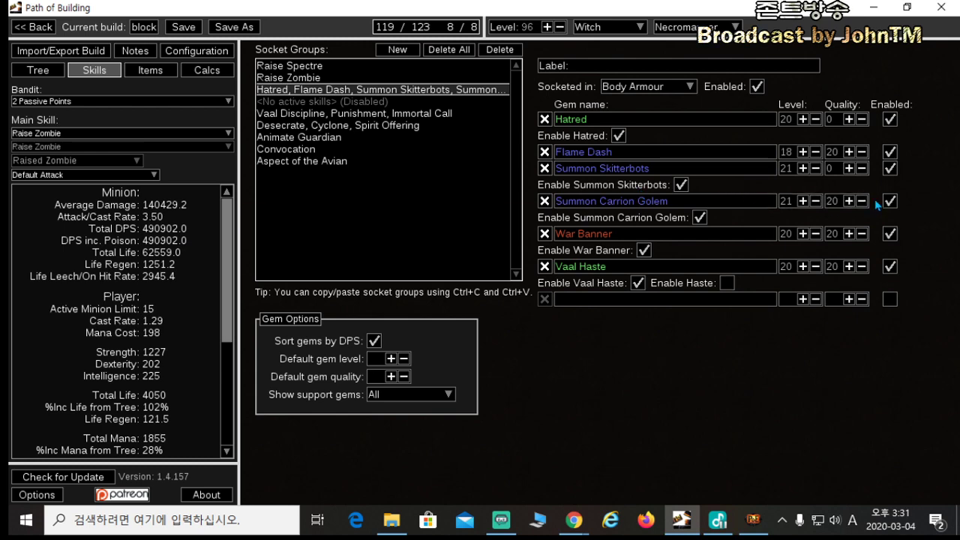
{"action": "left_click", "coordinate": [890, 201]}
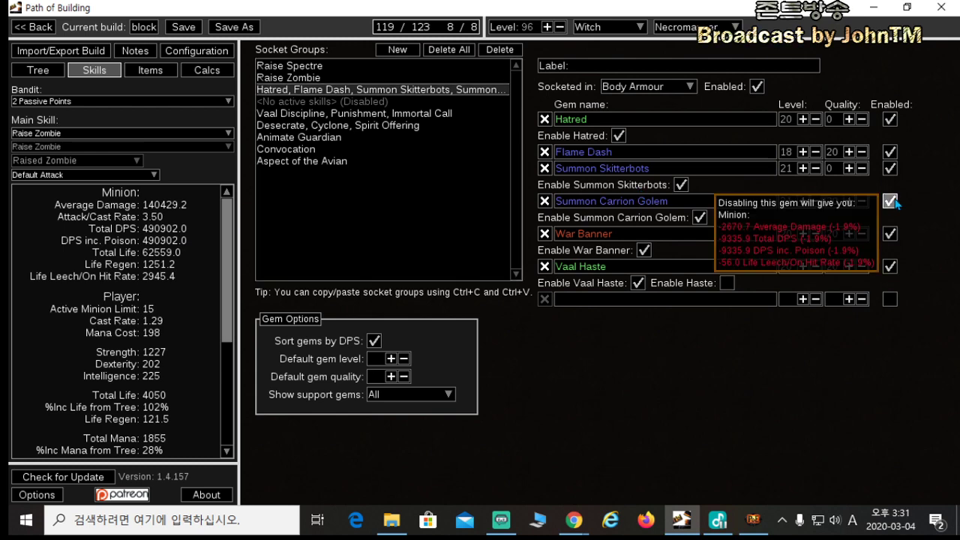
Step: Re-enable the Summon Carrion Golem gem in the Convocation socket group
{"action": "left_click", "coordinate": [373, 137]}
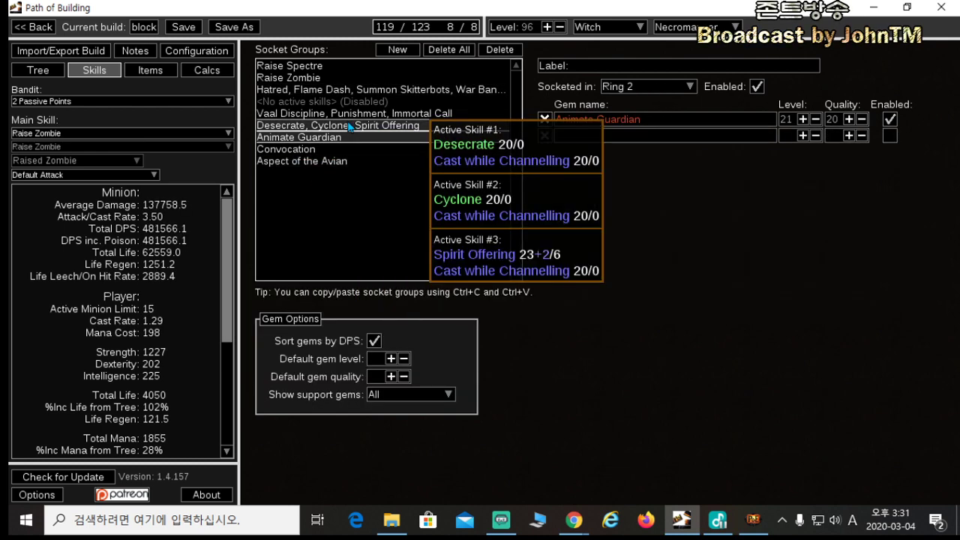
{"action": "left_click", "coordinate": [287, 148]}
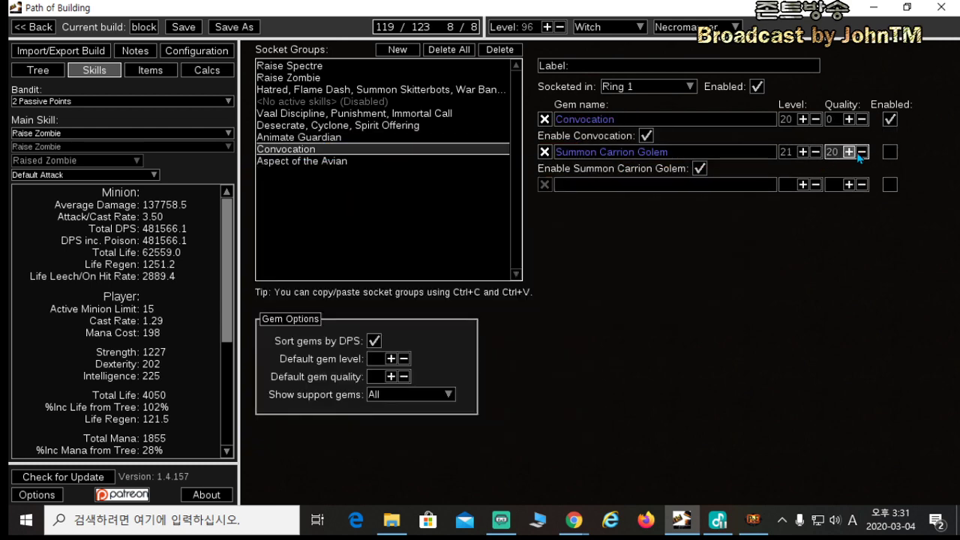
{"action": "left_click", "coordinate": [889, 153]}
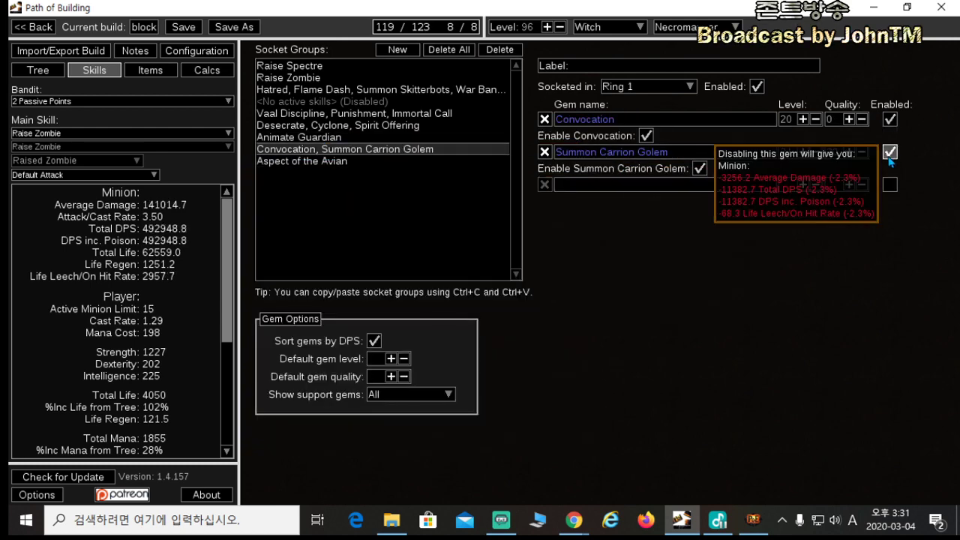
Step: Add the Generosity support gem below Summon Carrion Golem in the Convocation group and set its level to 30
{"action": "mouse_move", "coordinate": [631, 158]}
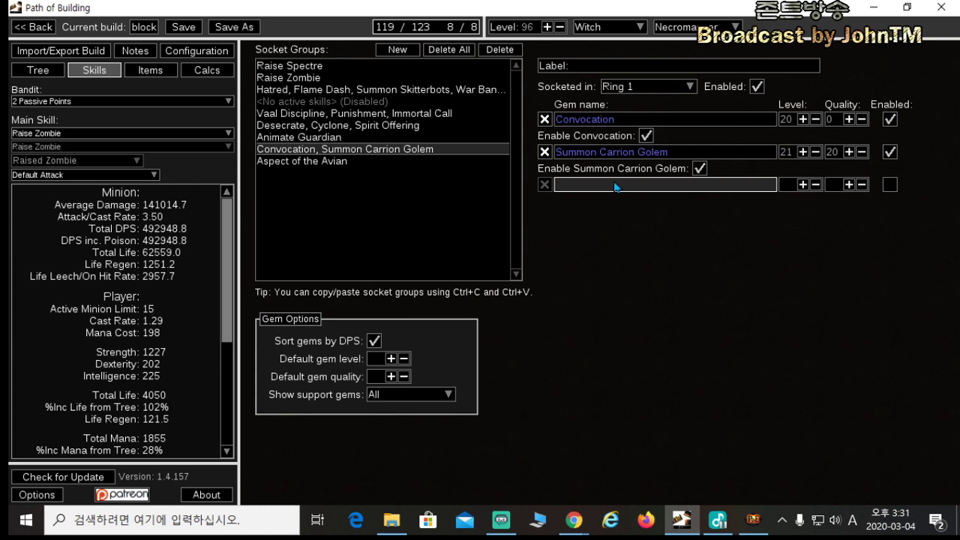
{"action": "left_click", "coordinate": [614, 186]}
{"action": "type", "text": "ge"}
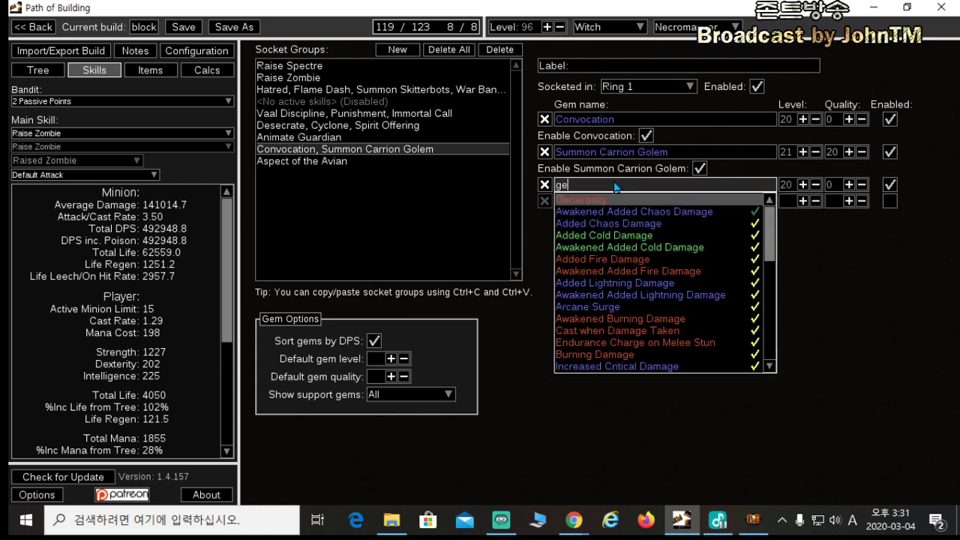
{"action": "left_click", "coordinate": [610, 199]}
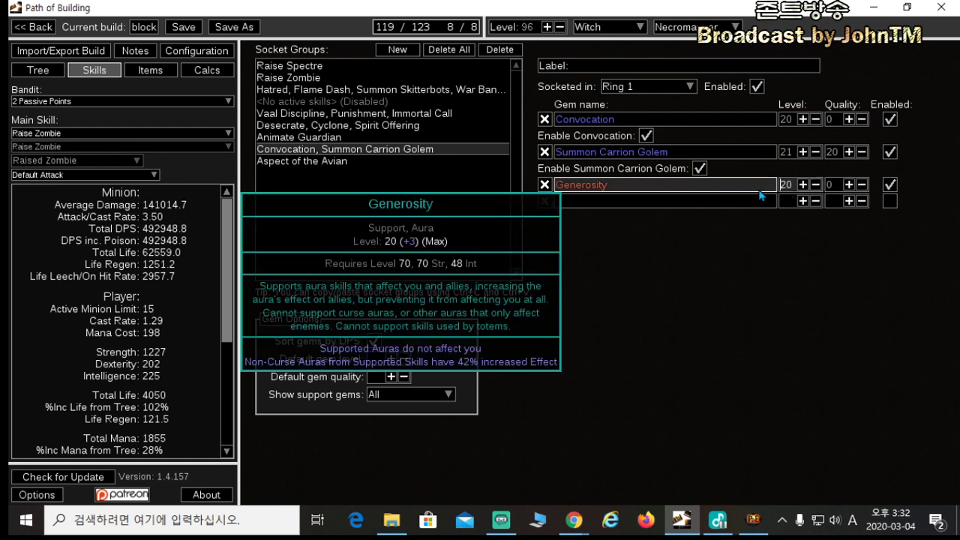
{"action": "left_click", "coordinate": [786, 185]}
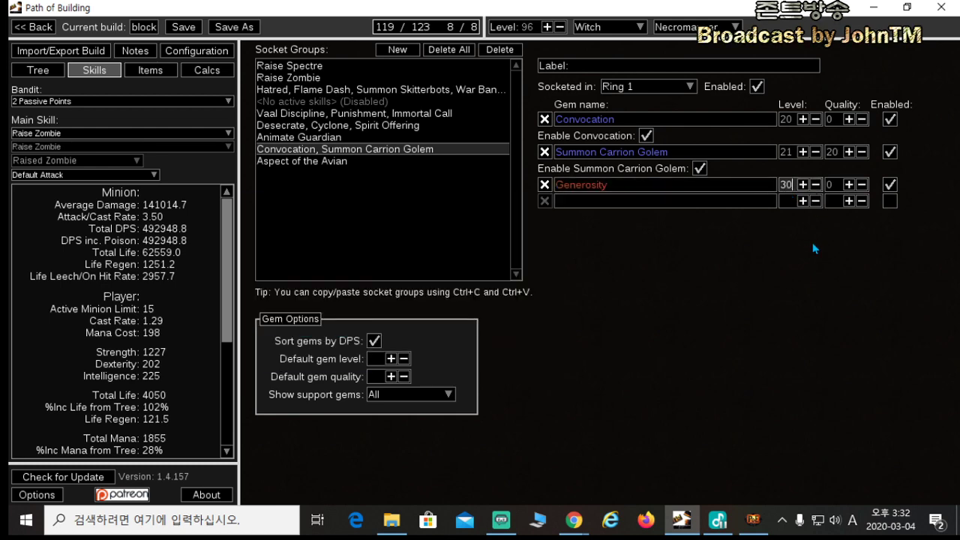
Step: Compare the body armour group's gems with the Convocation group and check the effect of Generosity
{"action": "left_click", "coordinate": [435, 90]}
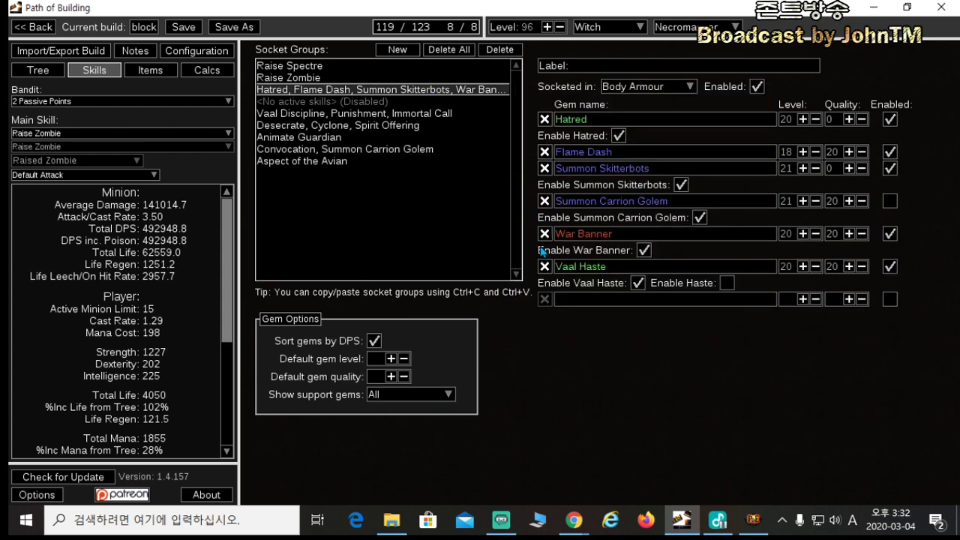
{"action": "left_click", "coordinate": [409, 149]}
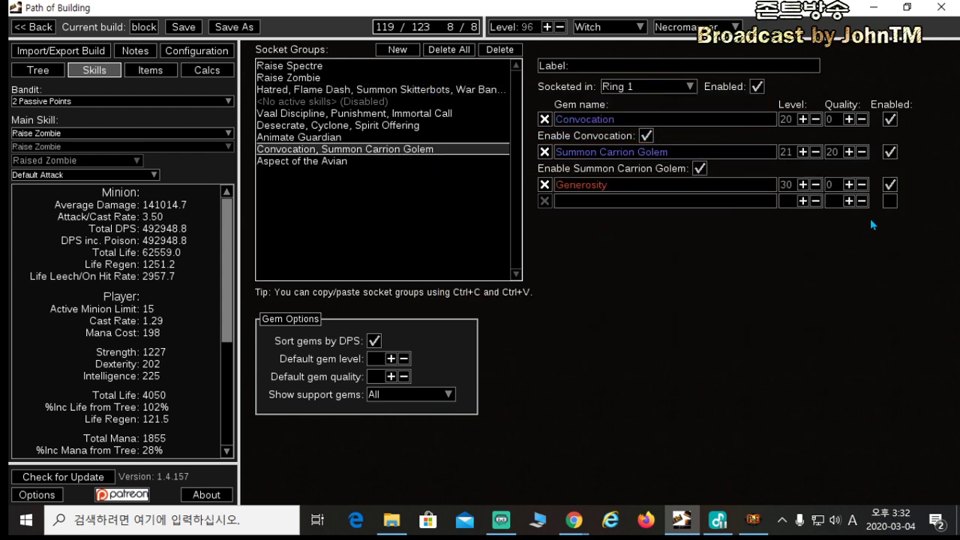
{"action": "left_click", "coordinate": [889, 184]}
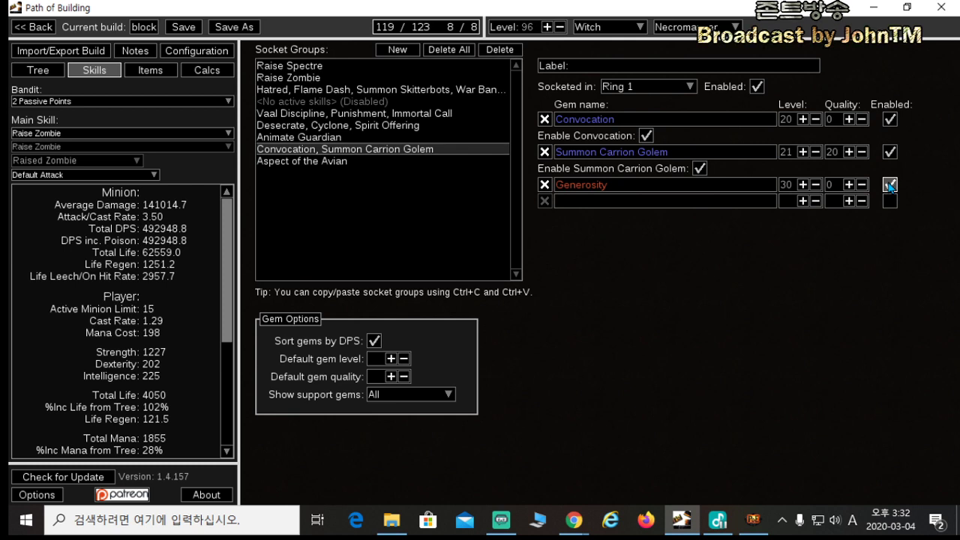
Step: Add the Summon Lightning Golem gem to the Convocation socket group at level 21 and quality 20
{"action": "left_click", "coordinate": [597, 204]}
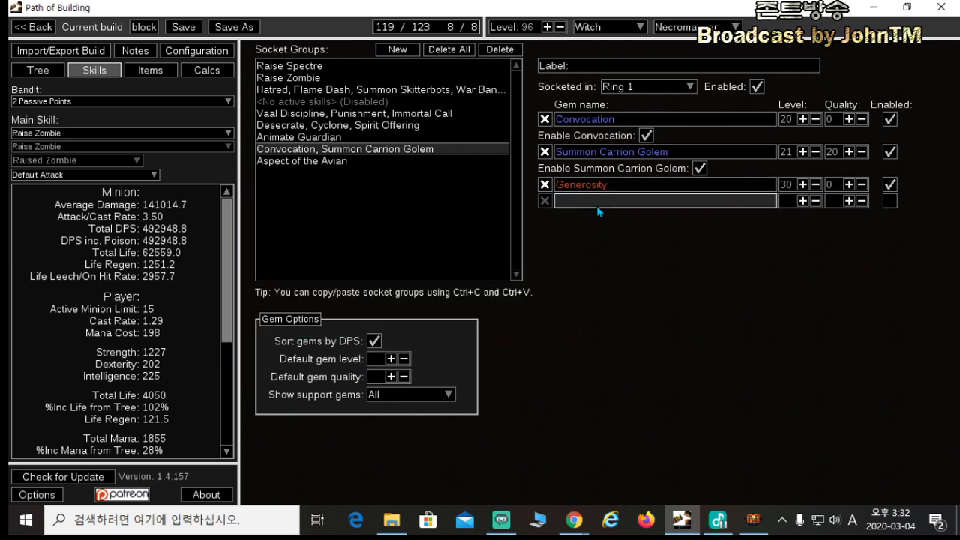
{"action": "type", "text": "ligh"}
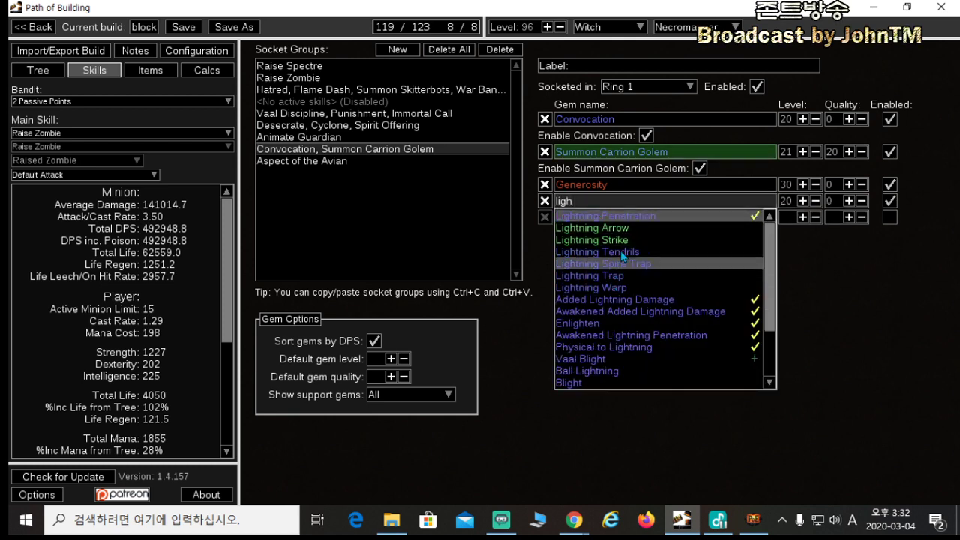
{"action": "key", "text": "ctrl+a"}
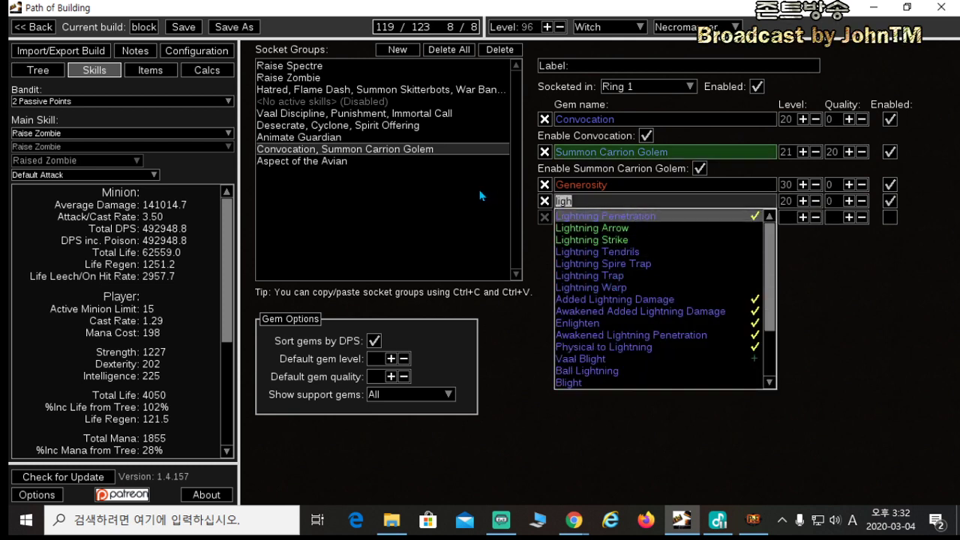
{"action": "type", "text": "go"}
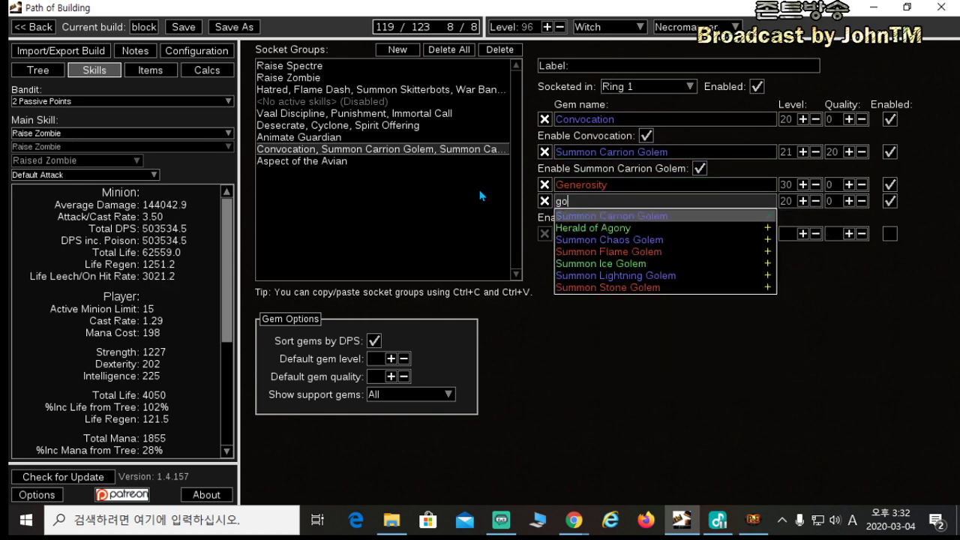
{"action": "type", "text": "le"}
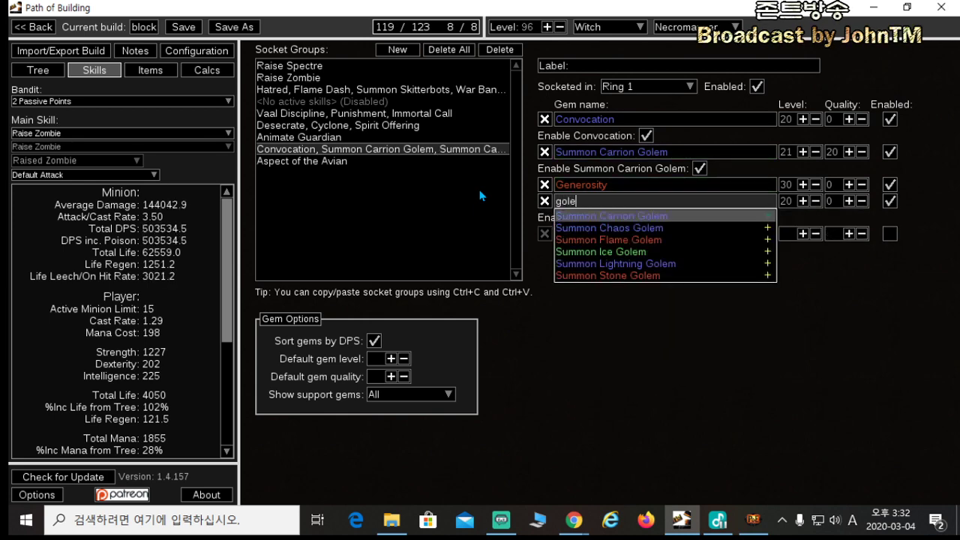
{"action": "left_click", "coordinate": [618, 264]}
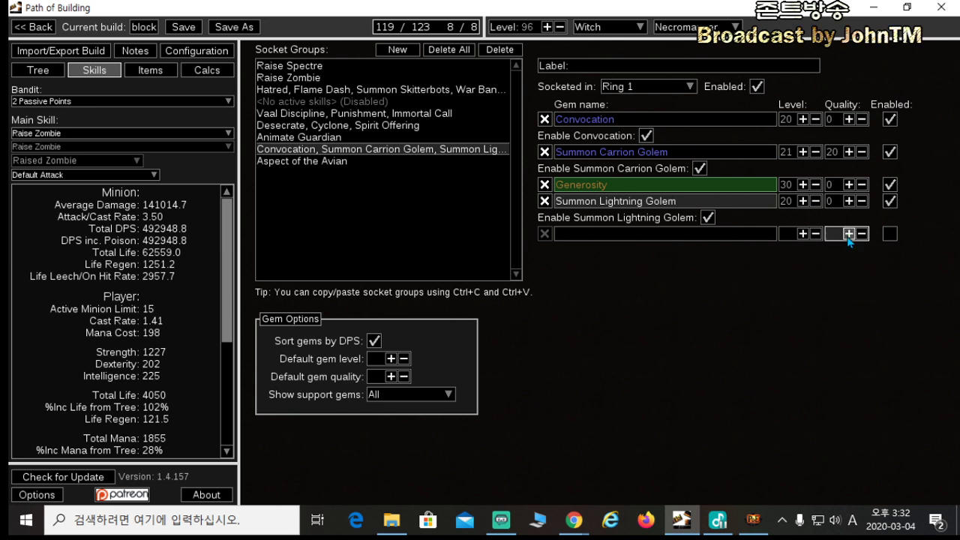
{"action": "left_click", "coordinate": [830, 202]}
{"action": "type", "text": "2"}
{"action": "left_click", "coordinate": [802, 201]}
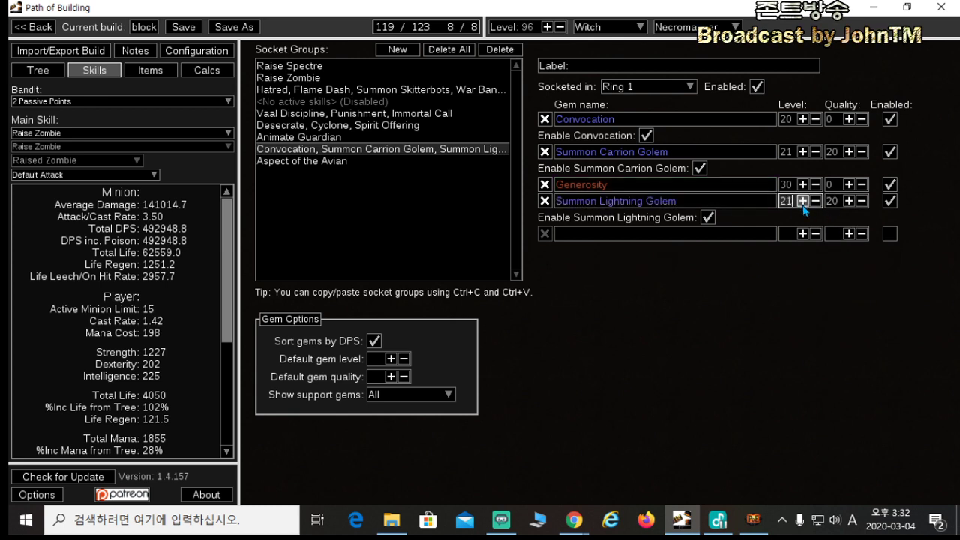
Step: Disable Summon Carrion Golem in the Convocation group and toggle Generosity off and on to compare its effect
{"action": "left_click", "coordinate": [892, 153]}
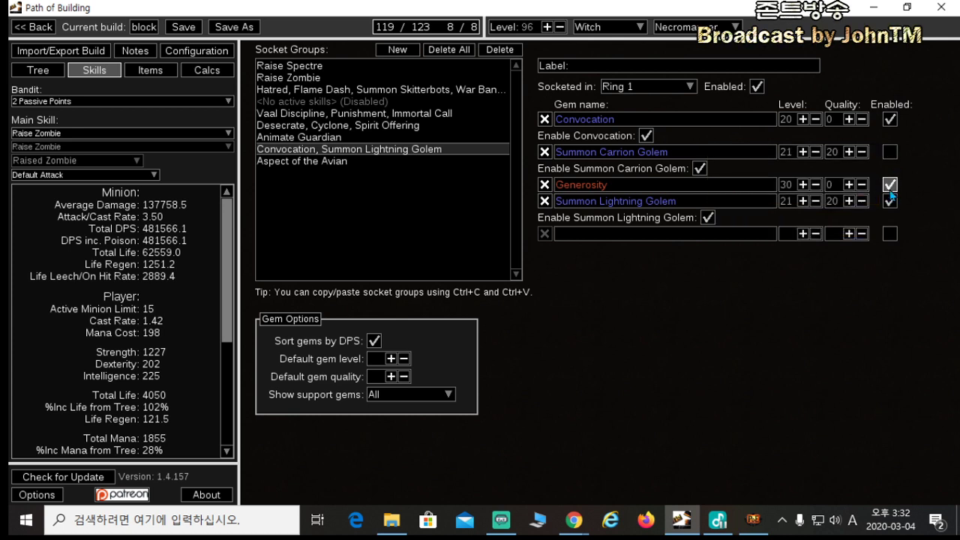
{"action": "left_click", "coordinate": [889, 191]}
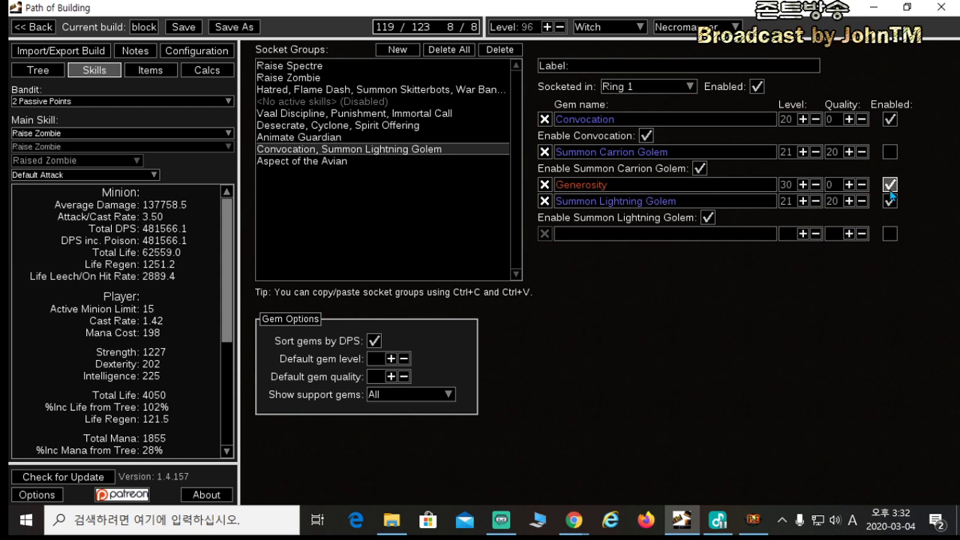
{"action": "left_click", "coordinate": [890, 191]}
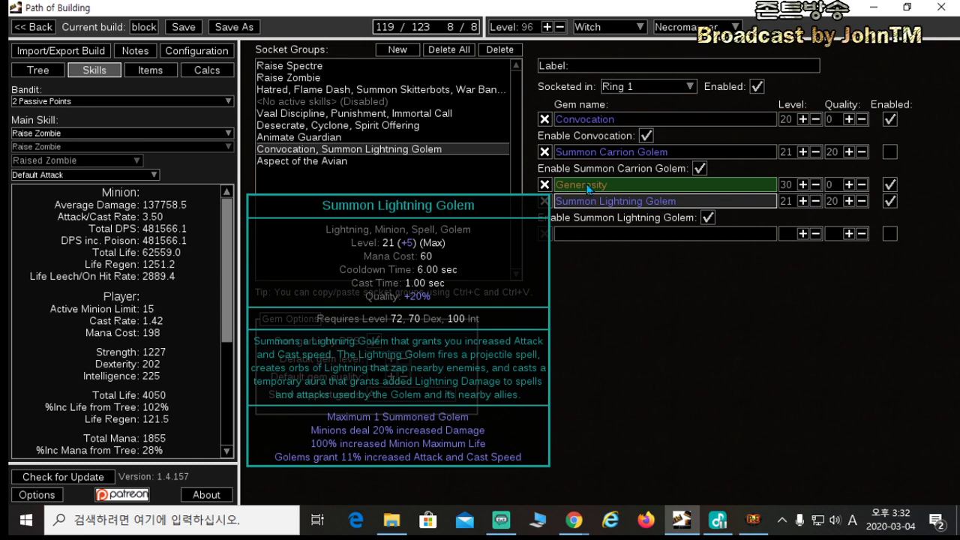
Step: Check the golem gem in the body armour group and toggle Summon Lightning Golem in the Convocation group to compare its effect
{"action": "left_click", "coordinate": [420, 90]}
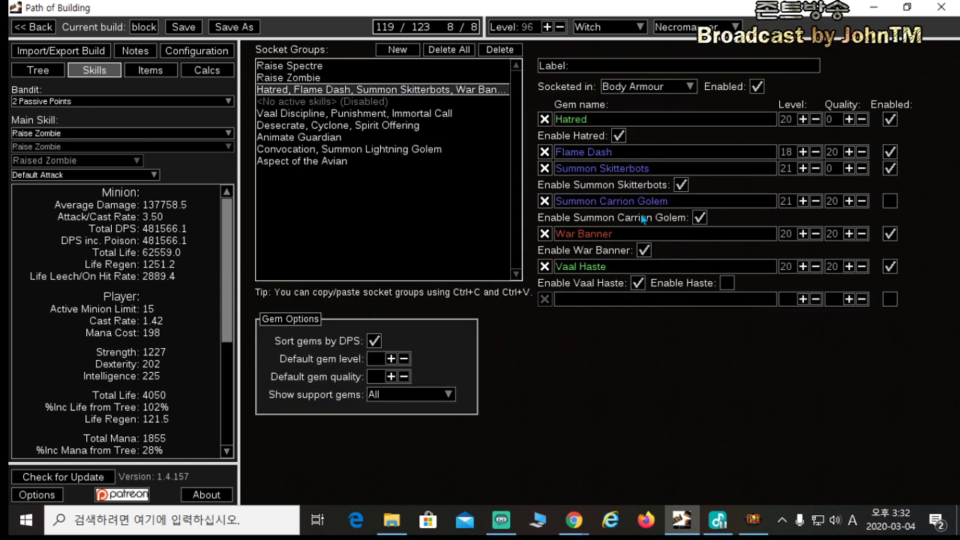
{"action": "left_click", "coordinate": [389, 150]}
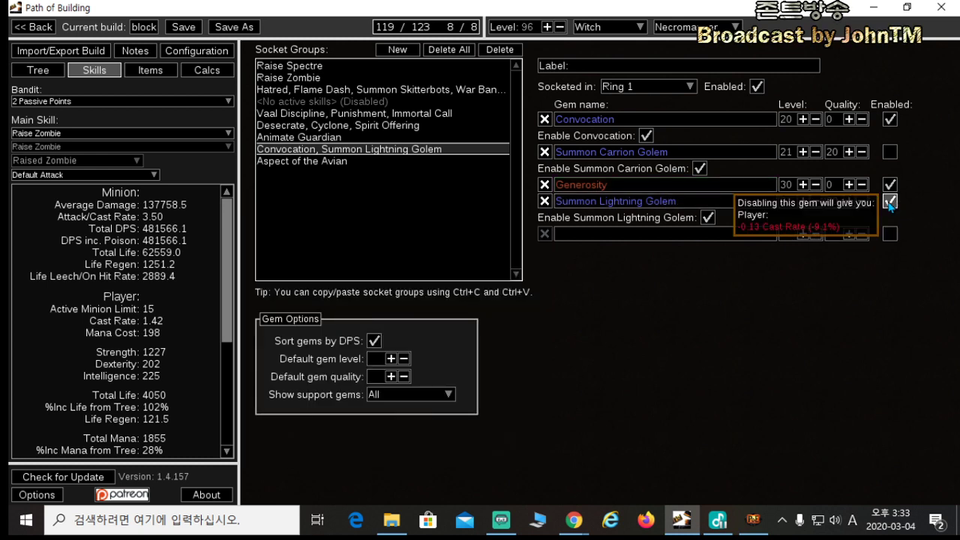
{"action": "left_click", "coordinate": [889, 201]}
{"action": "left_click", "coordinate": [889, 201]}
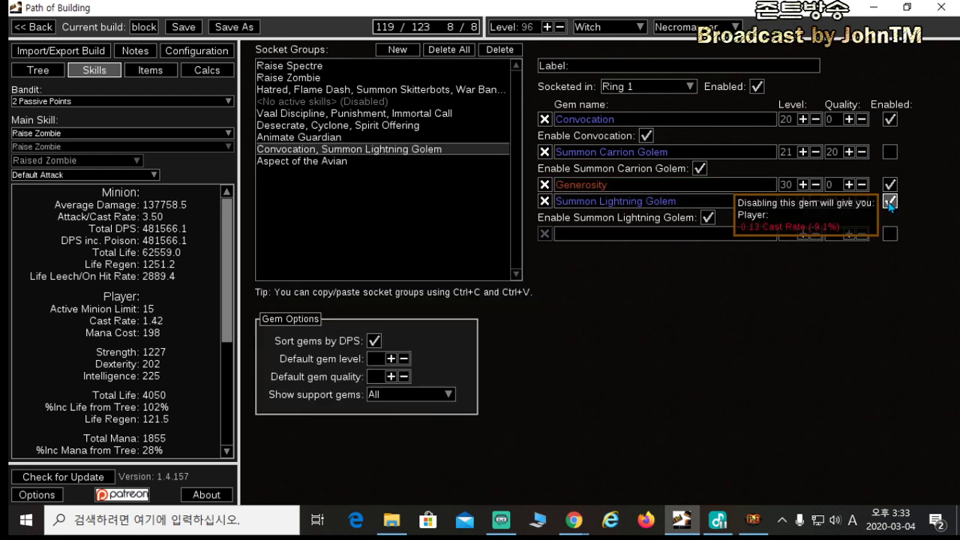
{"action": "left_click", "coordinate": [889, 201]}
{"action": "left_click", "coordinate": [890, 201]}
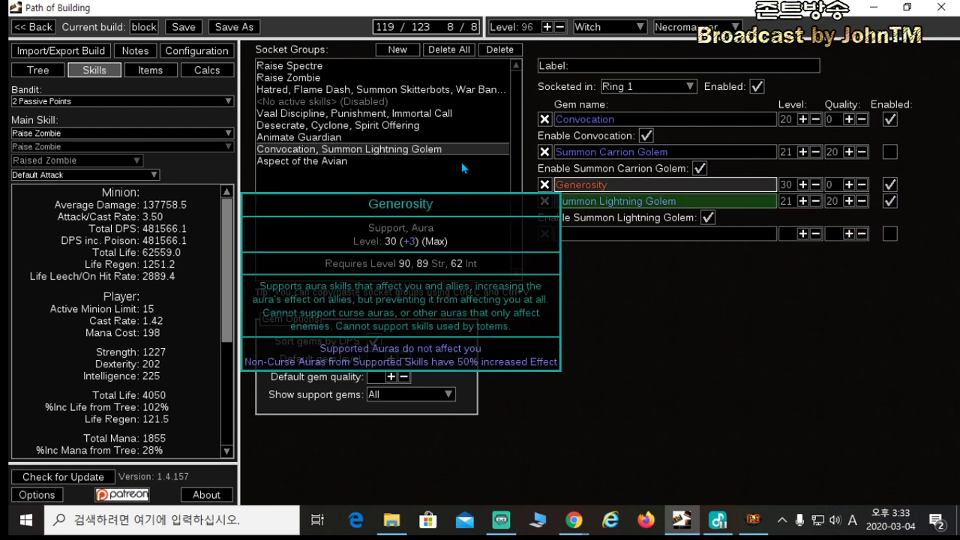
Step: Close the current build without saving its changes and return to the build list
{"action": "left_click", "coordinate": [33, 27]}
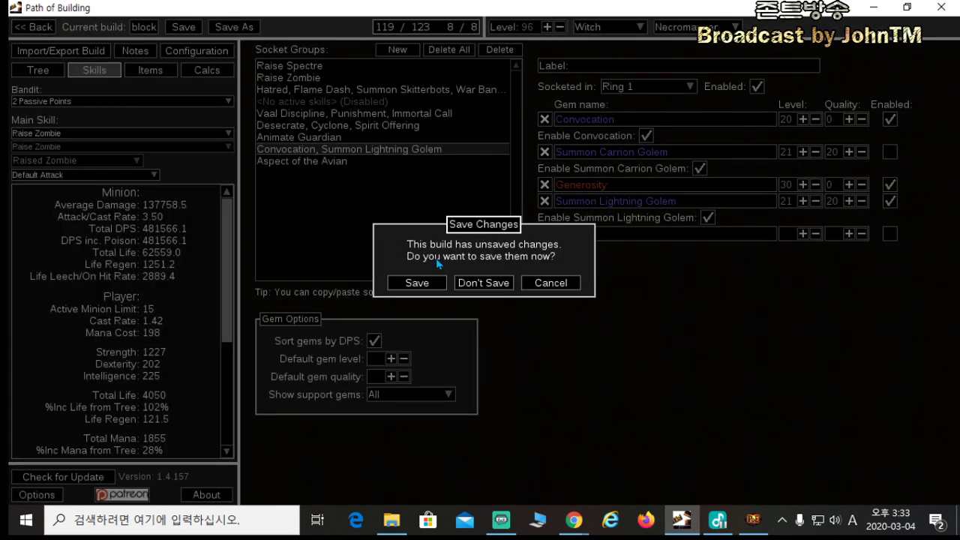
{"action": "left_click", "coordinate": [486, 283]}
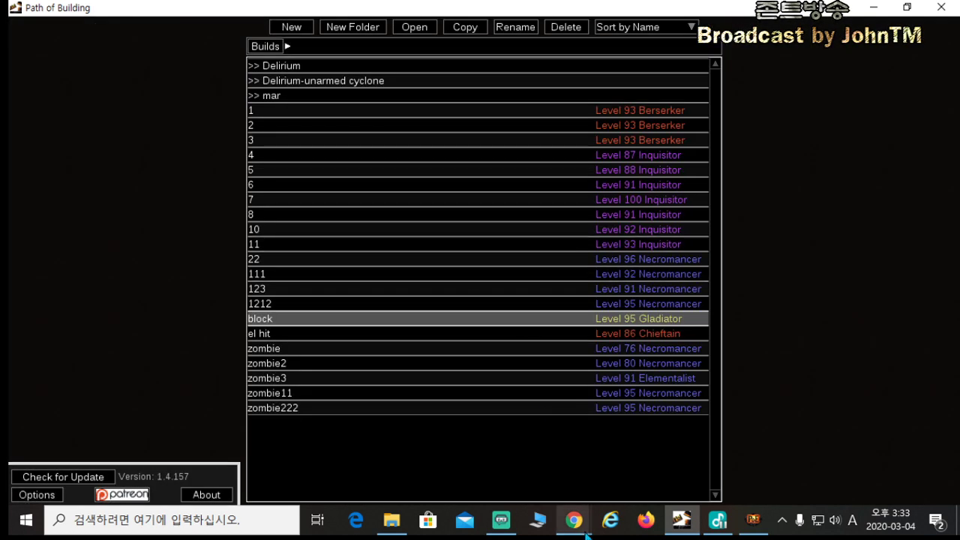
Step: Switch to Chrome and read the Generosity Support wiki passage about linking the gem to Summon Lightning Golem
{"action": "mouse_move", "coordinate": [574, 520]}
{"action": "left_click", "coordinate": [593, 492]}
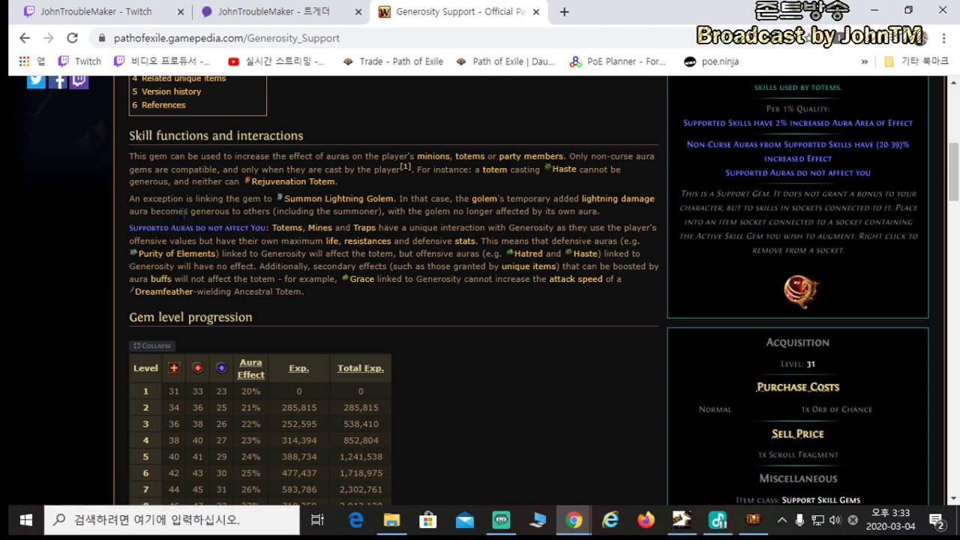
{"action": "left_click_drag", "start_coordinate": [255, 213], "coordinate": [377, 212]}
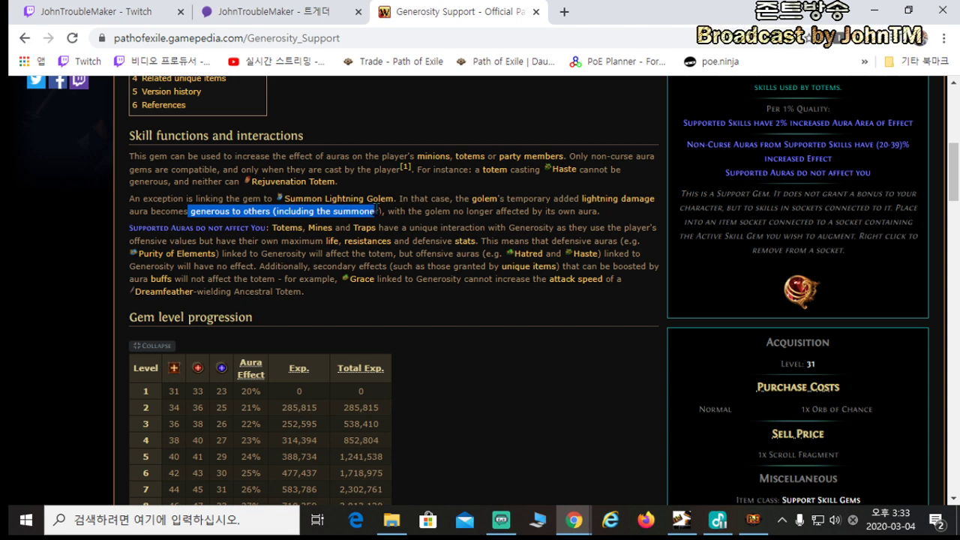
{"action": "left_click", "coordinate": [413, 210]}
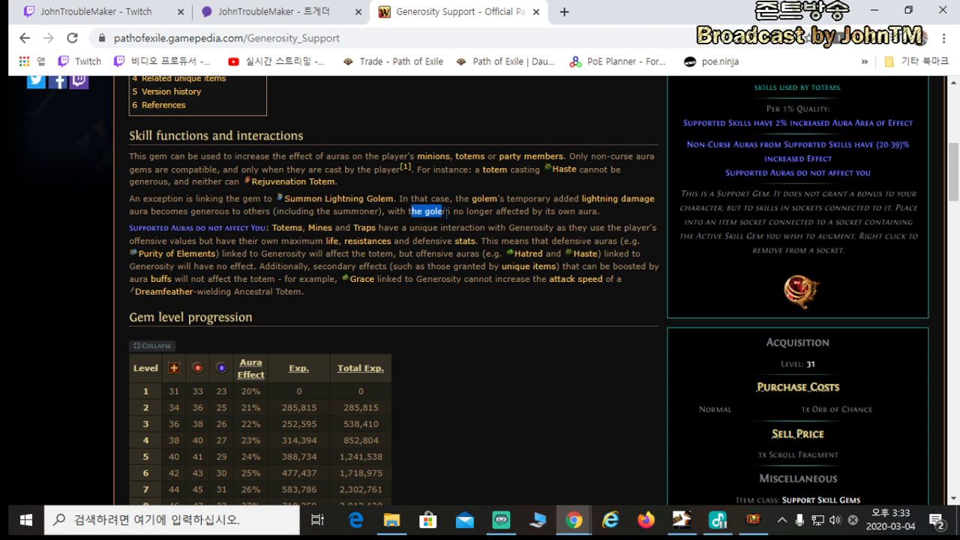
Step: Switch back to Path of Building, create a new build and retrieve the account's character list for import
{"action": "left_click", "coordinate": [681, 520]}
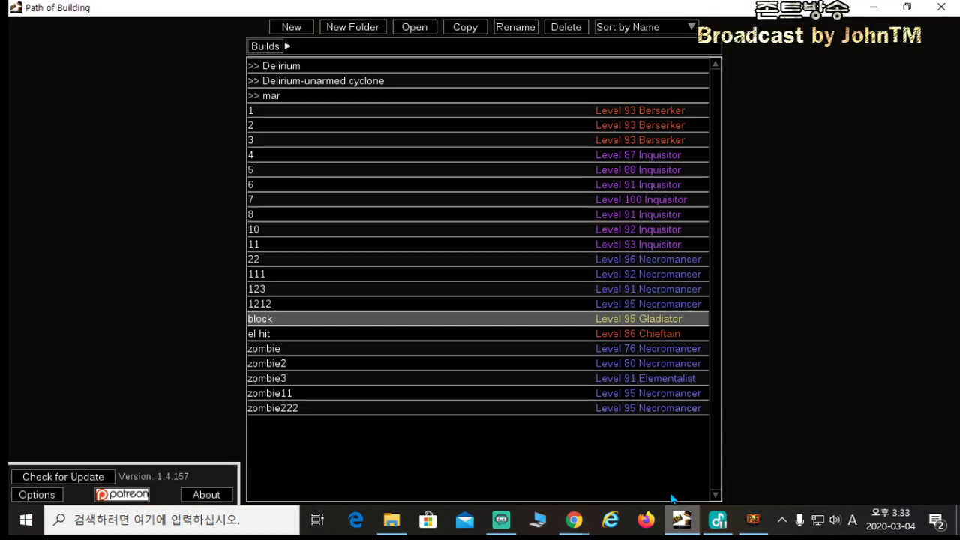
{"action": "left_click", "coordinate": [292, 27]}
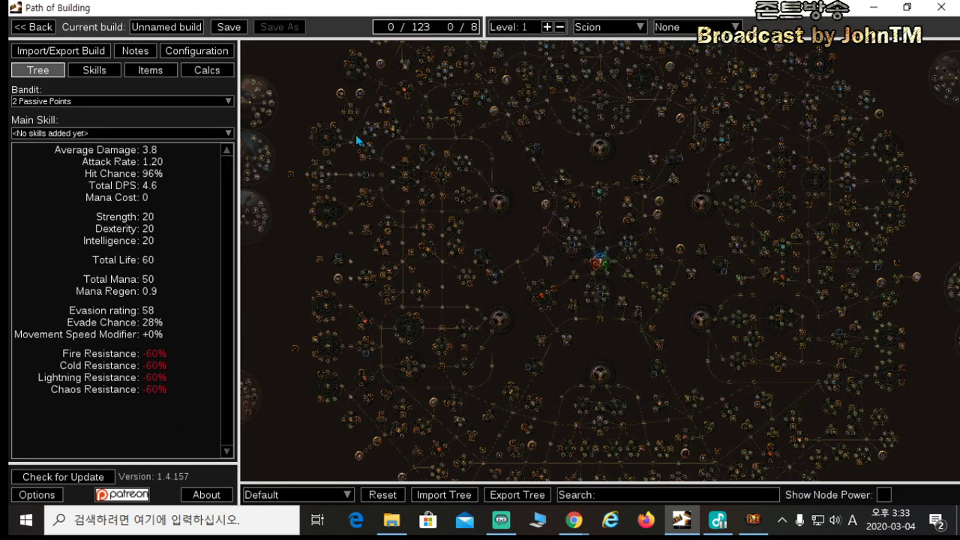
{"action": "left_click", "coordinate": [94, 54]}
{"action": "left_click", "coordinate": [479, 105]}
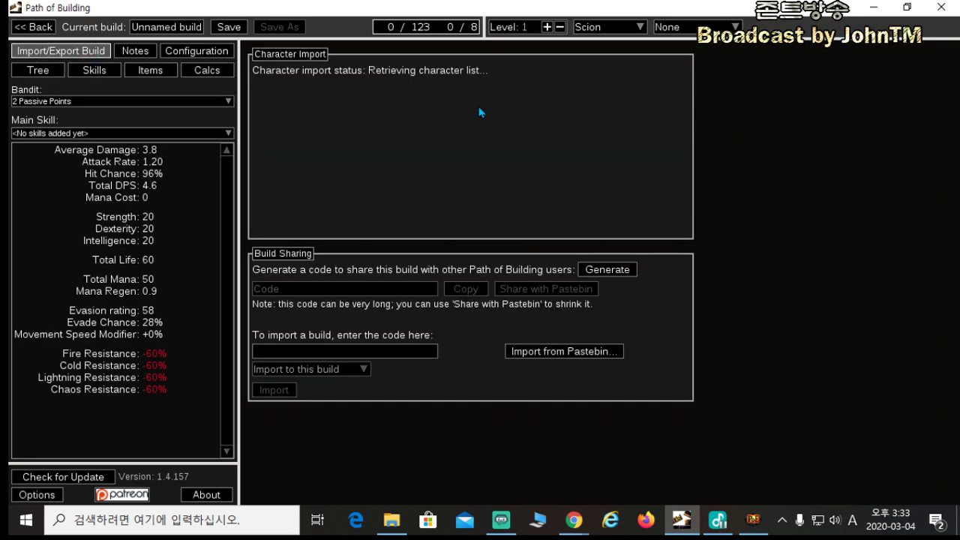
Step: Choose the level 96 Necromancer in the Metamorph league and import its passive tree, jewels, items and skills
{"action": "left_click", "coordinate": [455, 116]}
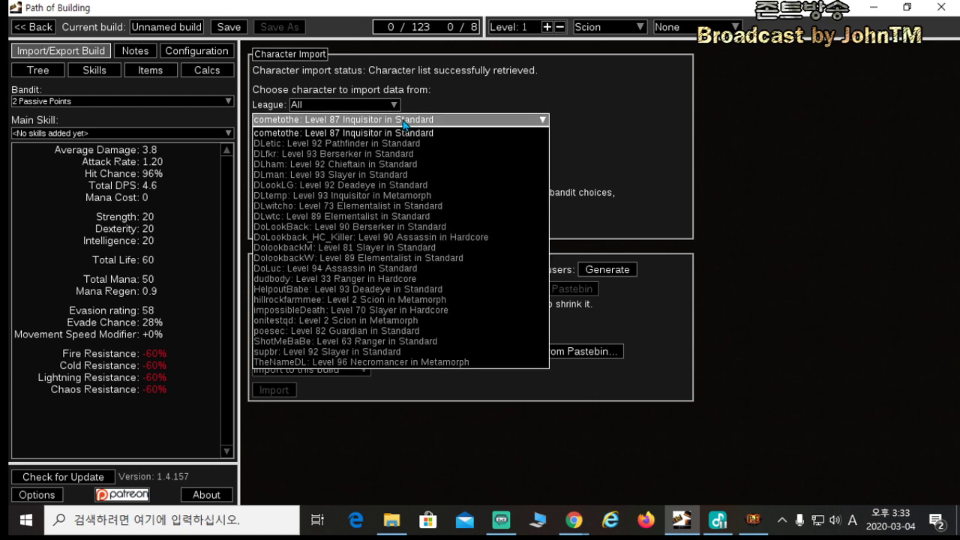
{"action": "left_click", "coordinate": [344, 105]}
{"action": "left_click", "coordinate": [344, 105]}
{"action": "left_click", "coordinate": [330, 139]}
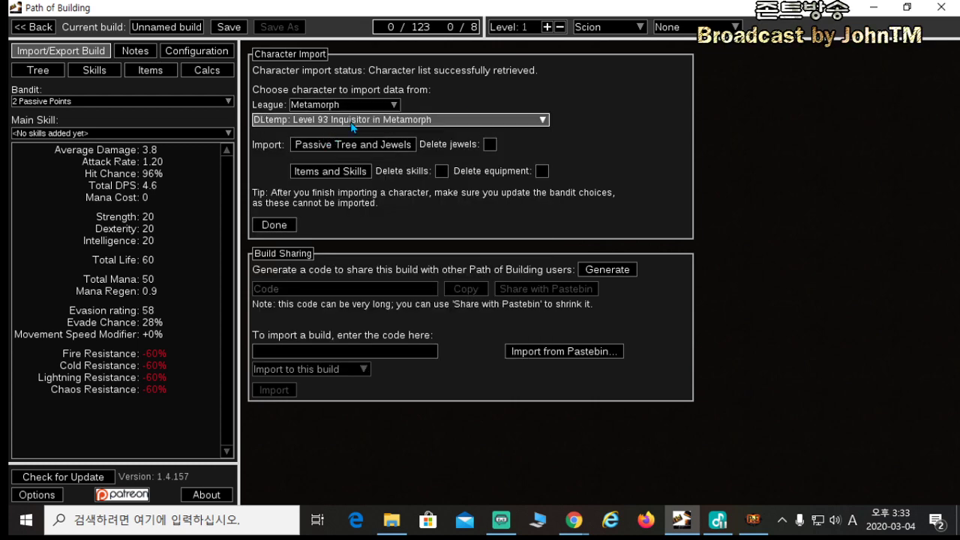
{"action": "left_click", "coordinate": [343, 120]}
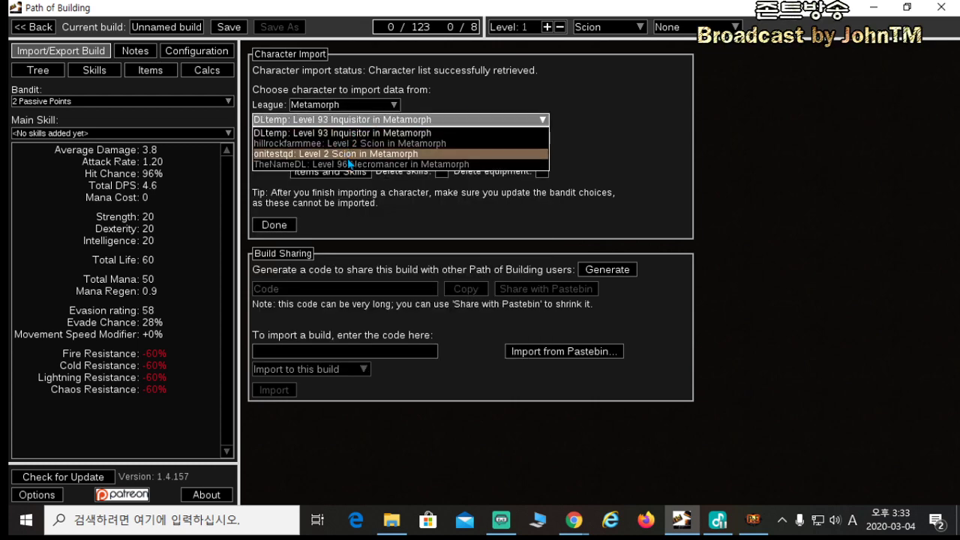
{"action": "left_click", "coordinate": [348, 164]}
{"action": "left_click", "coordinate": [355, 144]}
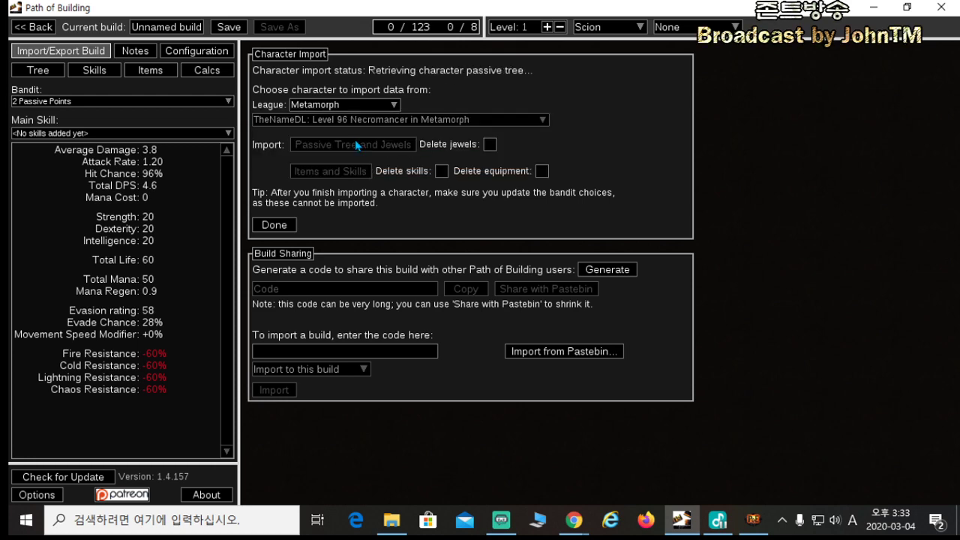
{"action": "left_click", "coordinate": [342, 172]}
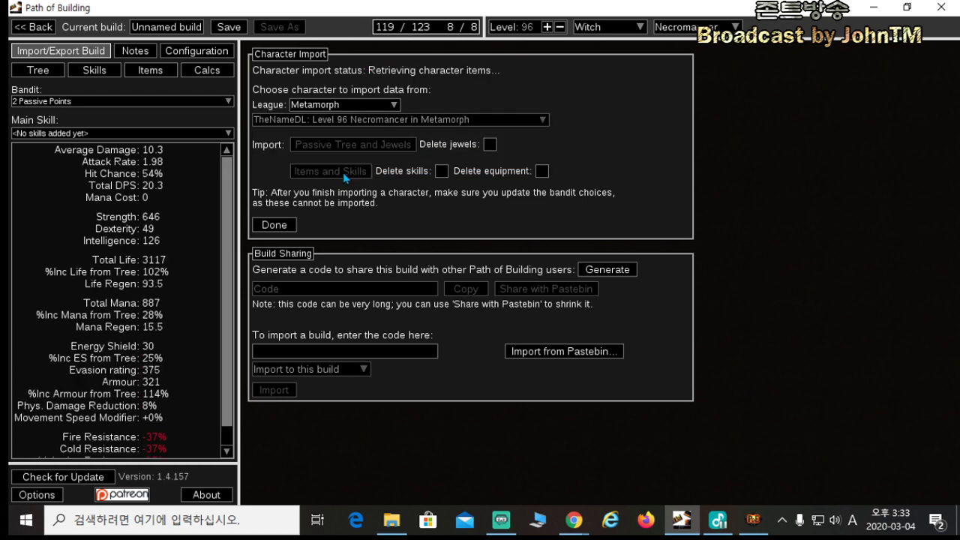
Step: Show the imported build's skills and set Raise Zombie as the main skill
{"action": "left_click", "coordinate": [86, 70]}
{"action": "left_click", "coordinate": [77, 133]}
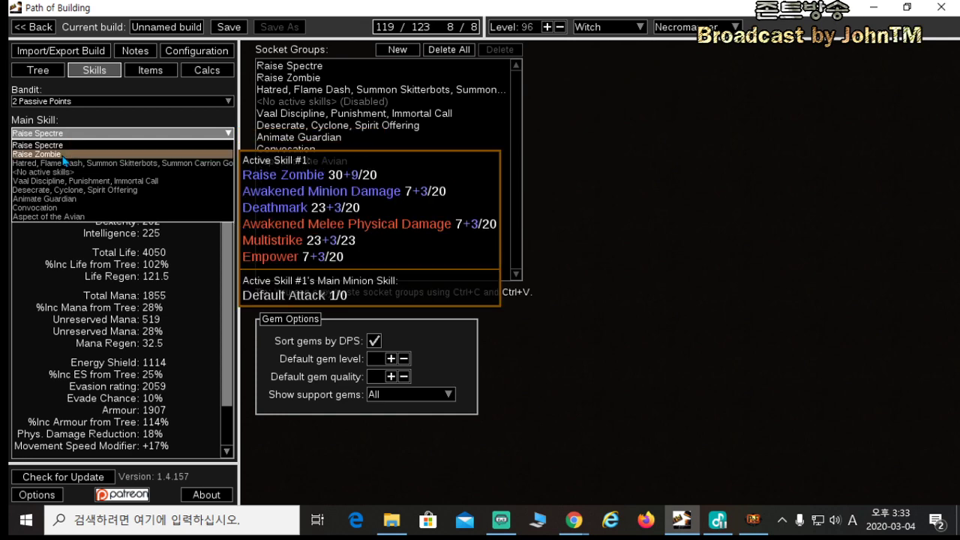
{"action": "left_click", "coordinate": [75, 148]}
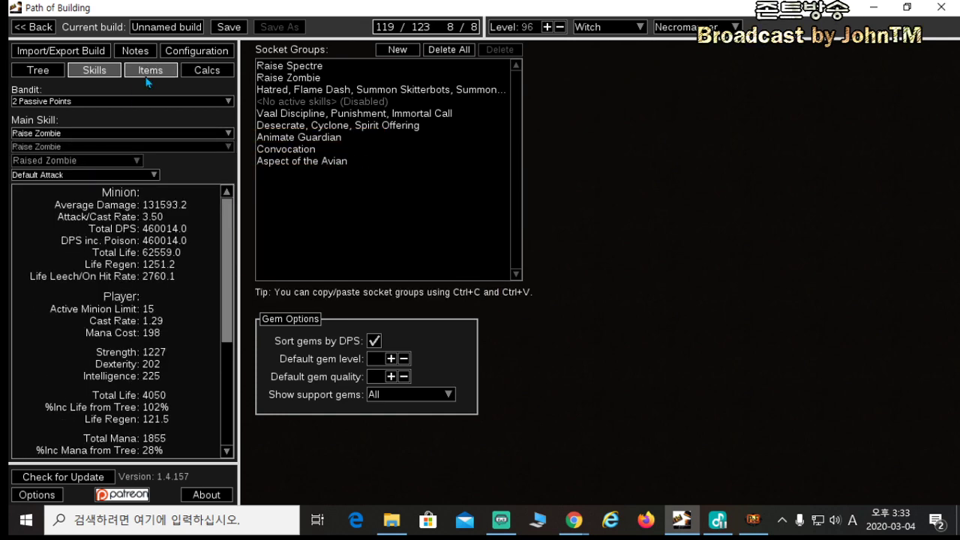
Step: Disable the Summon Carrion Golem gem in the body armour socket group
{"action": "left_click", "coordinate": [337, 89]}
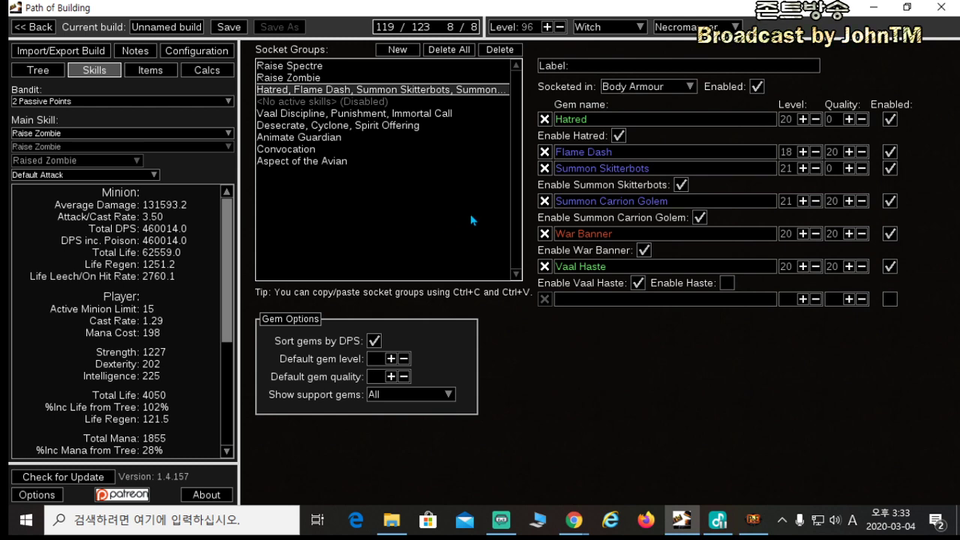
{"action": "mouse_move", "coordinate": [665, 208]}
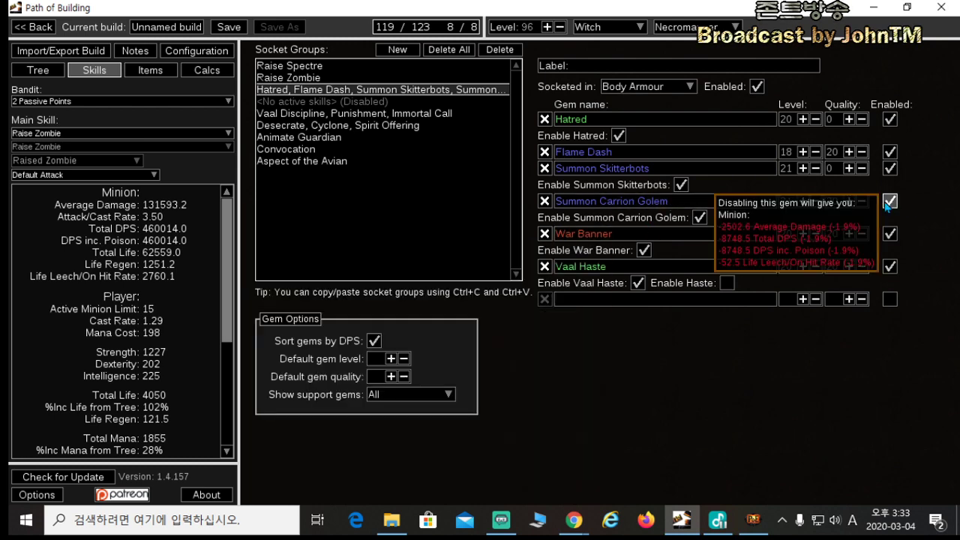
{"action": "left_click", "coordinate": [888, 202]}
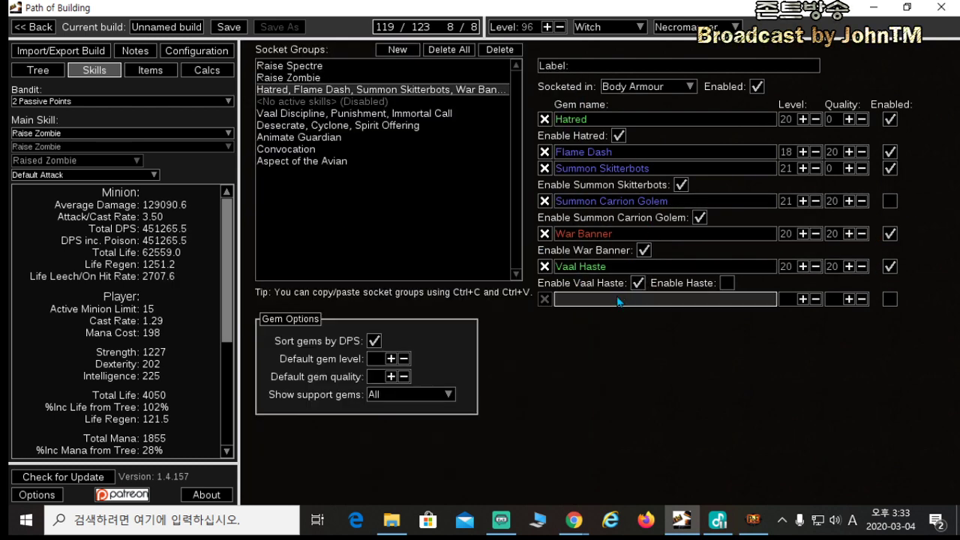
Step: Add the Summon Lightning Golem gem to the body armour socket group and set its quality to 20
{"action": "left_click", "coordinate": [618, 299]}
{"action": "type", "text": "gole"}
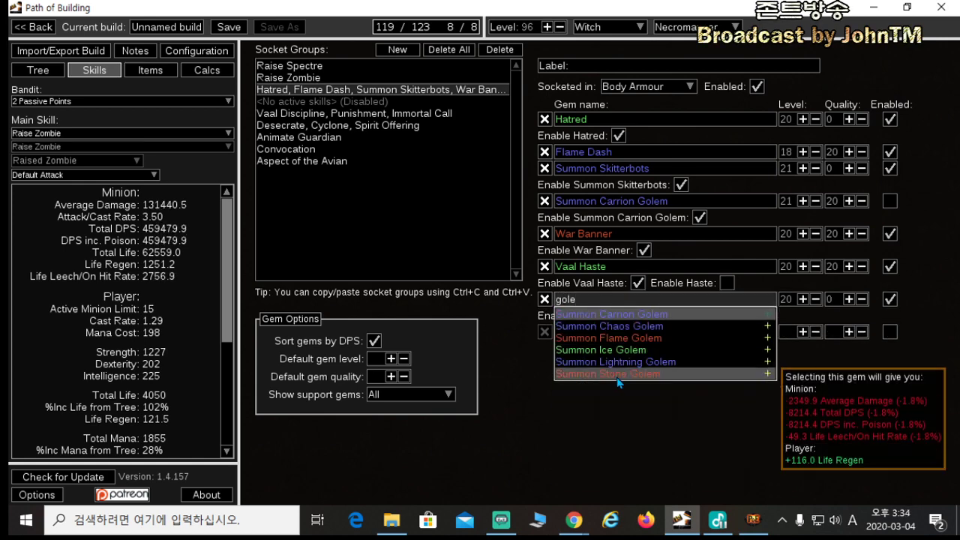
{"action": "left_click", "coordinate": [633, 363]}
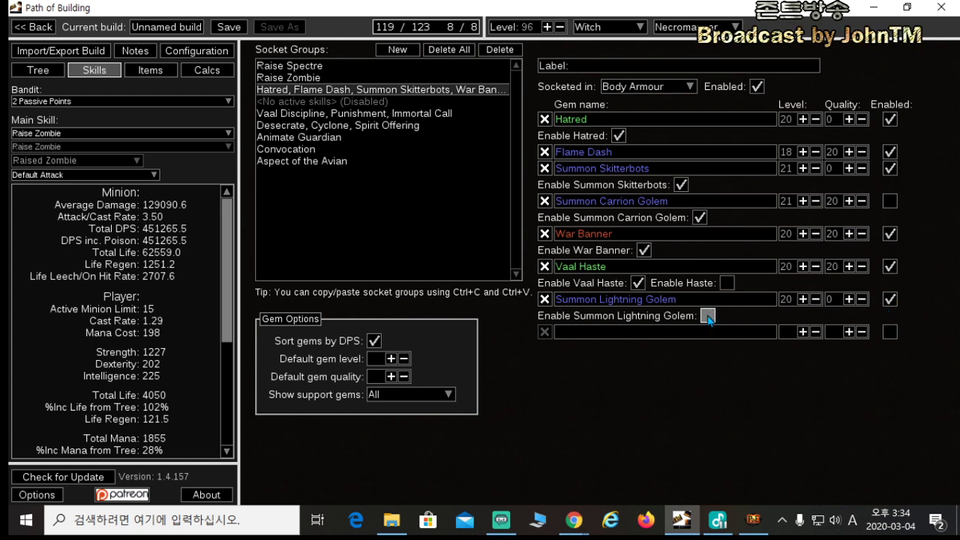
{"action": "left_click", "coordinate": [834, 298]}
{"action": "type", "text": "20"}
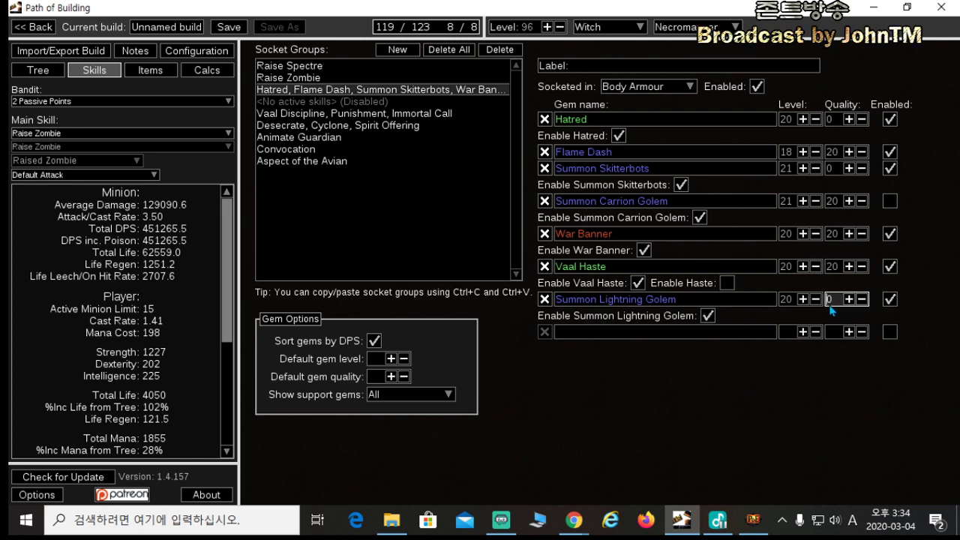
Step: Disable the Summon Lightning Golem gem and toggle Summon Carrion Golem on and off to compare its effect on the zombies' damage
{"action": "left_click", "coordinate": [890, 301]}
{"action": "left_click", "coordinate": [892, 204]}
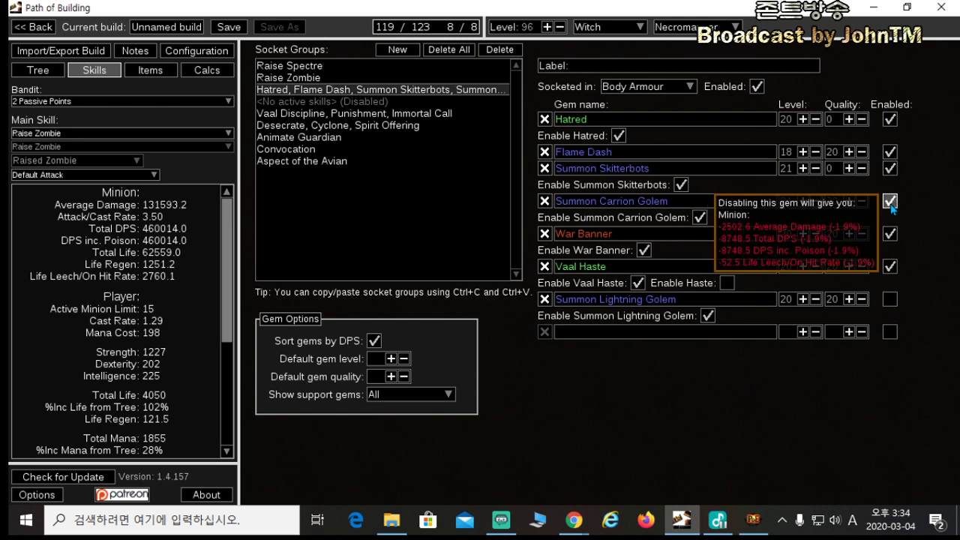
{"action": "left_click", "coordinate": [890, 201]}
{"action": "mouse_move", "coordinate": [890, 300]}
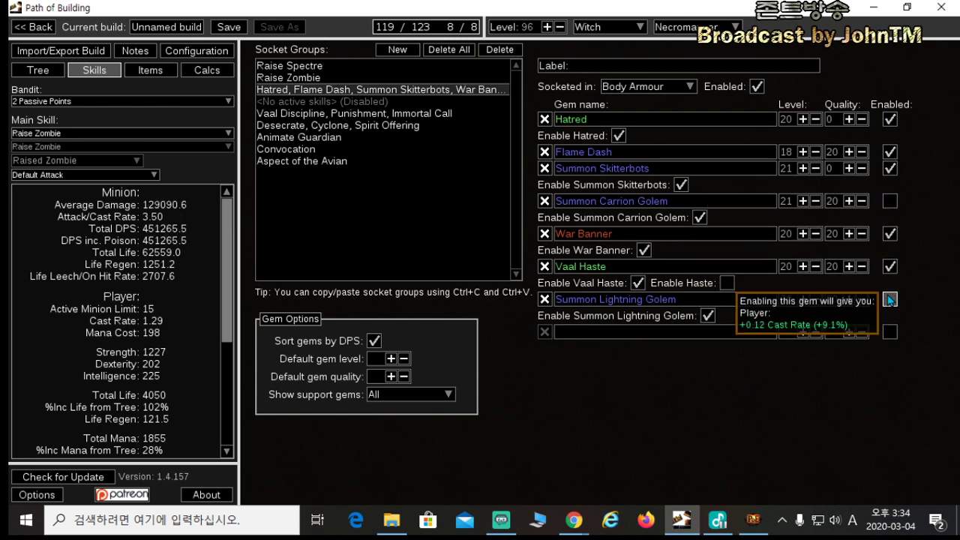
Step: Enable Haste on the Vaal Haste gem and toggle the Lightning and Carrion Golem gems to compare their effects, leaving both disabled
{"action": "left_click", "coordinate": [725, 284]}
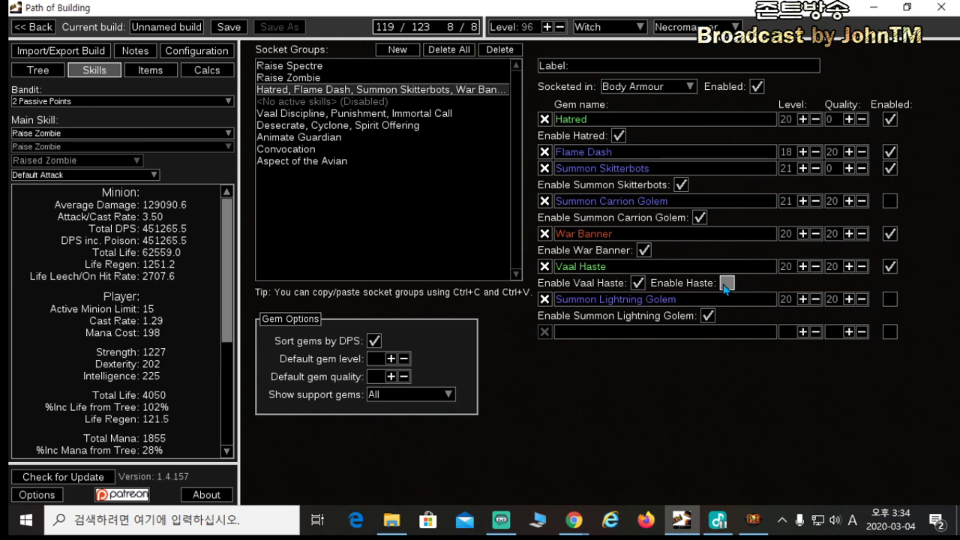
{"action": "left_click", "coordinate": [890, 300]}
{"action": "left_click", "coordinate": [890, 299]}
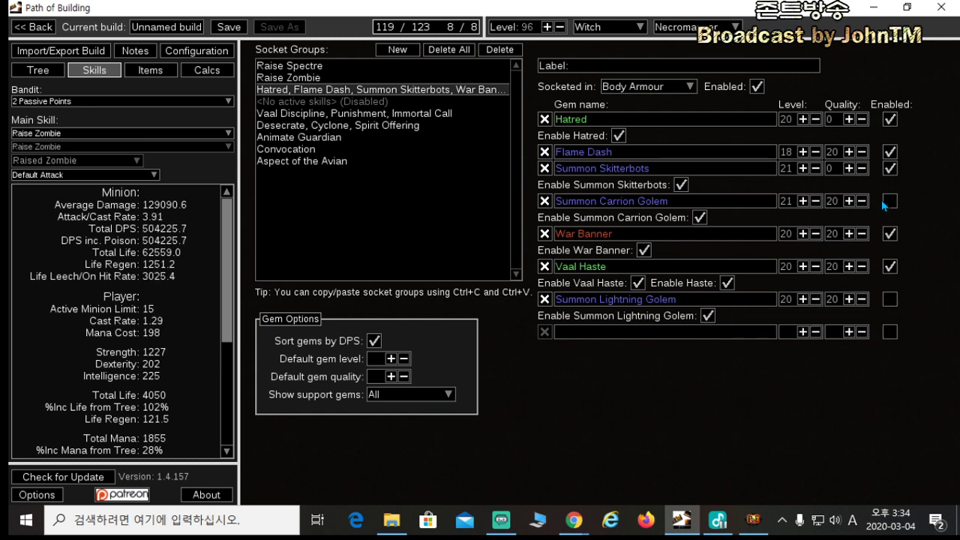
{"action": "left_click", "coordinate": [890, 201]}
{"action": "left_click", "coordinate": [890, 201]}
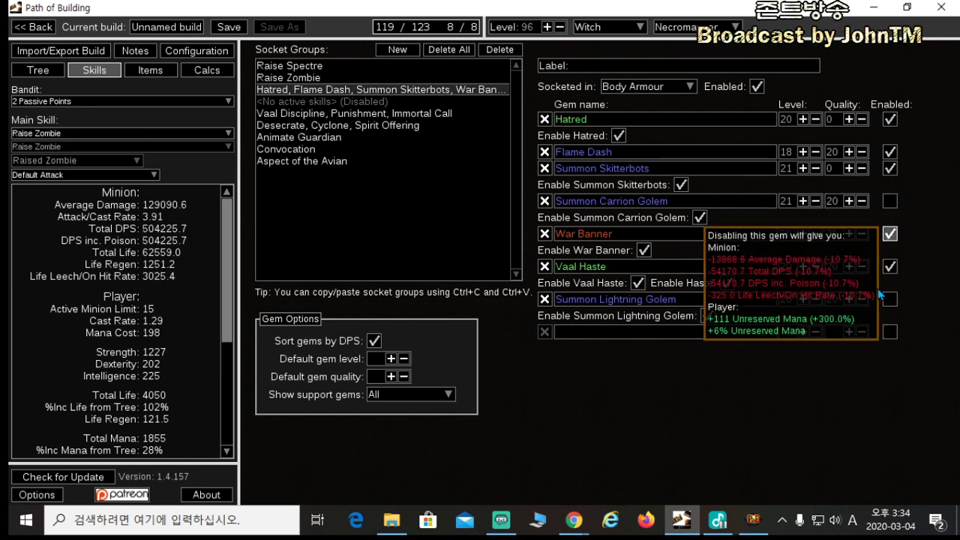
{"action": "left_click", "coordinate": [890, 299]}
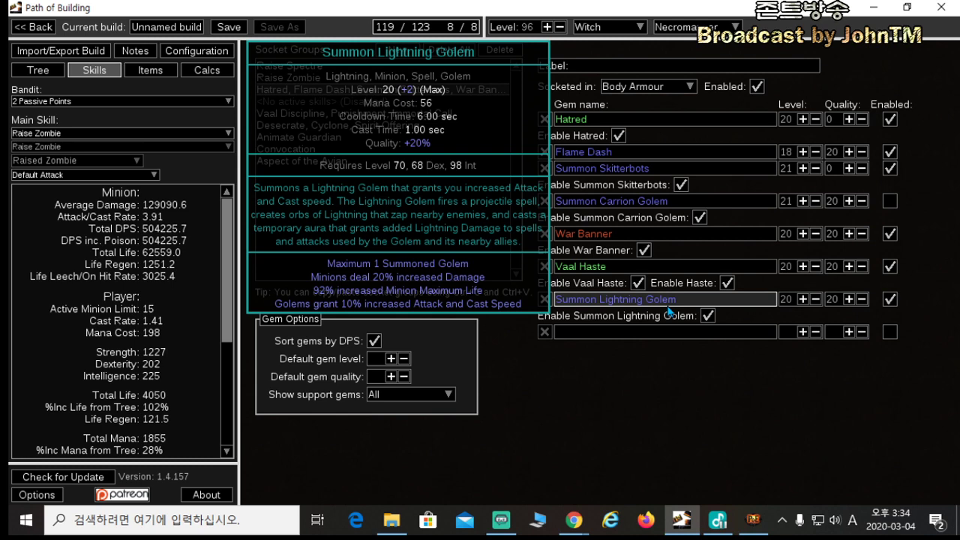
{"action": "left_click", "coordinate": [890, 301]}
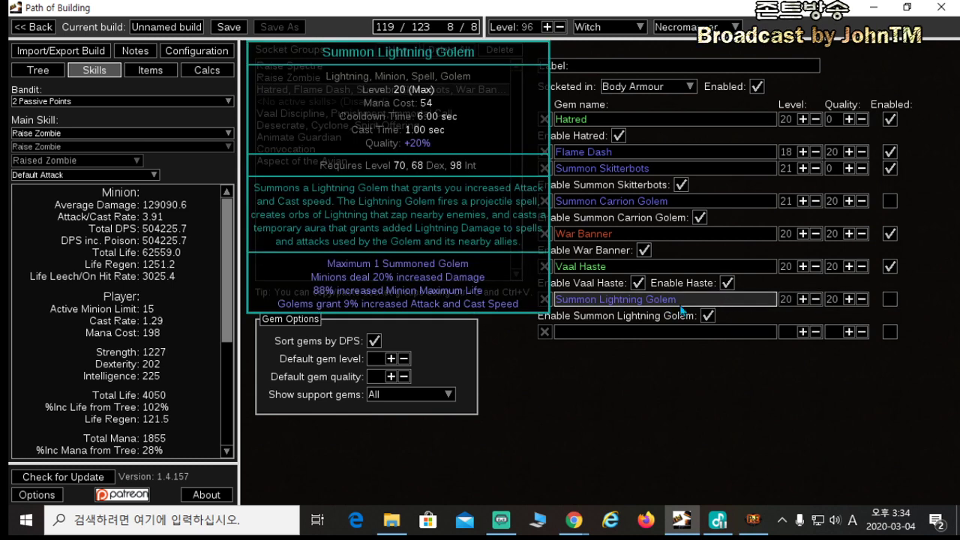
{"action": "left_click", "coordinate": [189, 54]}
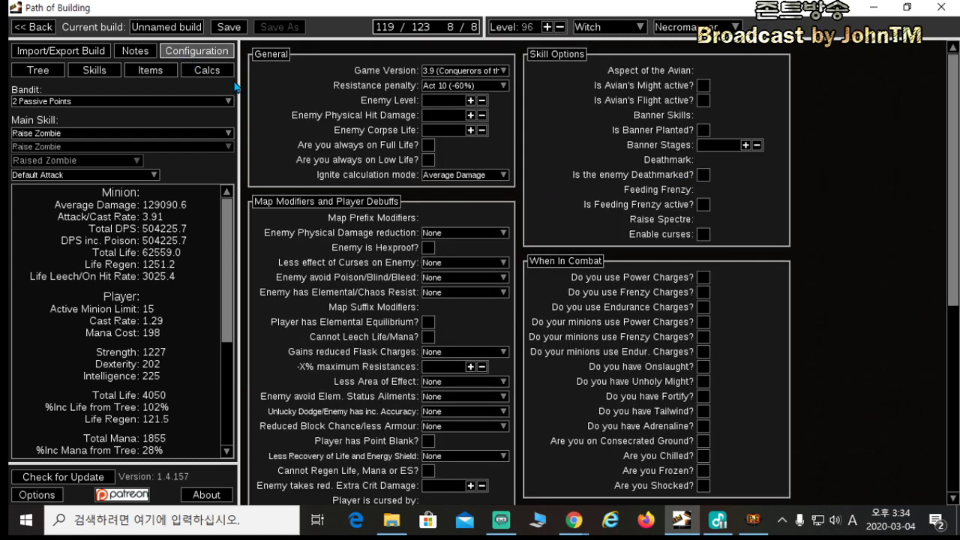
{"action": "left_click", "coordinate": [150, 69]}
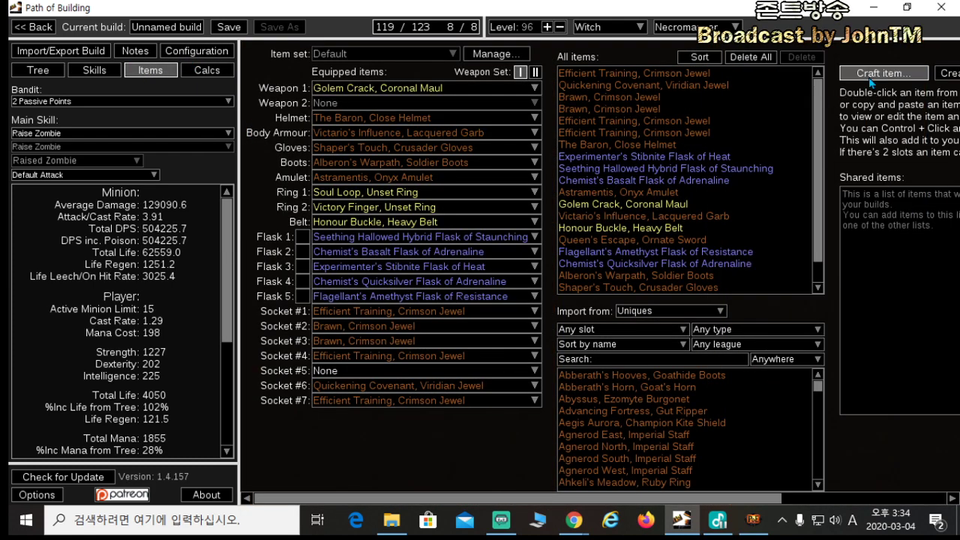
{"action": "left_click", "coordinate": [869, 79]}
{"action": "left_click", "coordinate": [449, 253]}
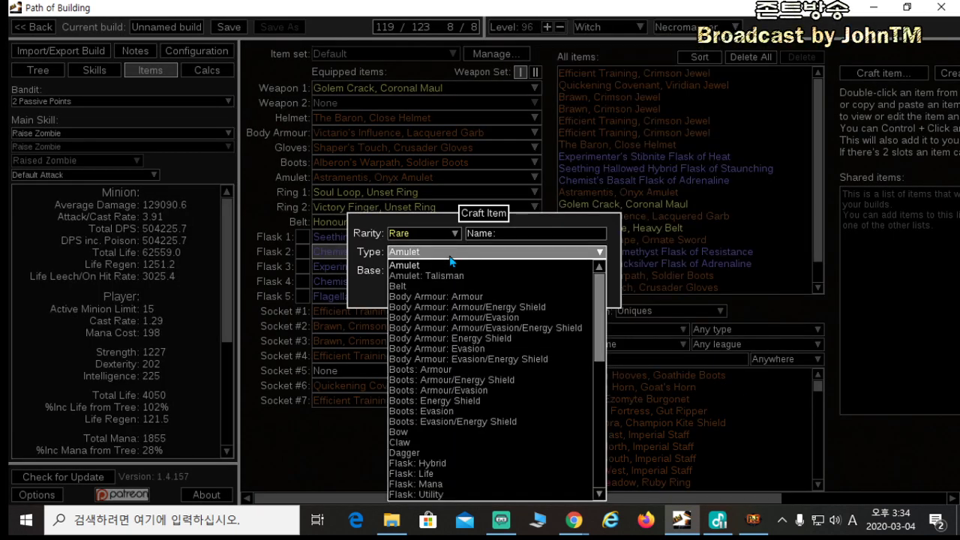
{"action": "scroll", "coordinate": [475, 343], "scroll_direction": "down", "scroll_amount": 5}
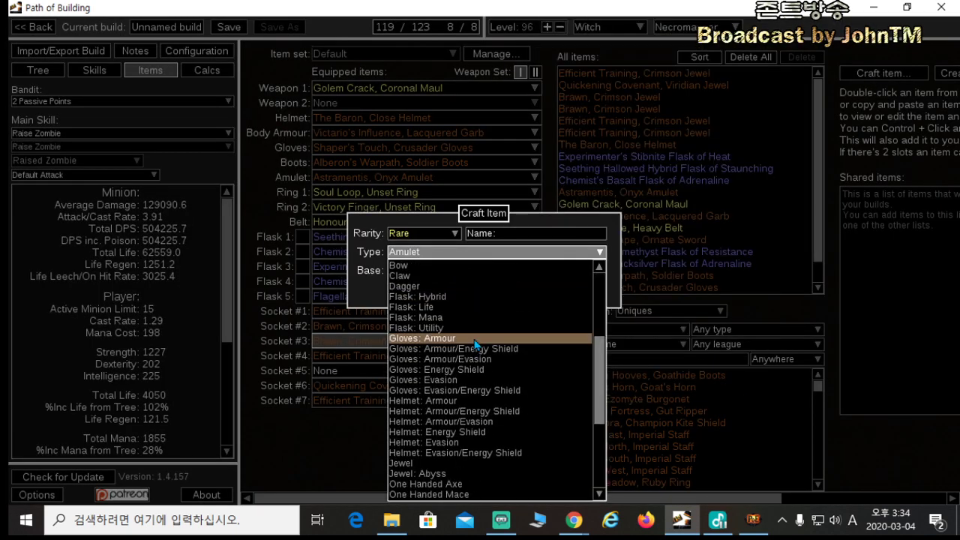
{"action": "scroll", "coordinate": [475, 343], "scroll_direction": "down", "scroll_amount": 1}
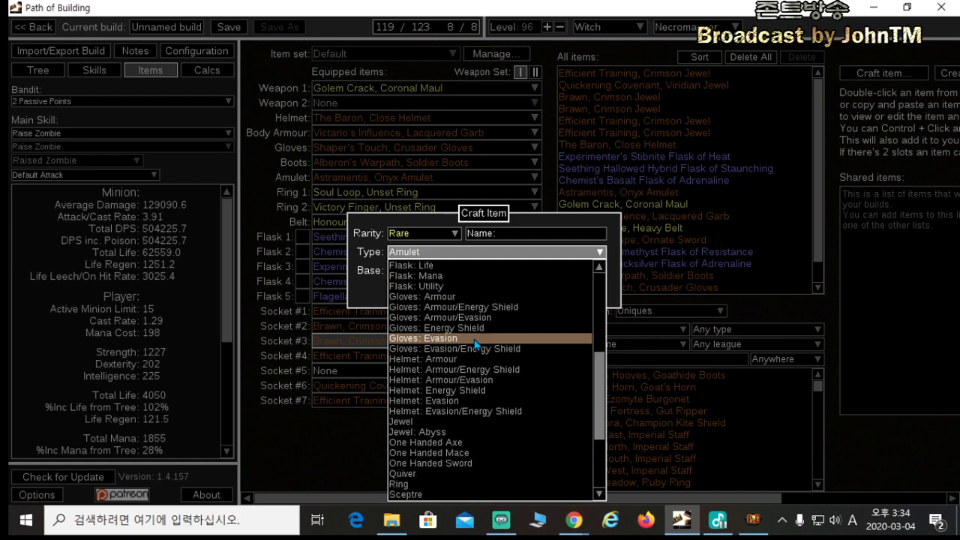
{"action": "left_click", "coordinate": [382, 447]}
Step: Copy the Quickening Covenant Viridian Jewel from the in-game passive tree and paste it into Path of Building's items
{"action": "left_click", "coordinate": [752, 519]}
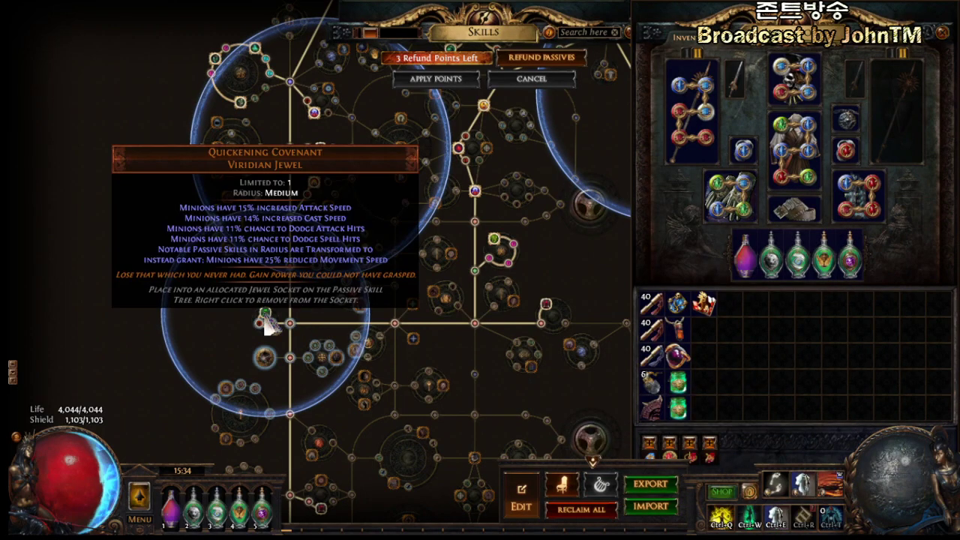
{"action": "key", "text": "super"}
{"action": "left_click", "coordinate": [680, 520]}
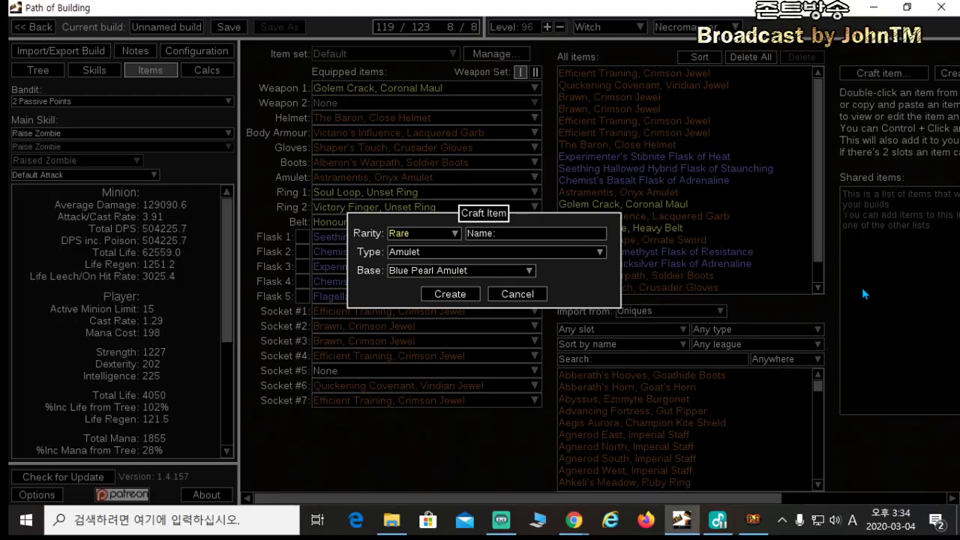
{"action": "left_click", "coordinate": [517, 294]}
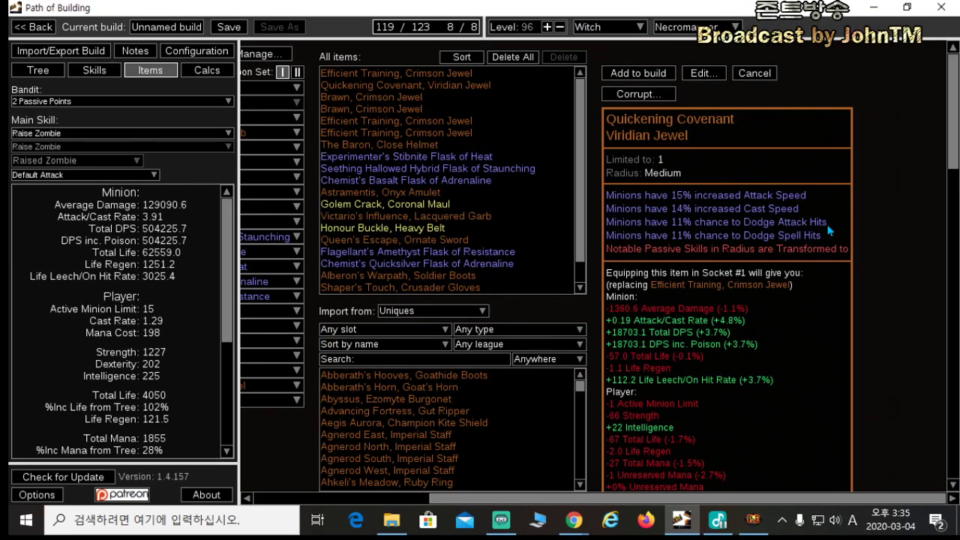
{"action": "key", "text": "ctrl+v"}
Step: Edit the pasted Quickening Covenant's text so that minions have 30% increased Attack Speed, and save it
{"action": "left_click", "coordinate": [703, 73]}
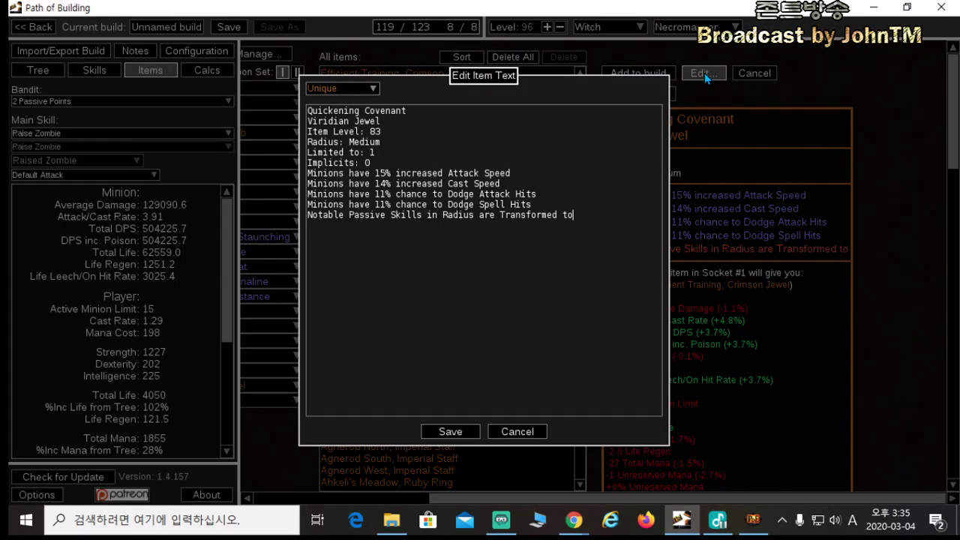
{"action": "left_click", "coordinate": [427, 215]}
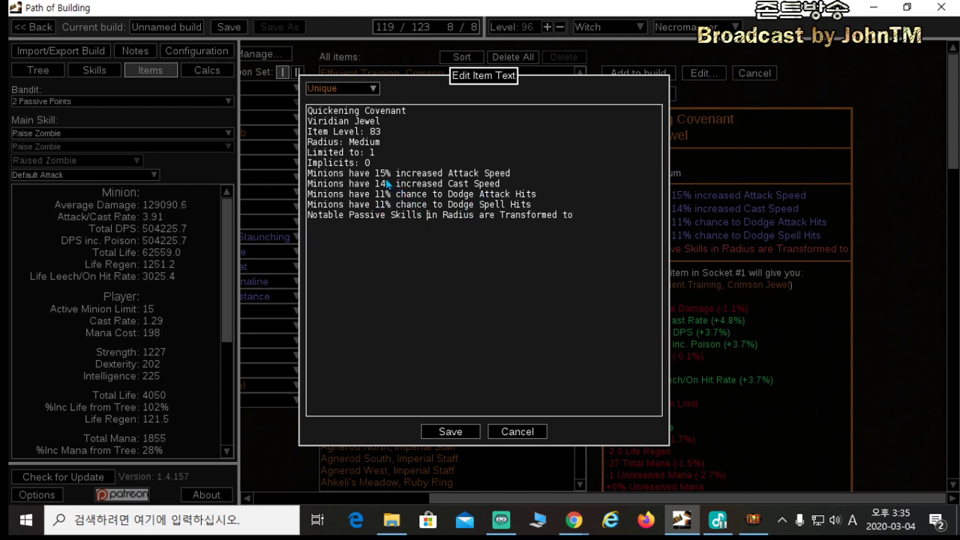
{"action": "key", "text": "BackSpace"}
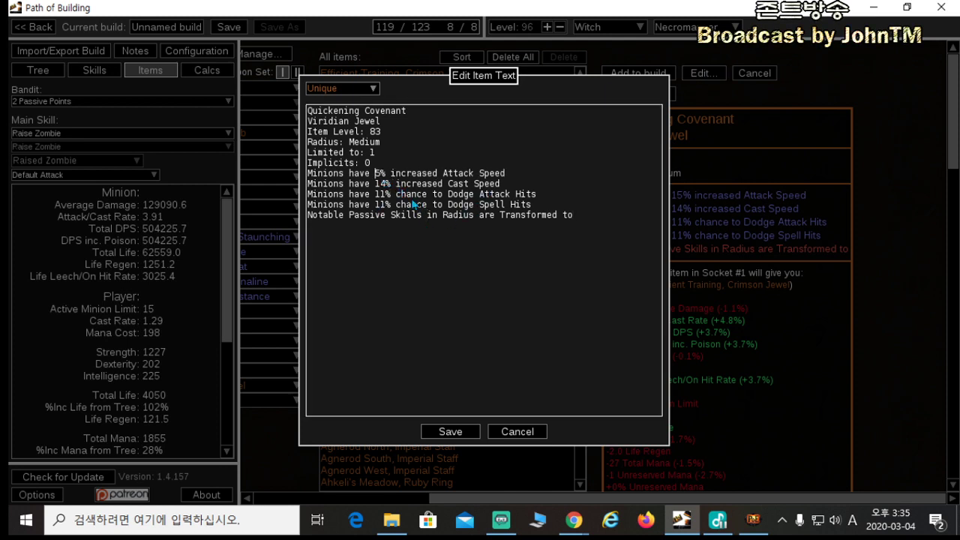
{"action": "key", "text": "BackSpace"}
{"action": "type", "text": "30"}
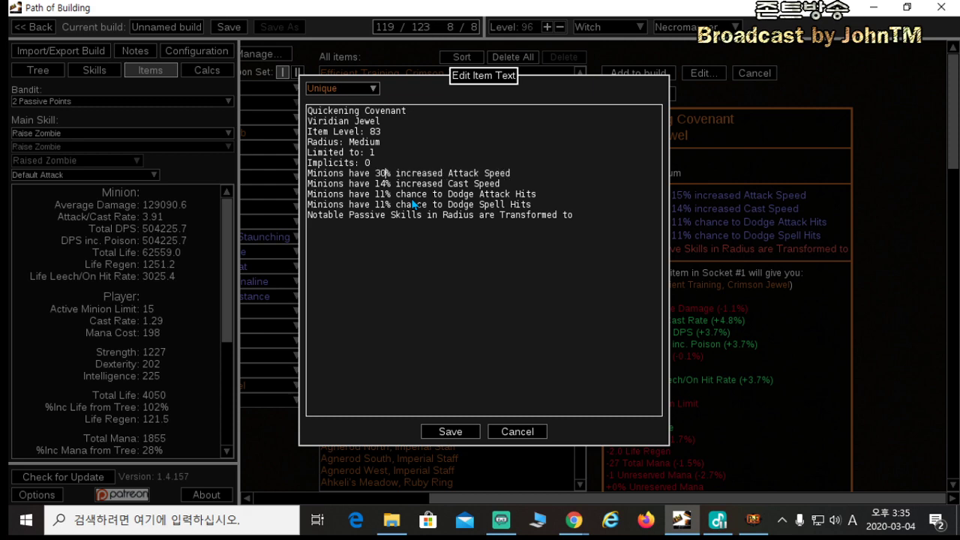
{"action": "left_click", "coordinate": [450, 432]}
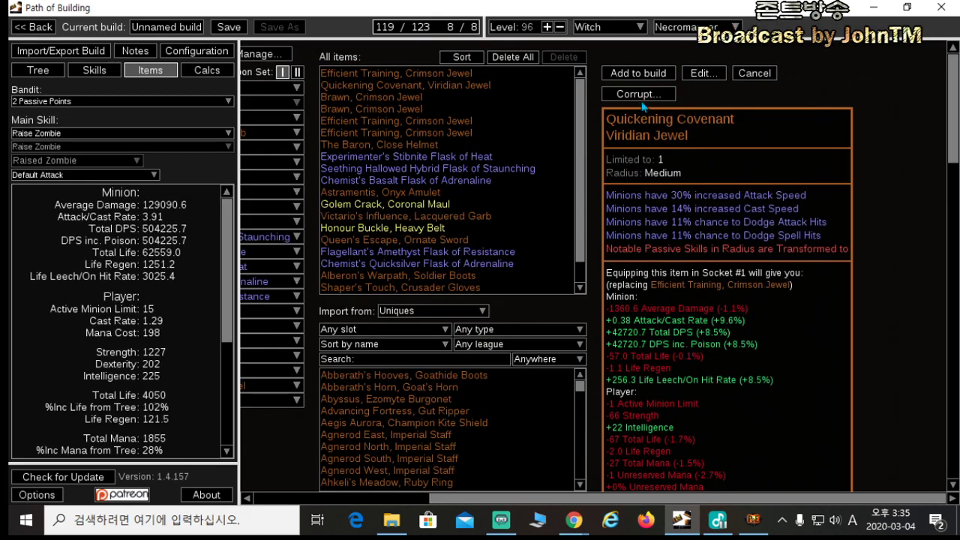
Step: Add the edited Quickening Covenant to the build and equip it in Socket #6
{"action": "left_click", "coordinate": [637, 72]}
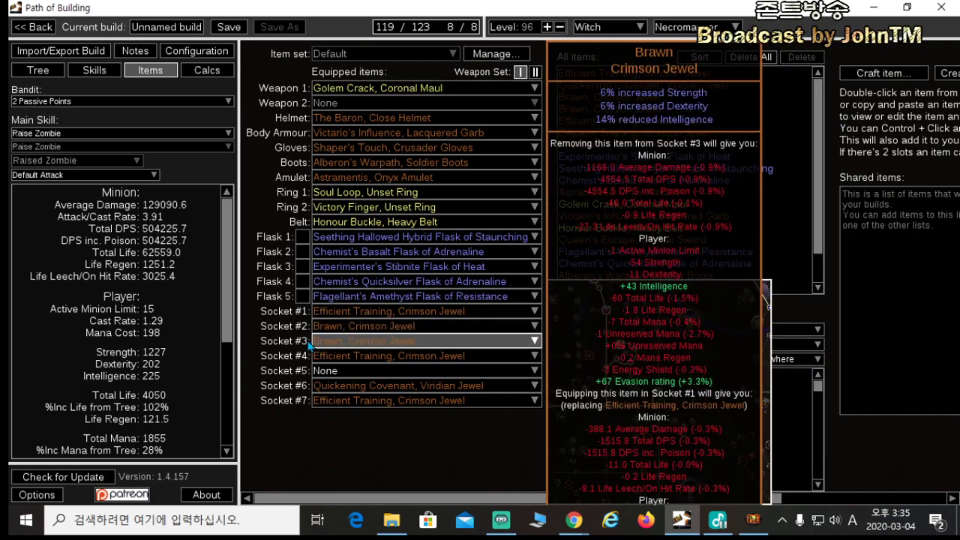
{"action": "left_click", "coordinate": [337, 386]}
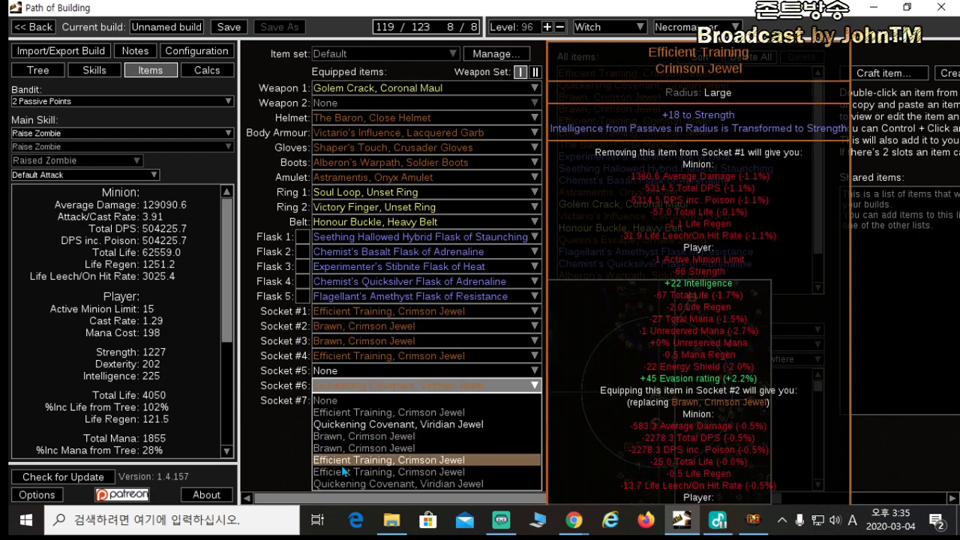
{"action": "left_click", "coordinate": [344, 484]}
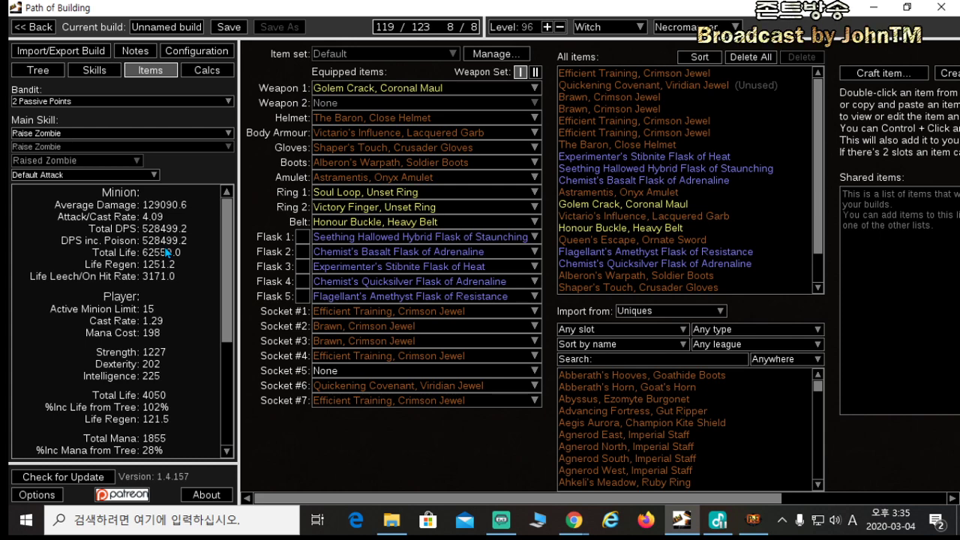
Step: Set the Summon Lightning Golem gem in the body armour group to level 21 and quality 21
{"action": "left_click", "coordinate": [91, 69]}
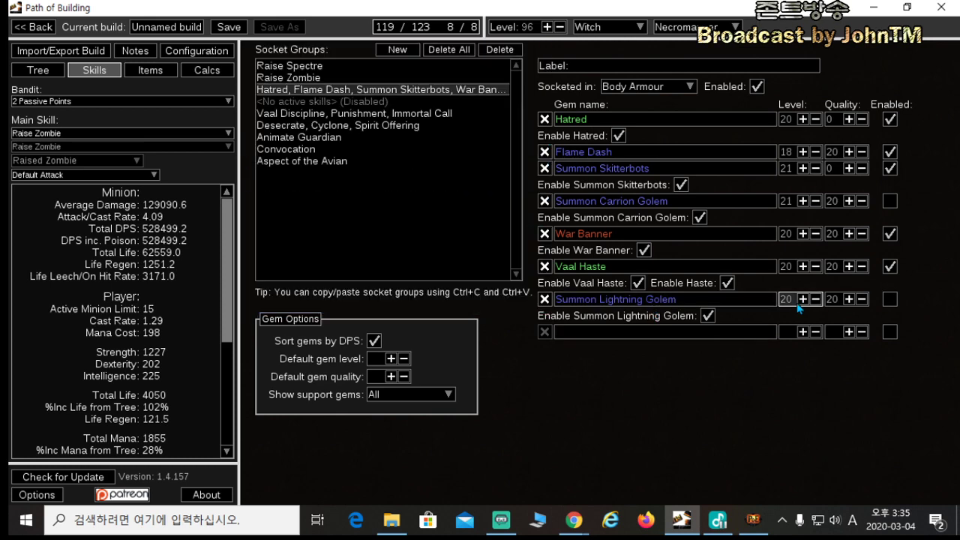
{"action": "left_click", "coordinate": [803, 299]}
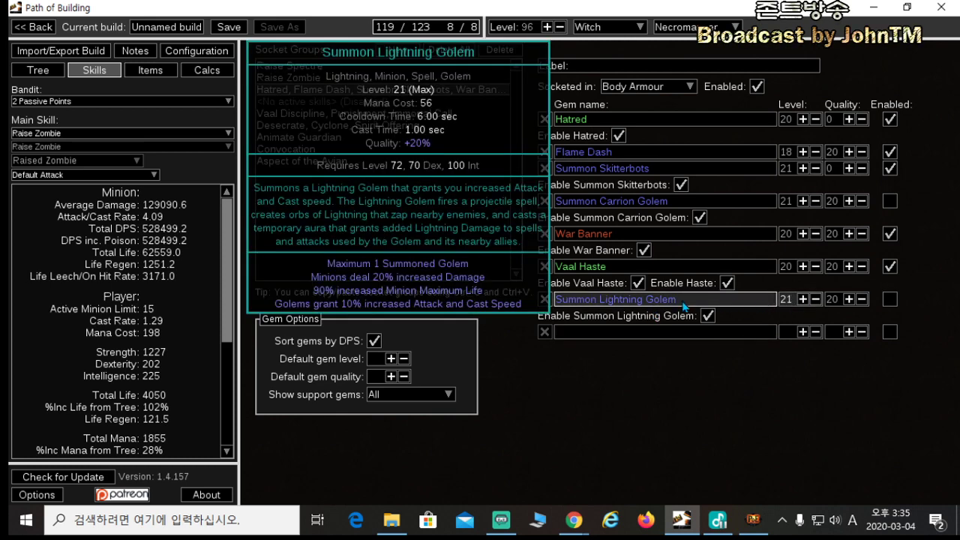
{"action": "left_click", "coordinate": [849, 299]}
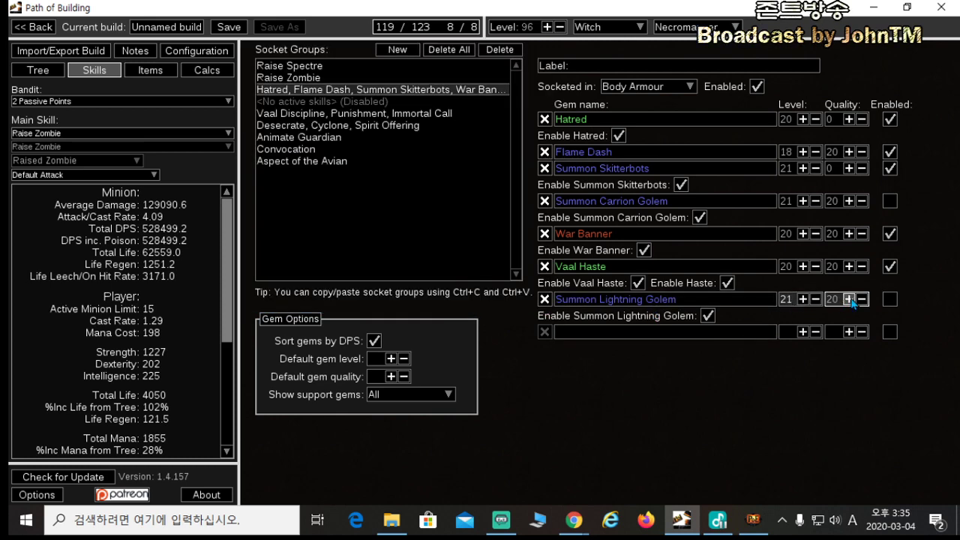
{"action": "mouse_move", "coordinate": [673, 304]}
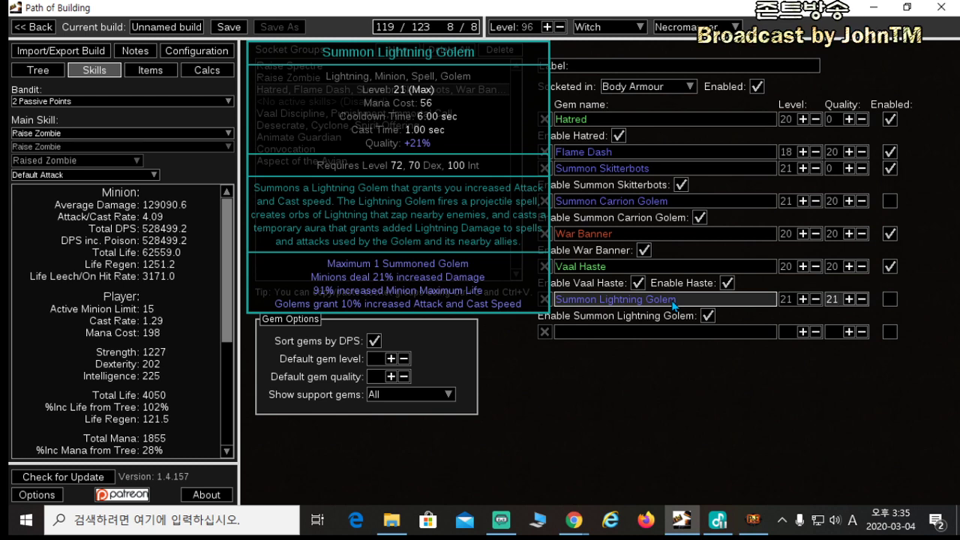
Step: Add the Summon Ice Golem gem at quality 20 to the body armour group, compare it with Lightning Golem, and leave both disabled
{"action": "left_click", "coordinate": [623, 333]}
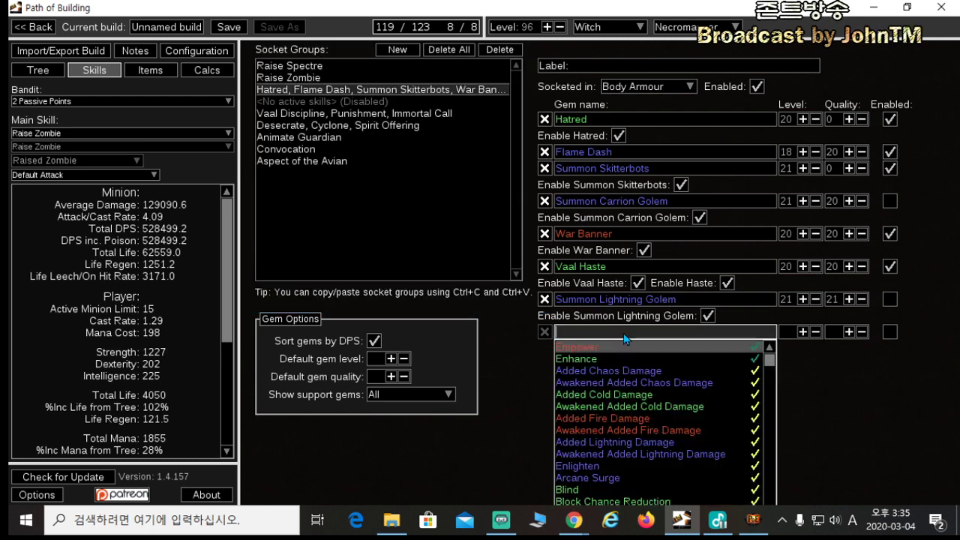
{"action": "type", "text": "golem"}
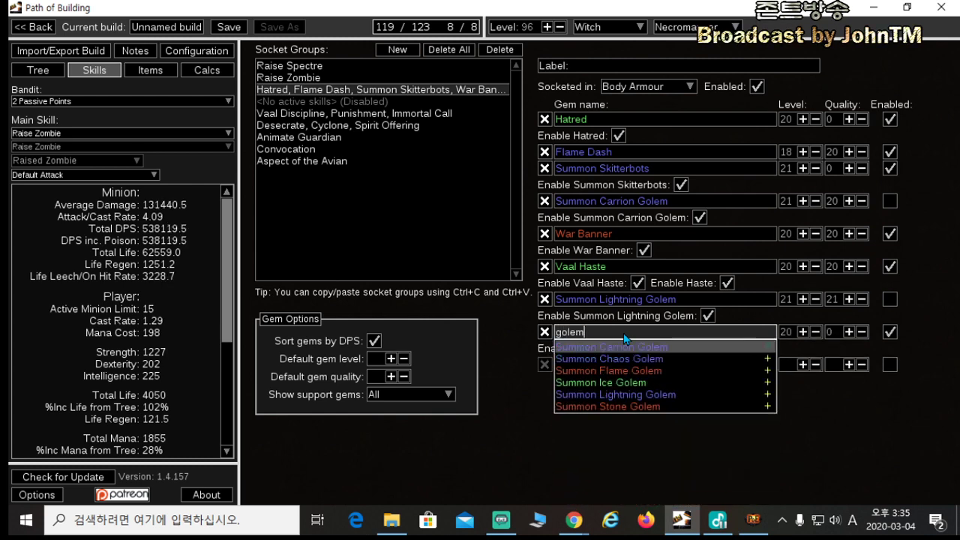
{"action": "left_click", "coordinate": [634, 383]}
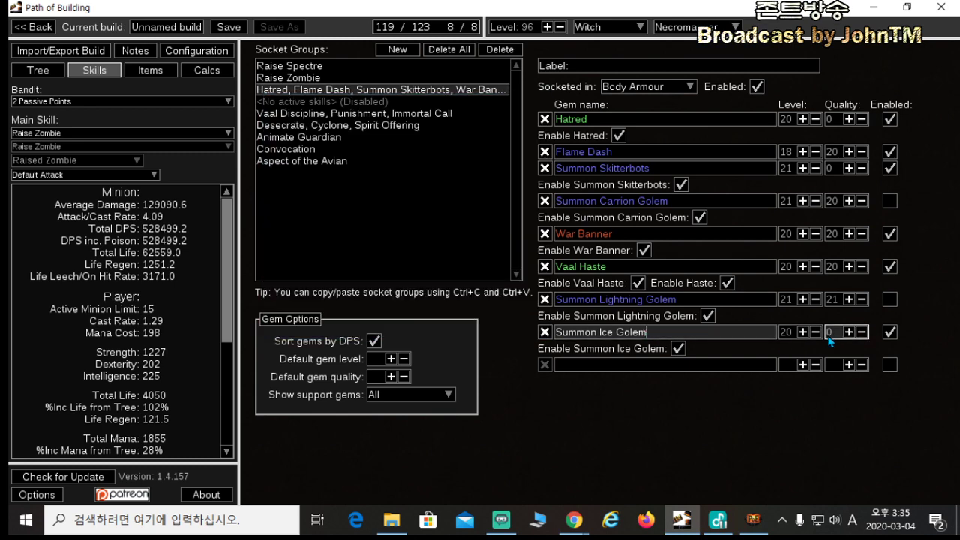
{"action": "left_click", "coordinate": [890, 333]}
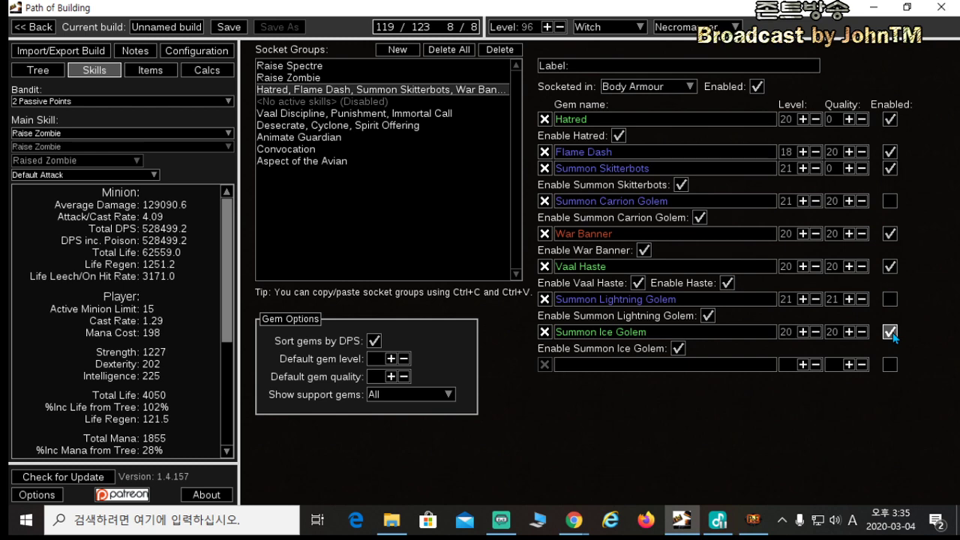
{"action": "left_click", "coordinate": [890, 333]}
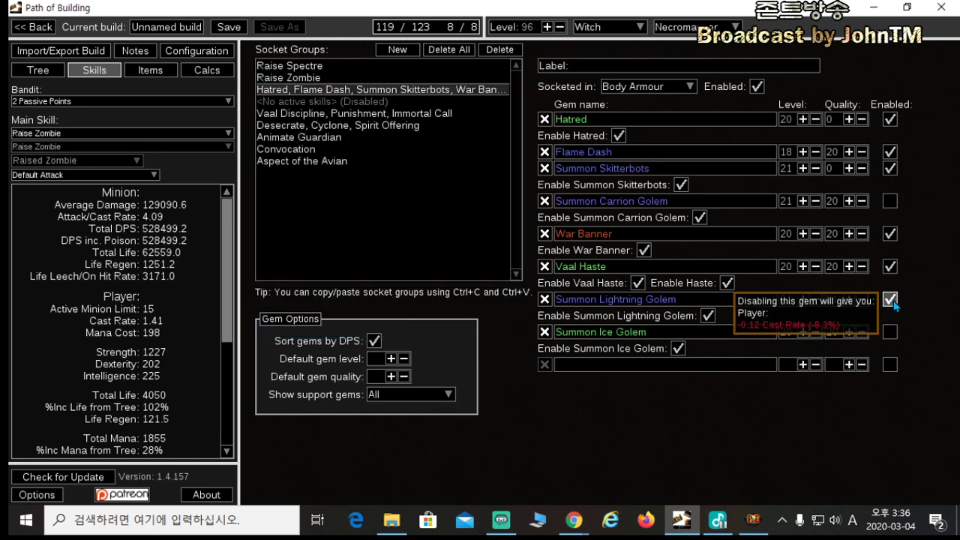
{"action": "mouse_move", "coordinate": [890, 201]}
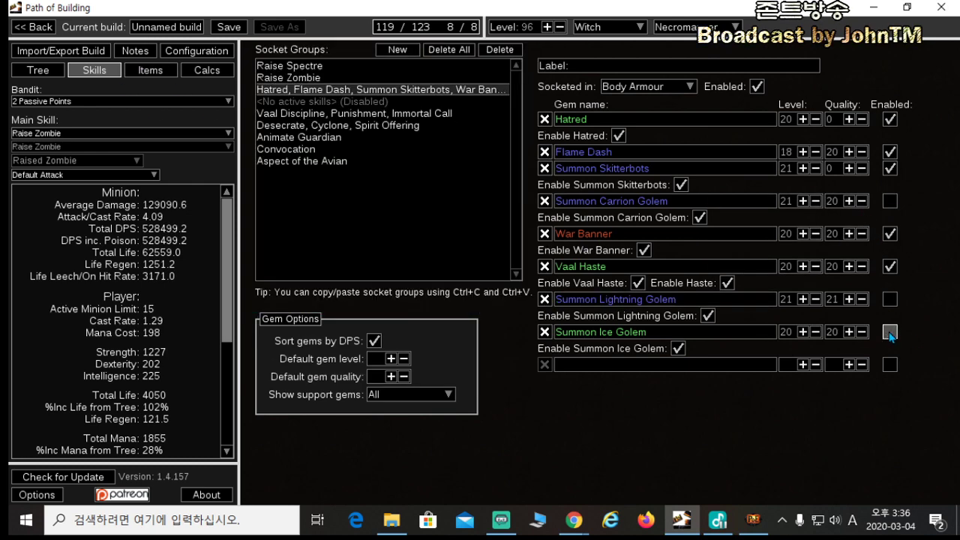
{"action": "mouse_move", "coordinate": [637, 334]}
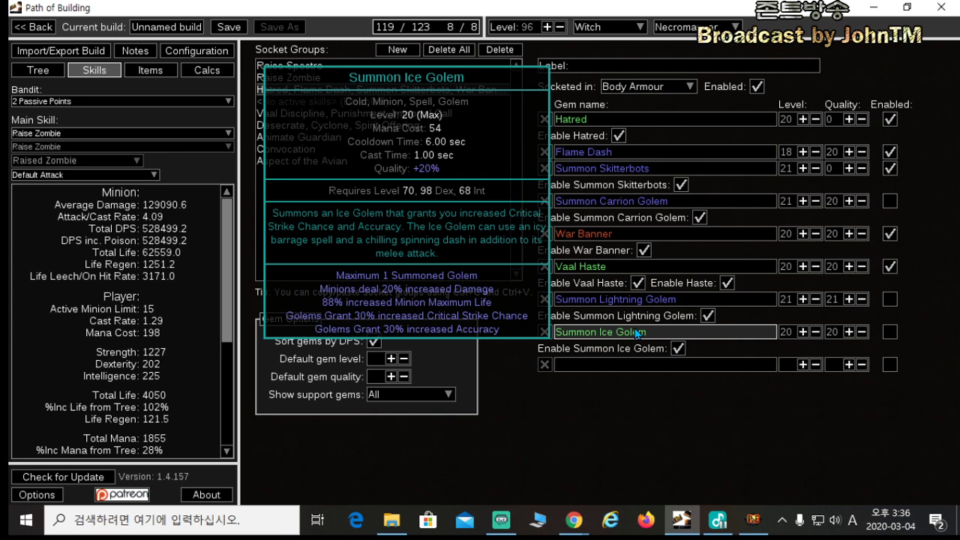
Step: Open the unequipped Quickening Covenant's text for editing and delete its "Notable Passive Skills in Radius are Transformed to" line
{"action": "left_click", "coordinate": [160, 73]}
{"action": "left_click", "coordinate": [622, 84]}
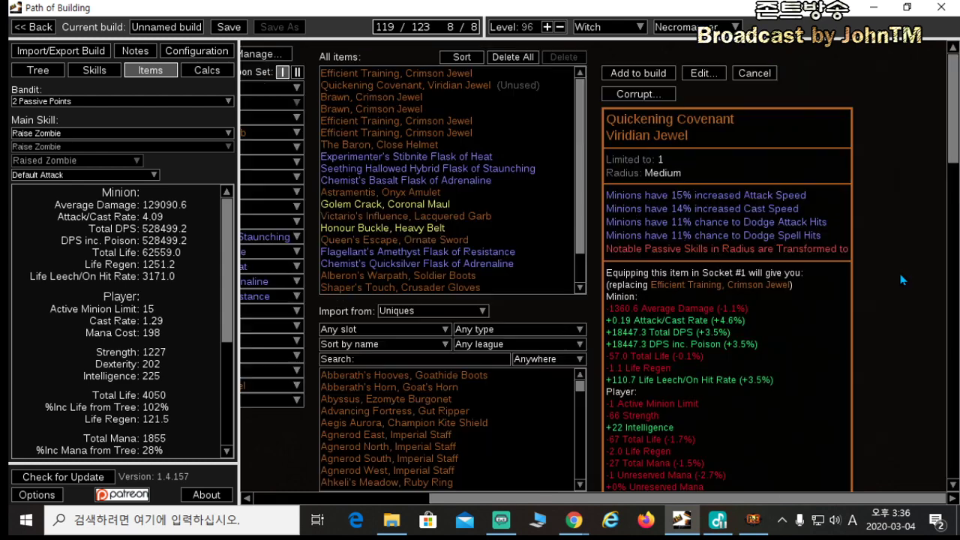
{"action": "left_click", "coordinate": [702, 73]}
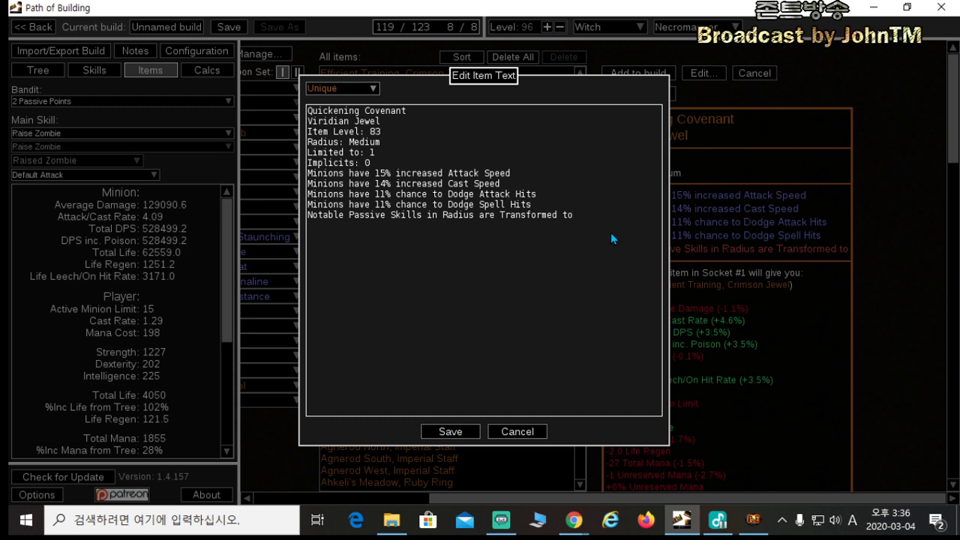
{"action": "key", "text": "Return"}
{"action": "key", "text": "Return"}
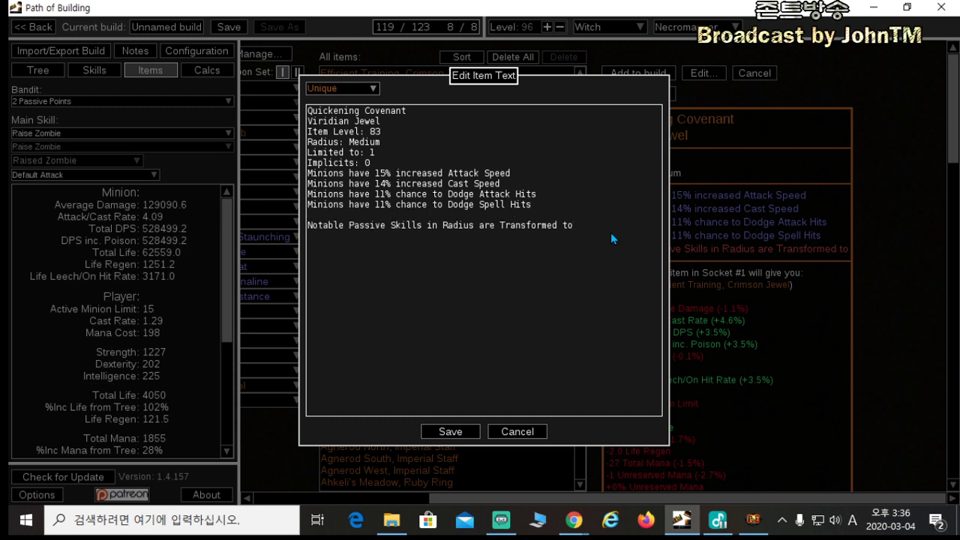
{"action": "key", "text": "shift+End"}
{"action": "key", "text": "Delete"}
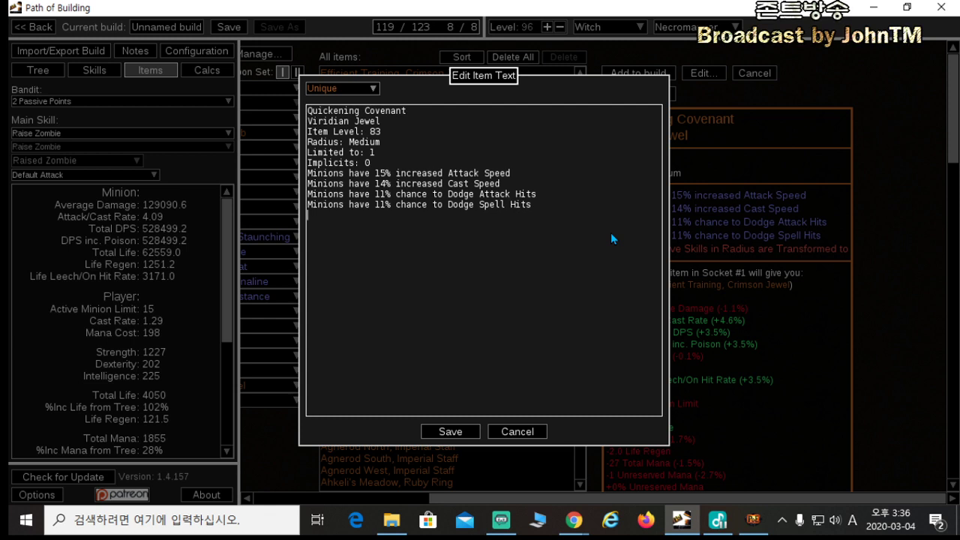
Step: Add the line "Minions have 45% increased accurracy rating" at the end of the Quickening Covenant's text and save the item
{"action": "type", "text": "Minions "}
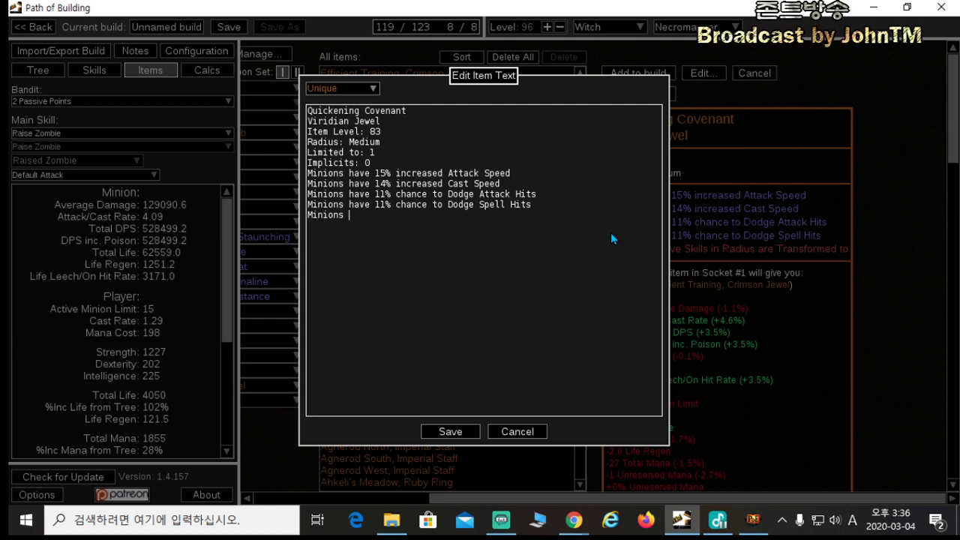
{"action": "type", "text": "have"}
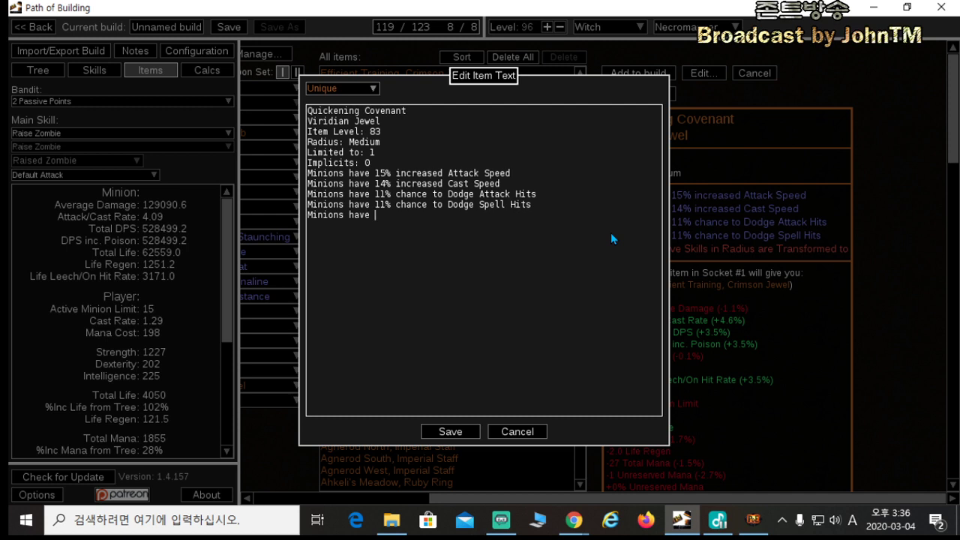
{"action": "type", "text": " 45"}
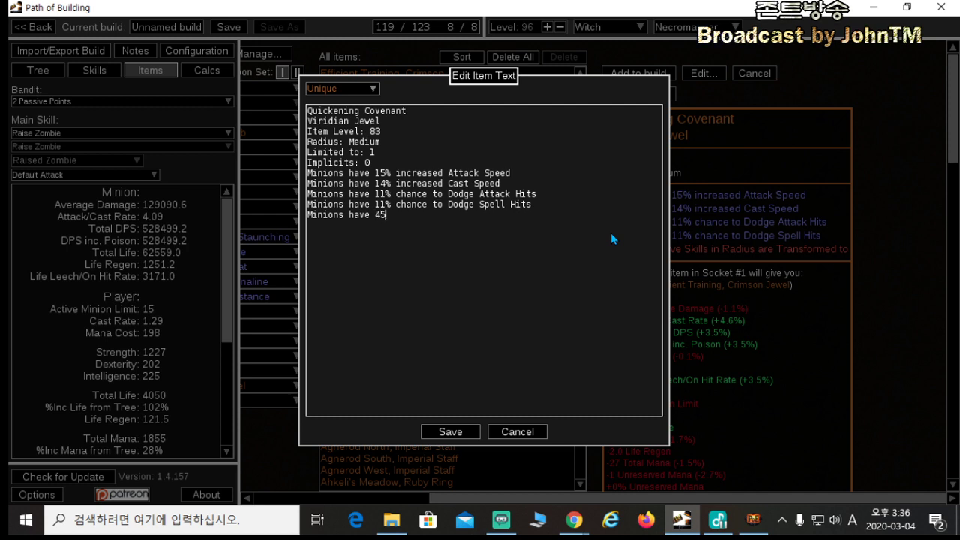
{"action": "type", "text": "% "}
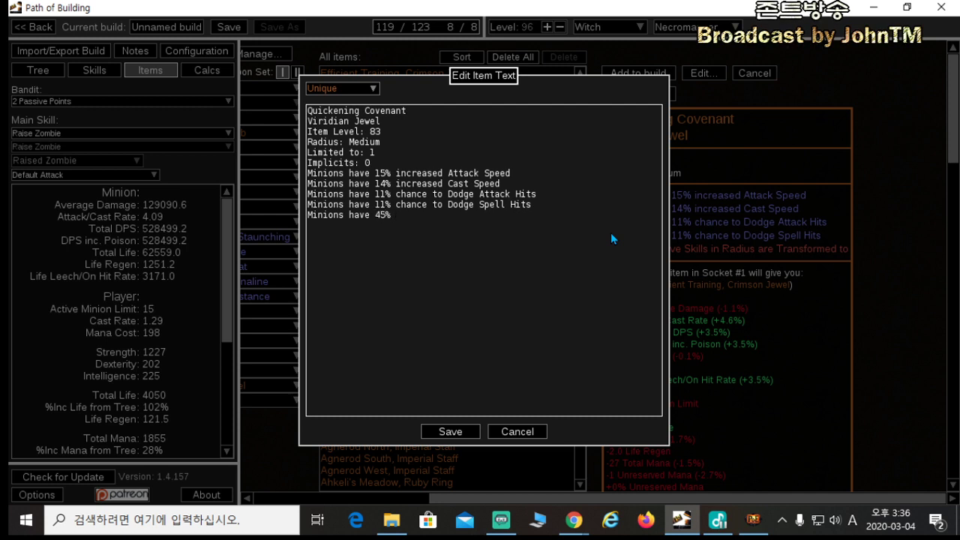
{"action": "type", "text": "increased a"}
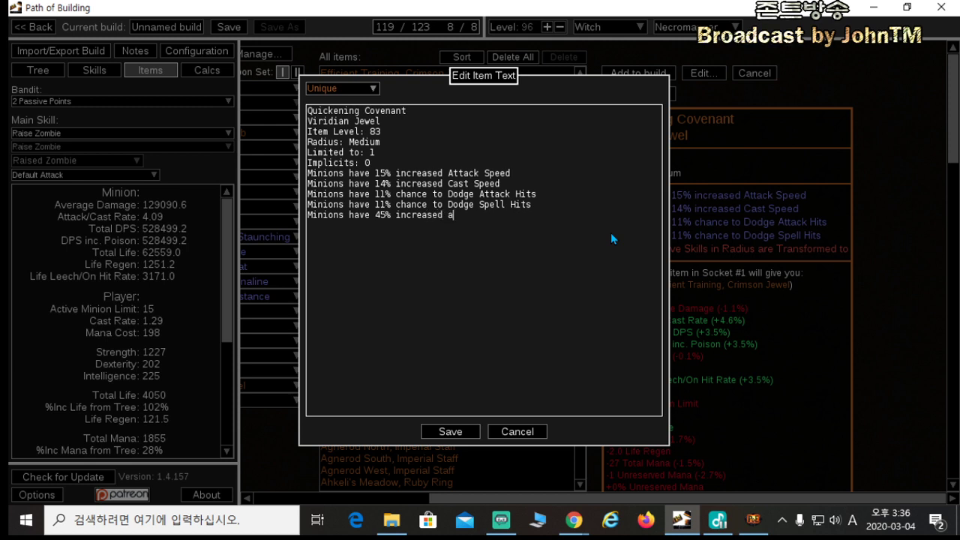
{"action": "type", "text": "ccurra"}
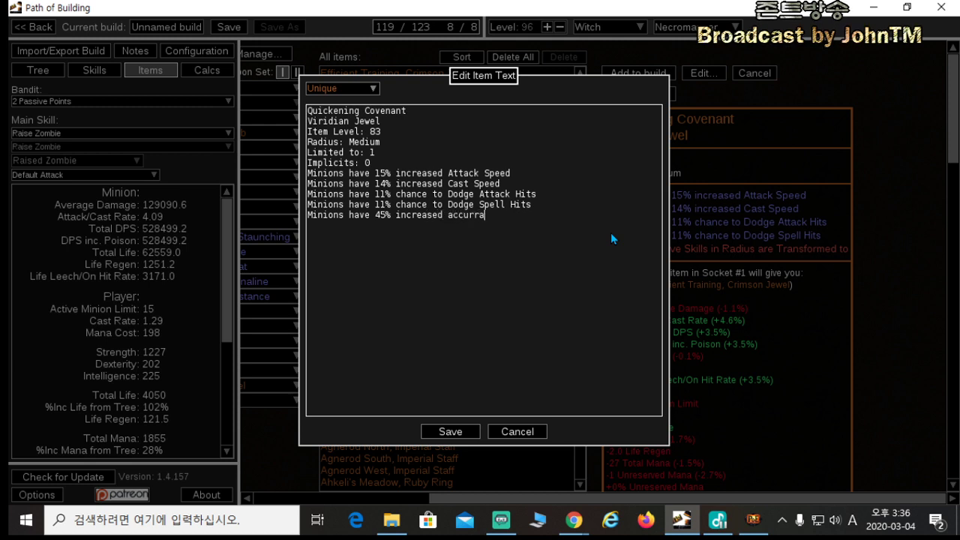
{"action": "type", "text": "cy rating"}
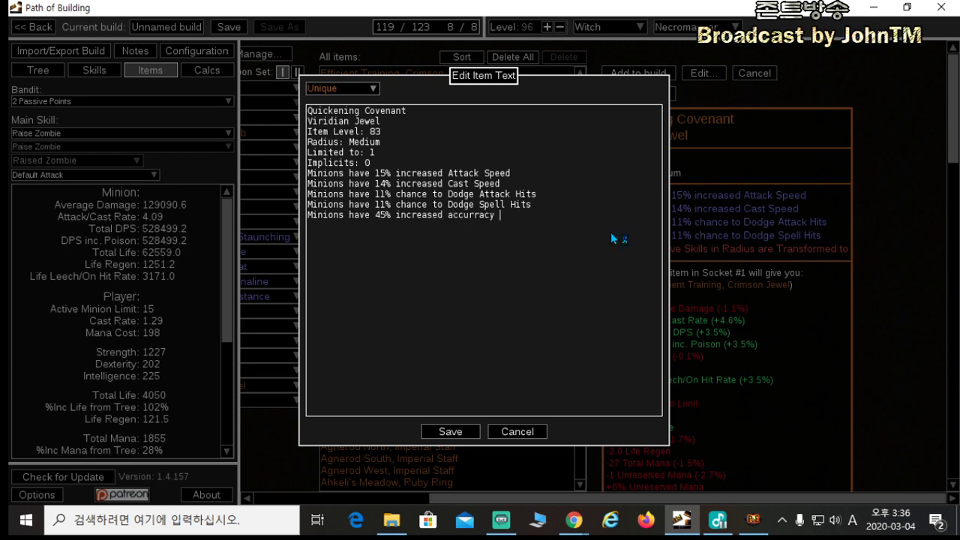
{"action": "left_click", "coordinate": [450, 431]}
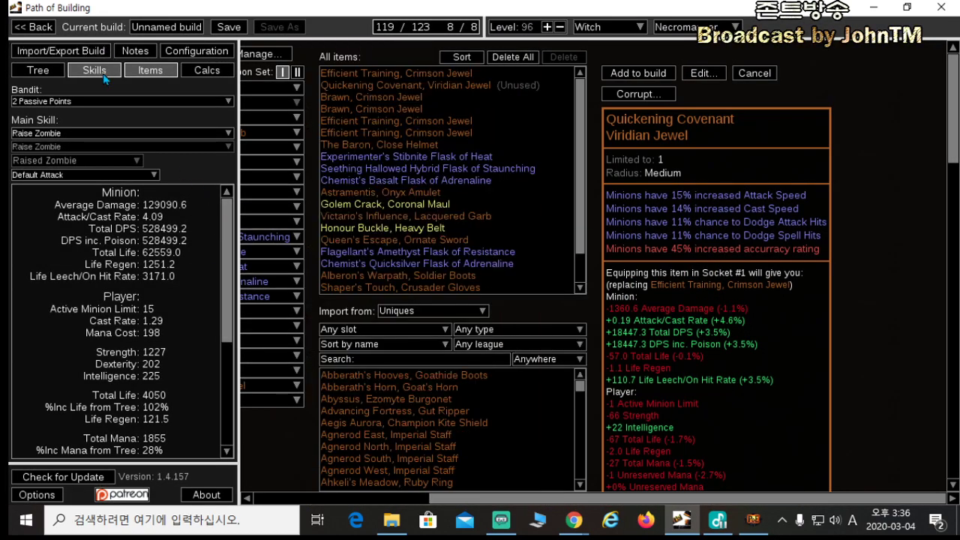
Step: Shorten the Quickening Covenant's last line to "Minions have 45% increased accurracy" and save the item
{"action": "left_click", "coordinate": [94, 69]}
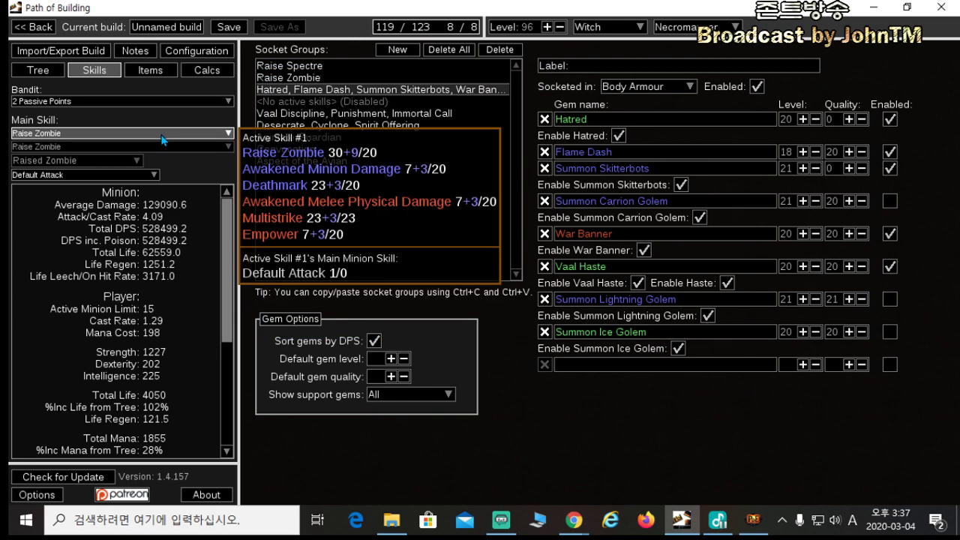
{"action": "left_click", "coordinate": [150, 70]}
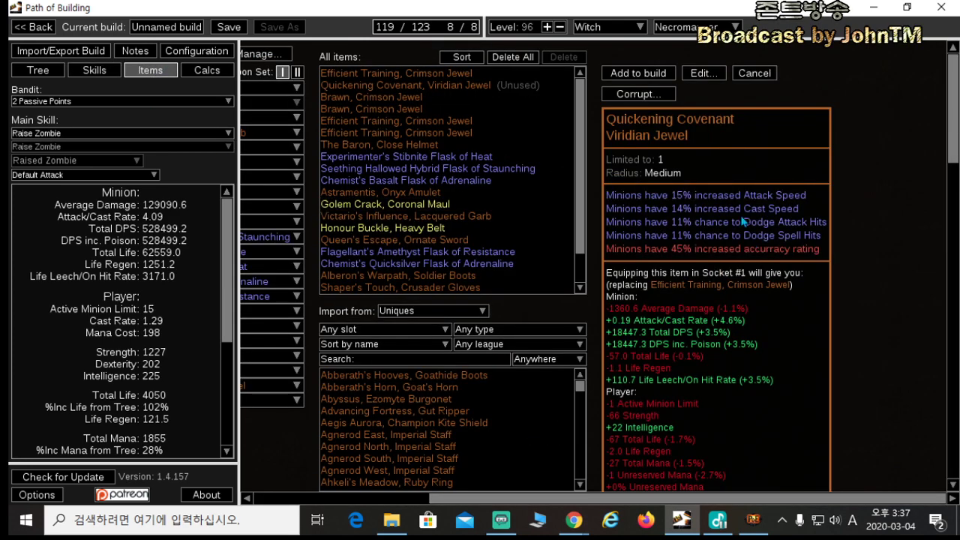
{"action": "left_click", "coordinate": [703, 73]}
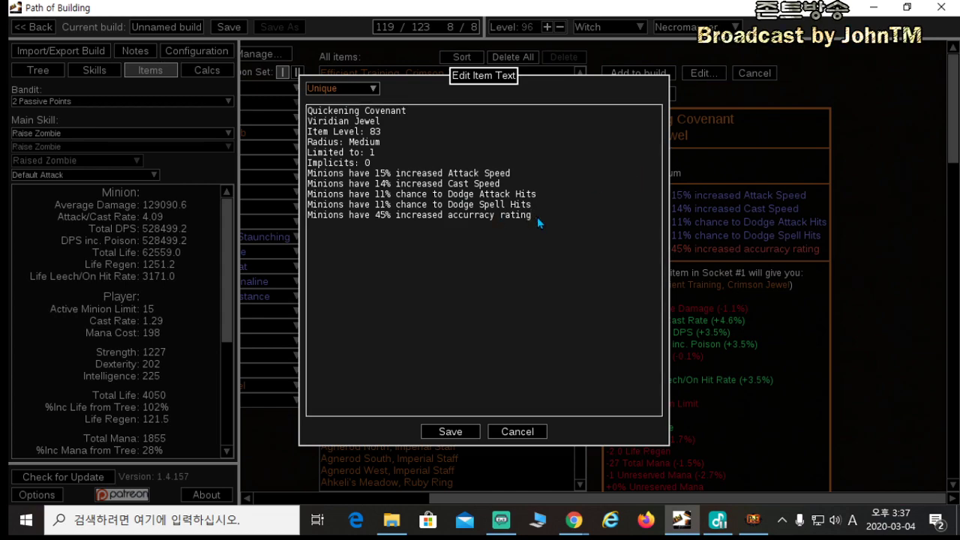
{"action": "key", "text": "BackSpace"}
{"action": "key", "text": "BackSpace"}
{"action": "key", "text": "BackSpace"}
{"action": "key", "text": "BackSpace"}
{"action": "key", "text": "BackSpace"}
{"action": "key", "text": "BackSpace"}
{"action": "key", "text": "BackSpace"}
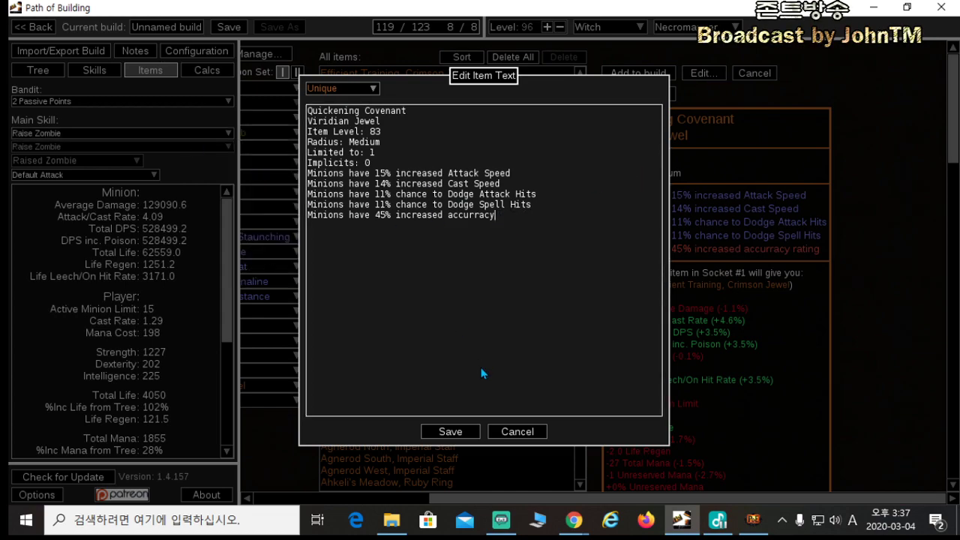
{"action": "left_click", "coordinate": [453, 430]}
Step: Check the Summon Ice Golem gem, then duplicate the accuracy line at the end of the Quickening Covenant's text
{"action": "left_click", "coordinate": [113, 75]}
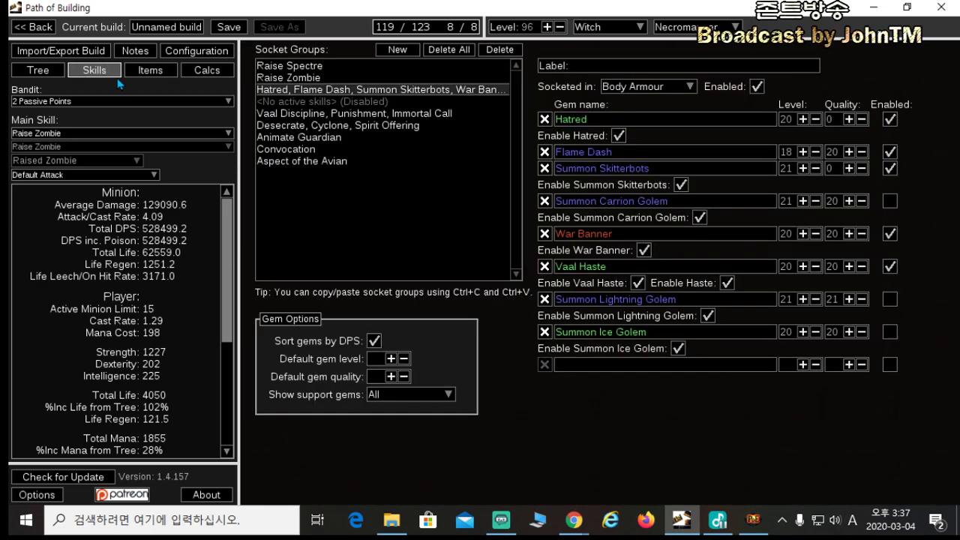
{"action": "mouse_move", "coordinate": [585, 330]}
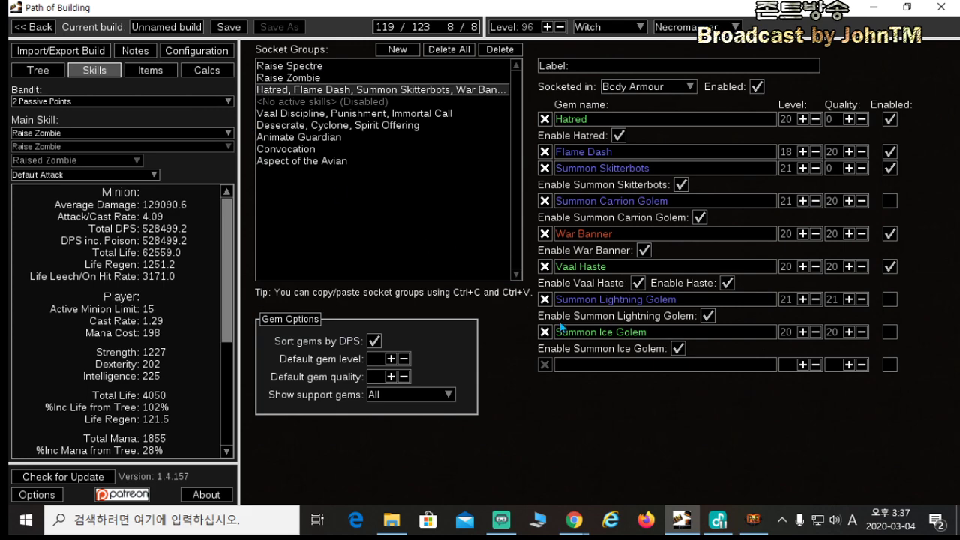
{"action": "left_click", "coordinate": [149, 70]}
{"action": "left_click", "coordinate": [704, 73]}
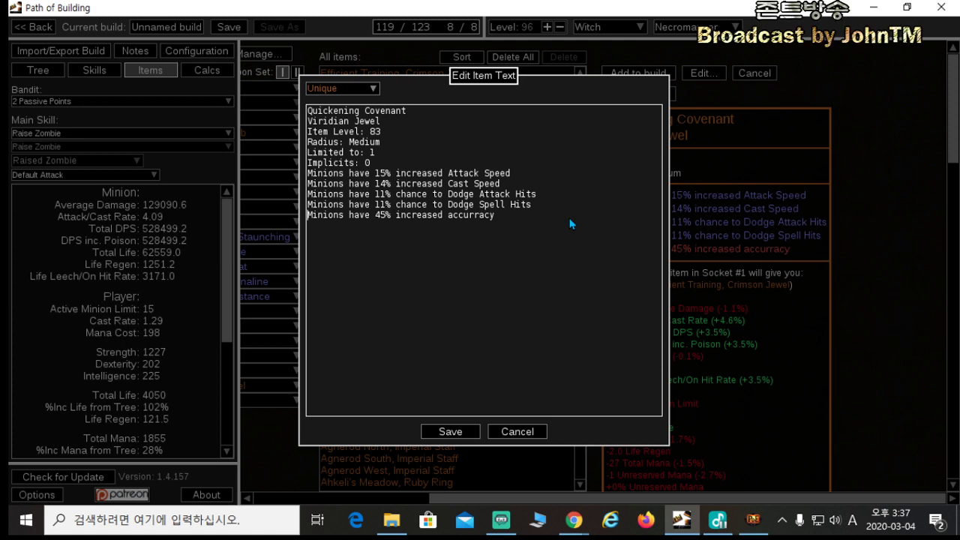
{"action": "key", "text": "shift+End"}
{"action": "key", "text": "ctrl+c"}
{"action": "key", "text": "End"}
{"action": "key", "text": "Return"}
{"action": "key", "text": "ctrl+v"}
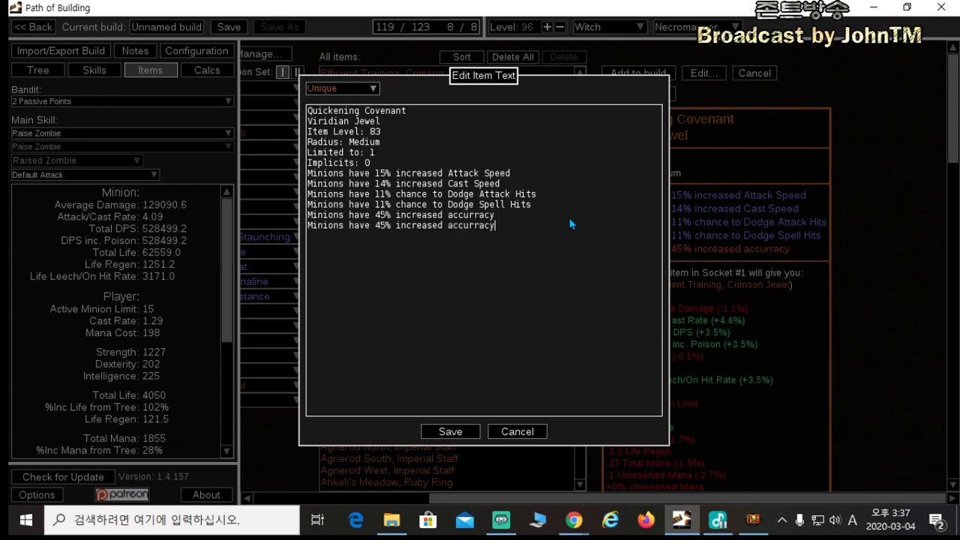
Step: Change the duplicated line to "Minions have 45% increased critical strike chance" and save the Quickening Covenant
{"action": "key", "text": "BackSpace"}
{"action": "key", "text": "BackSpace"}
{"action": "key", "text": "BackSpace"}
{"action": "key", "text": "BackSpace"}
{"action": "key", "text": "BackSpace"}
{"action": "key", "text": "BackSpace"}
{"action": "key", "text": "BackSpace"}
{"action": "key", "text": "BackSpace"}
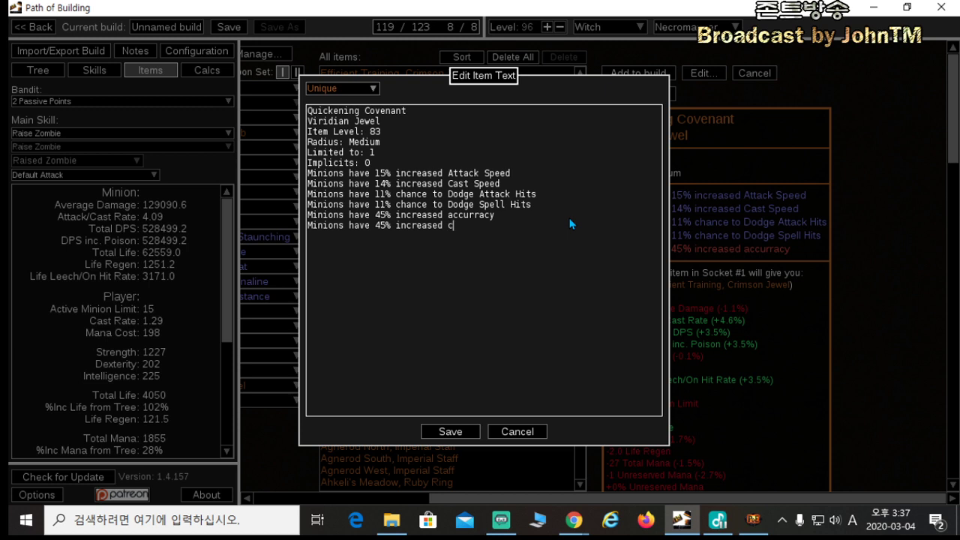
{"action": "type", "text": "al strike chance"}
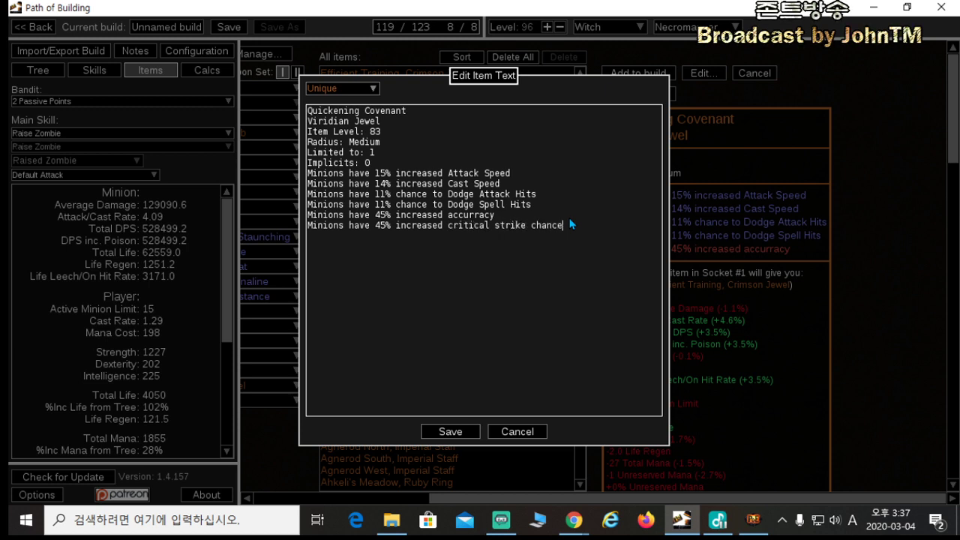
{"action": "left_click", "coordinate": [468, 431]}
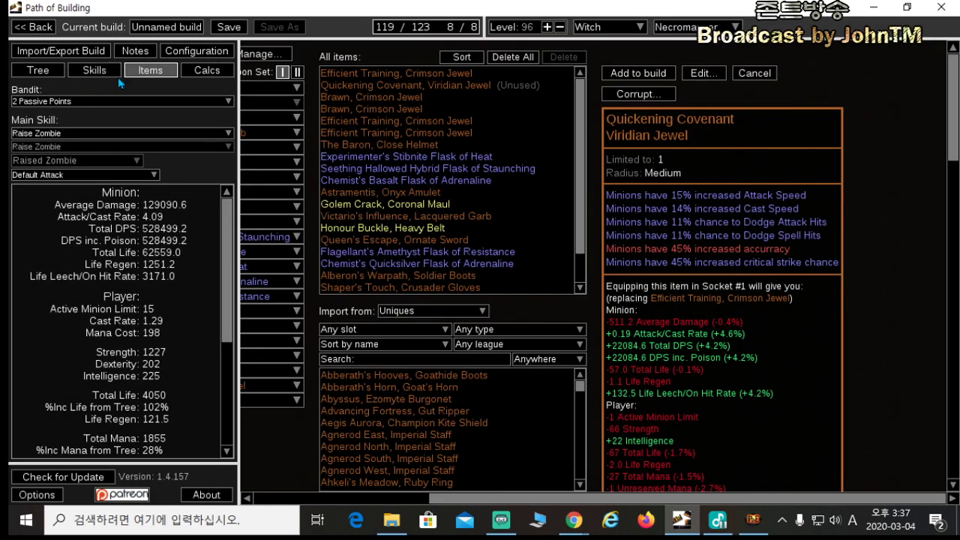
Step: Check the Summon Ice Golem gem's bonuses, append "rating" to the Quickening Covenant's accuracy line, and save the item
{"action": "left_click", "coordinate": [112, 73]}
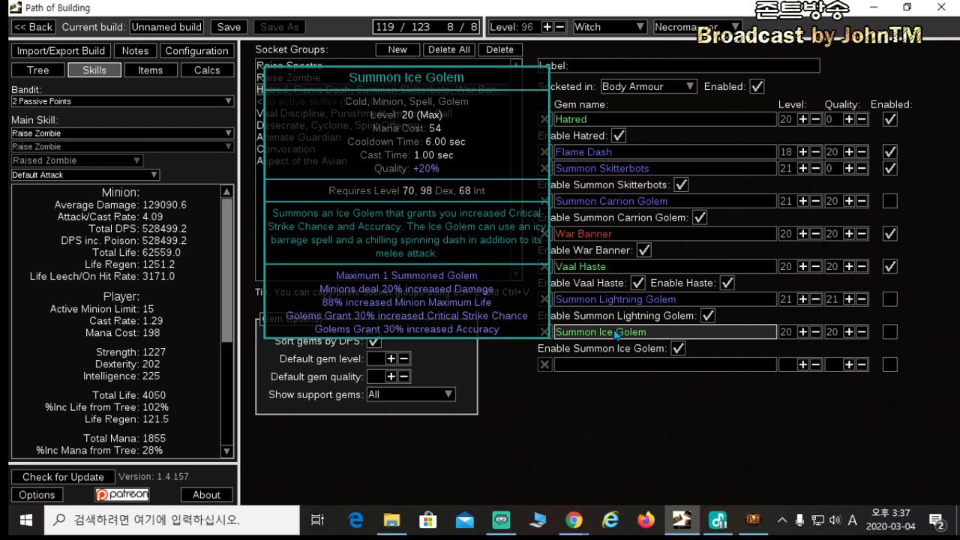
{"action": "left_click", "coordinate": [152, 72]}
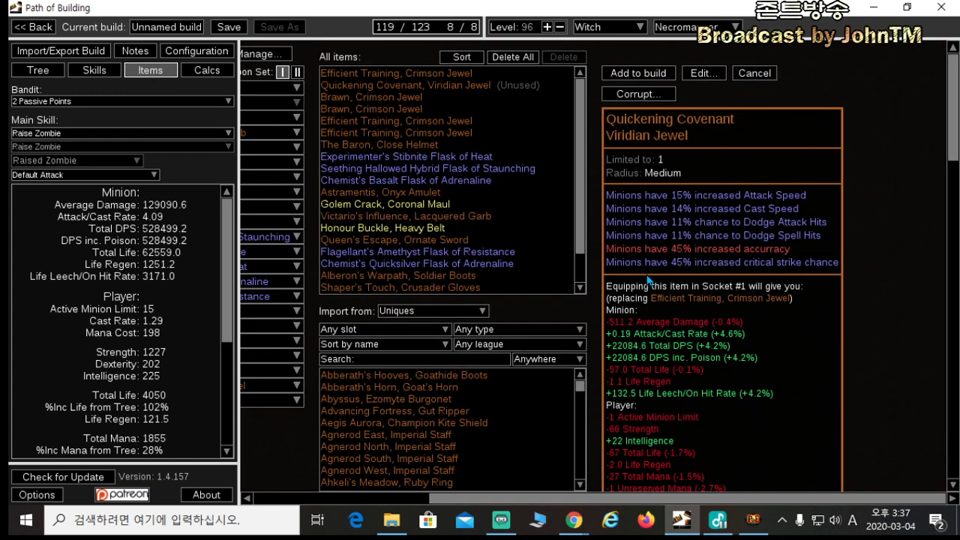
{"action": "left_click", "coordinate": [702, 72]}
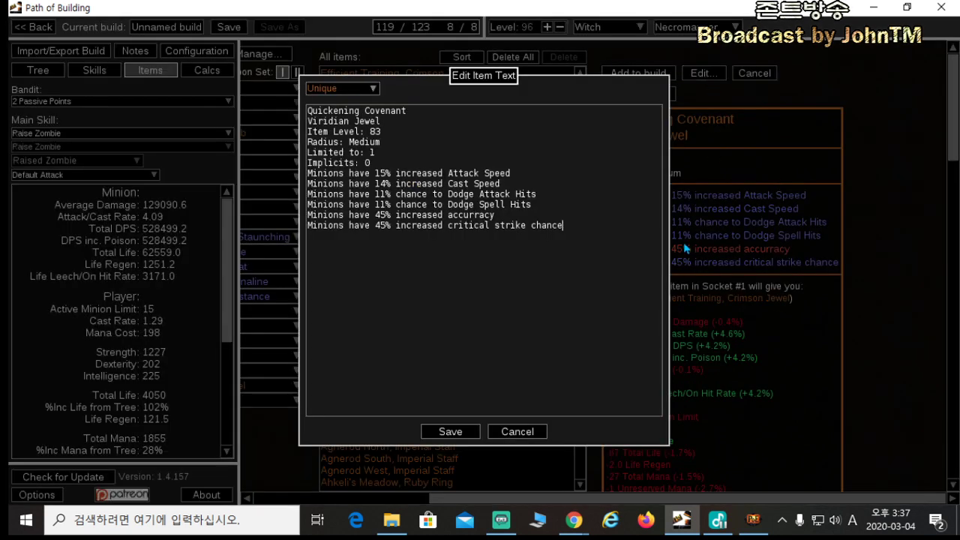
{"action": "left_click", "coordinate": [497, 218]}
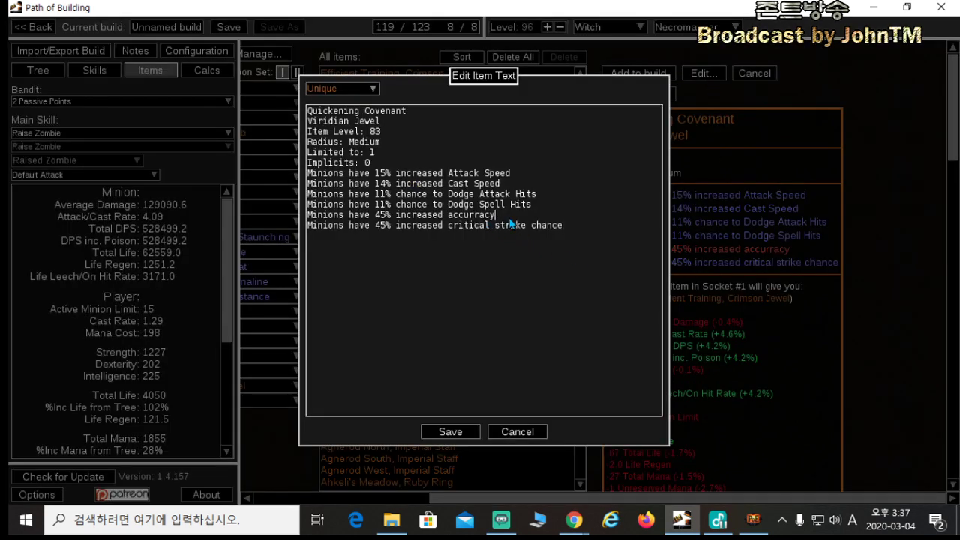
{"action": "type", "text": "rating"}
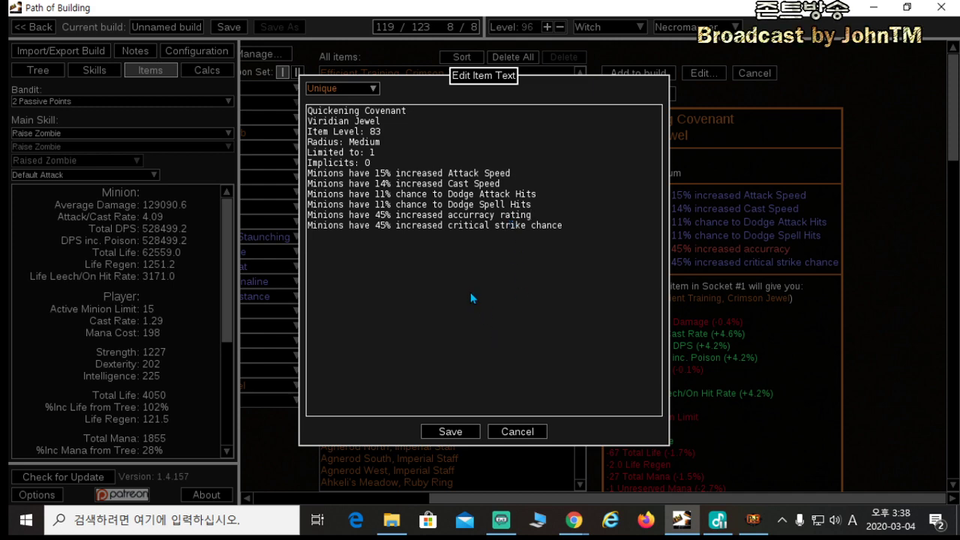
{"action": "left_click", "coordinate": [450, 431]}
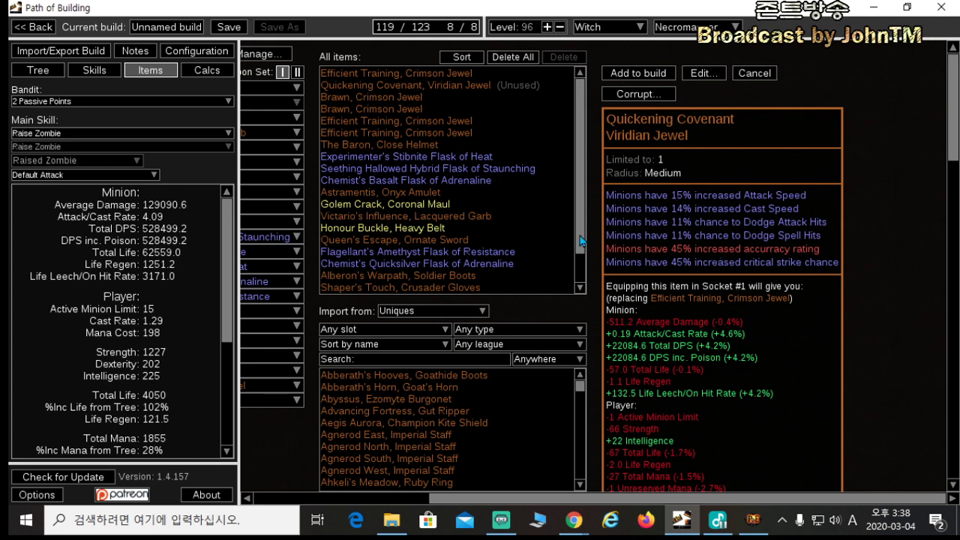
Step: Remove "rating" from the Quickening Covenant's accuracy line, save the item, and recheck the Summon Ice Golem gem
{"action": "left_click", "coordinate": [88, 70]}
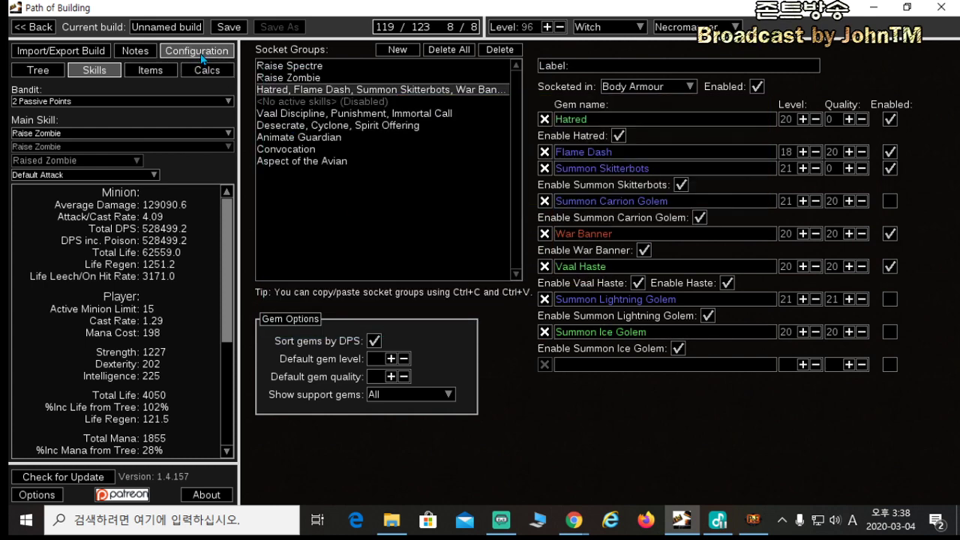
{"action": "left_click", "coordinate": [199, 53]}
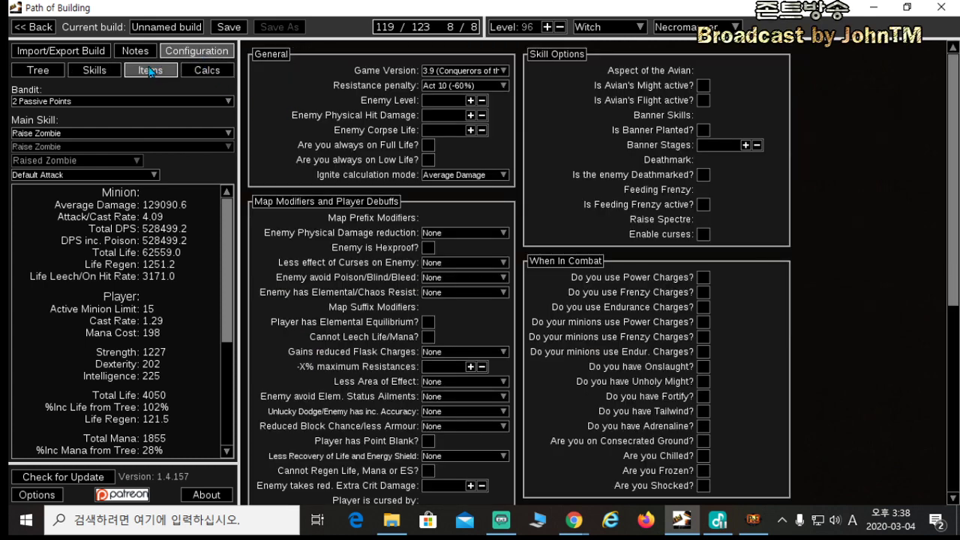
{"action": "left_click", "coordinate": [151, 72]}
{"action": "left_click", "coordinate": [702, 75]}
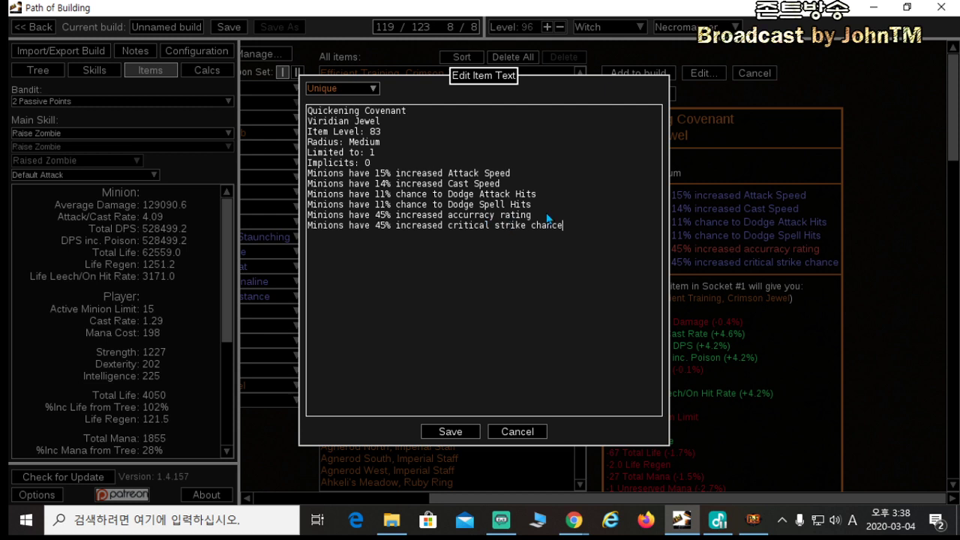
{"action": "double_click", "coordinate": [515, 217]}
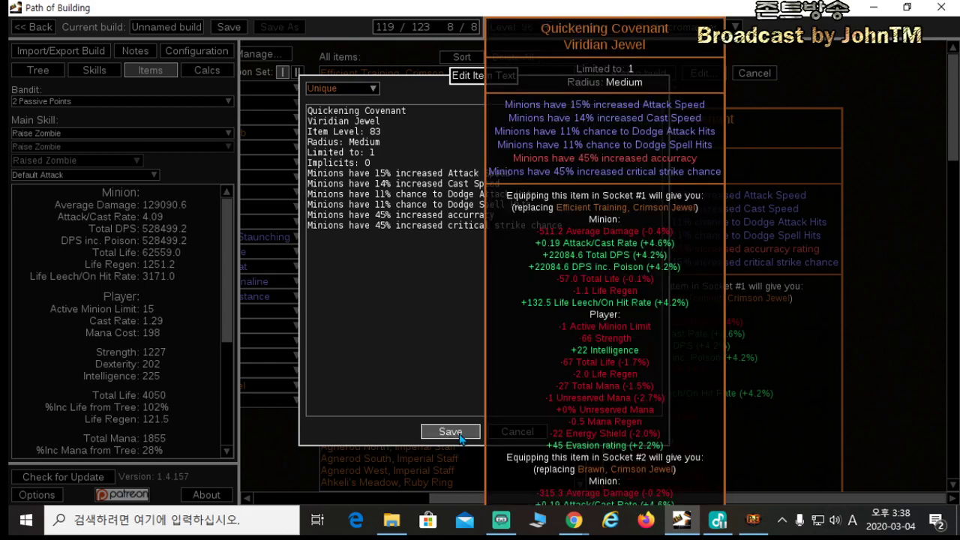
{"action": "left_click", "coordinate": [450, 431]}
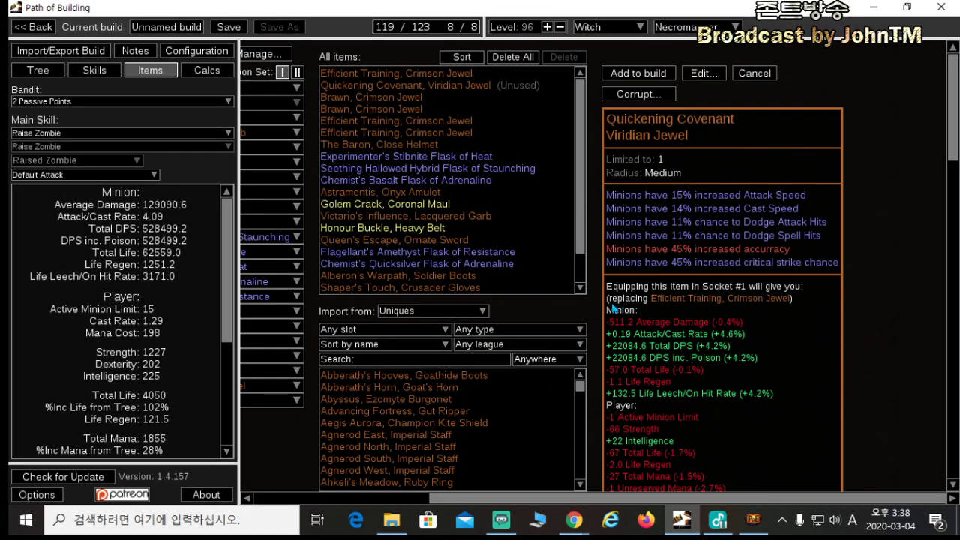
{"action": "left_click", "coordinate": [94, 69]}
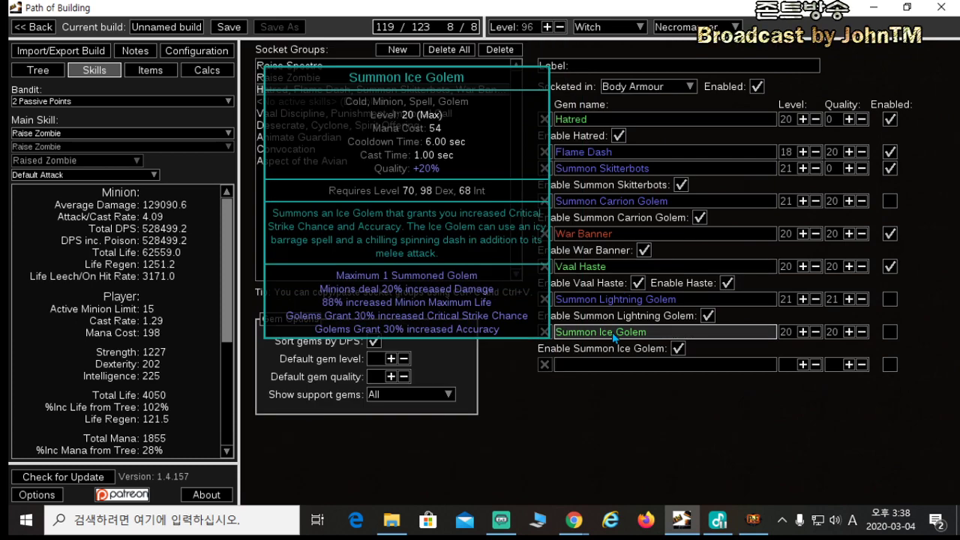
Step: Correct the spelling of "accuracy" in the Quickening Covenant's "Minions have 45% increased accuracy" line and save the item text
{"action": "left_click", "coordinate": [152, 70]}
{"action": "left_click", "coordinate": [703, 72]}
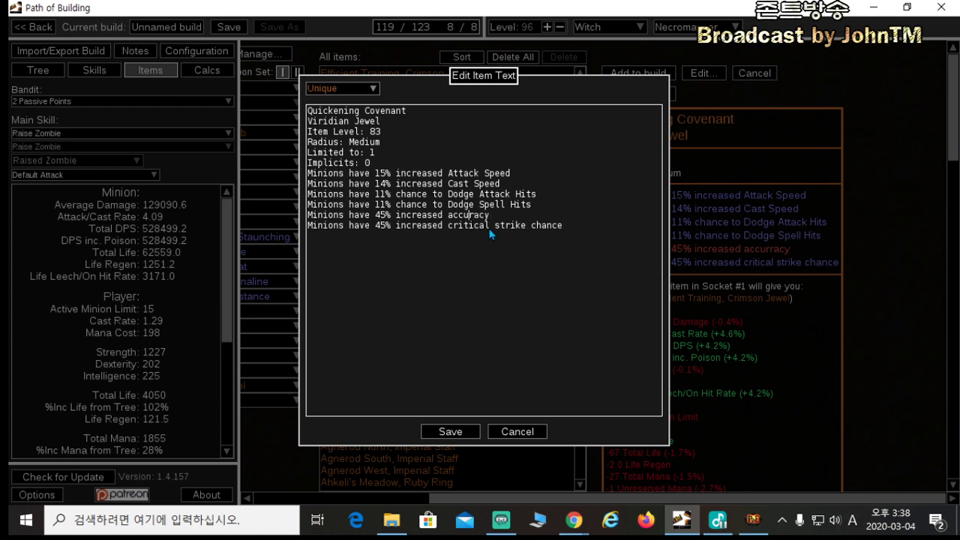
{"action": "left_click", "coordinate": [462, 436]}
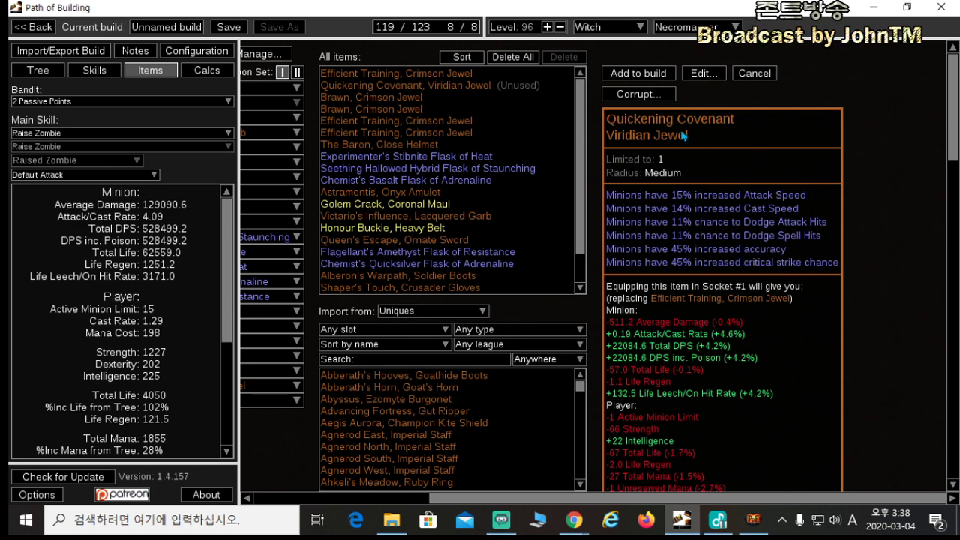
Step: Add the edited Quickening Covenant to the build, equip it in Socket #6, and check its stats
{"action": "left_click", "coordinate": [651, 81]}
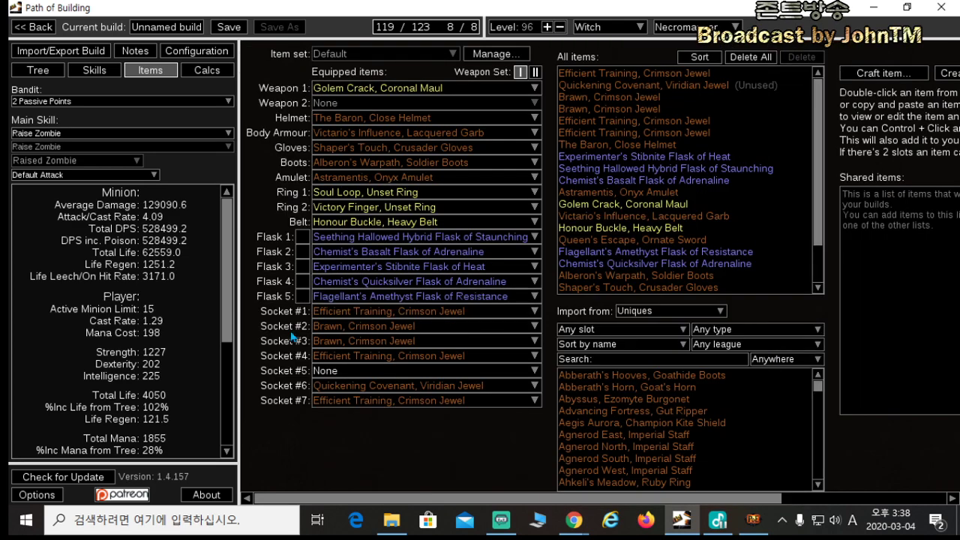
{"action": "left_click", "coordinate": [335, 385]}
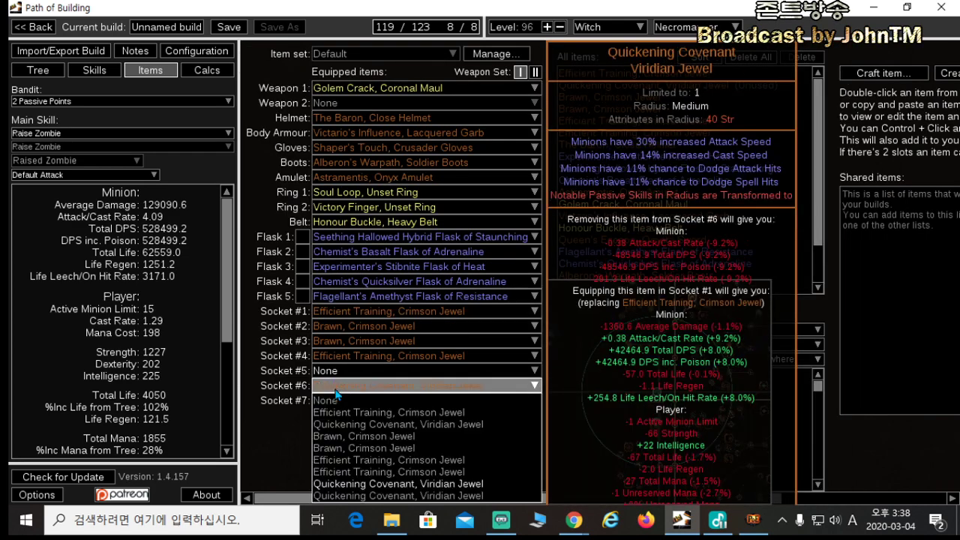
{"action": "left_click", "coordinate": [362, 495]}
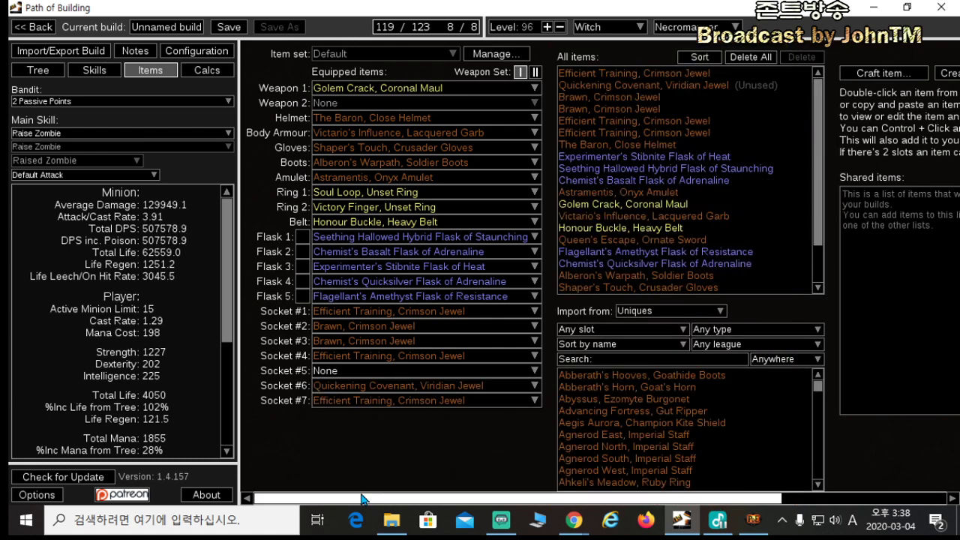
{"action": "mouse_move", "coordinate": [344, 388]}
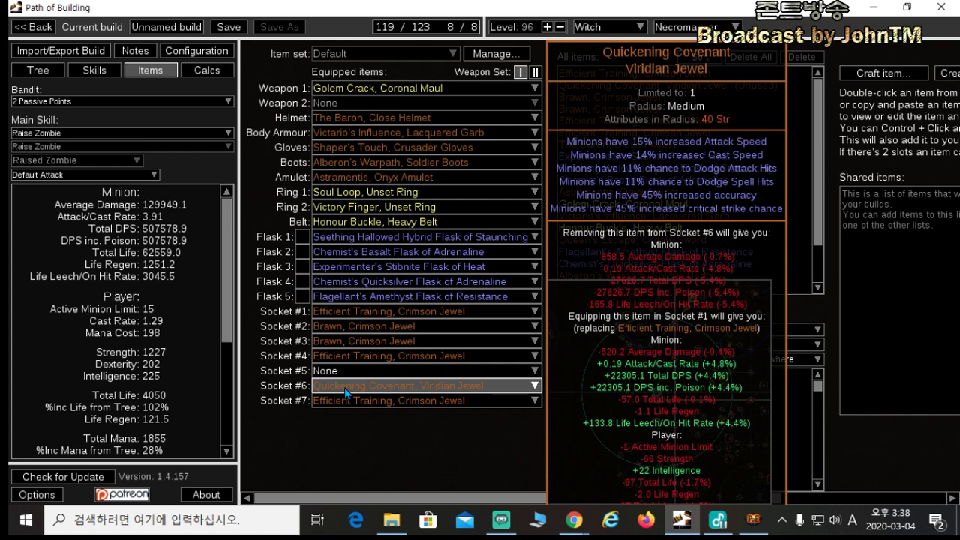
Step: Add a Summon Flame Golem gem to the Body Armour socket group, disable it, and check the bonuses it grants
{"action": "left_click", "coordinate": [108, 71]}
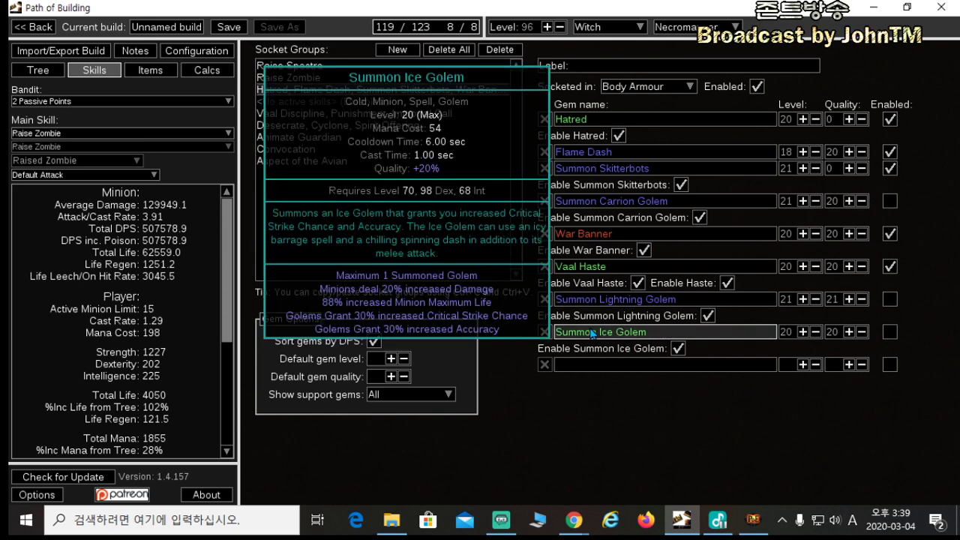
{"action": "left_click", "coordinate": [586, 365]}
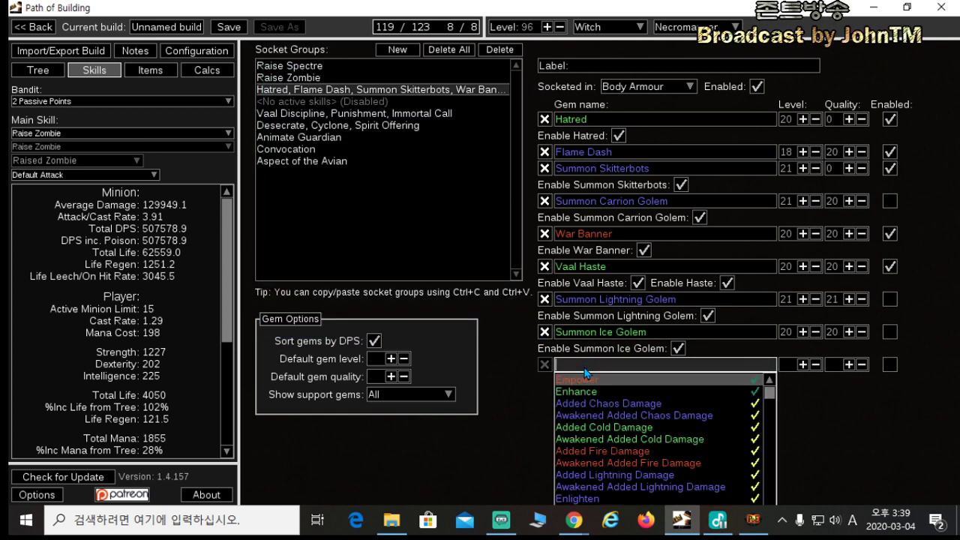
{"action": "type", "text": "gole"}
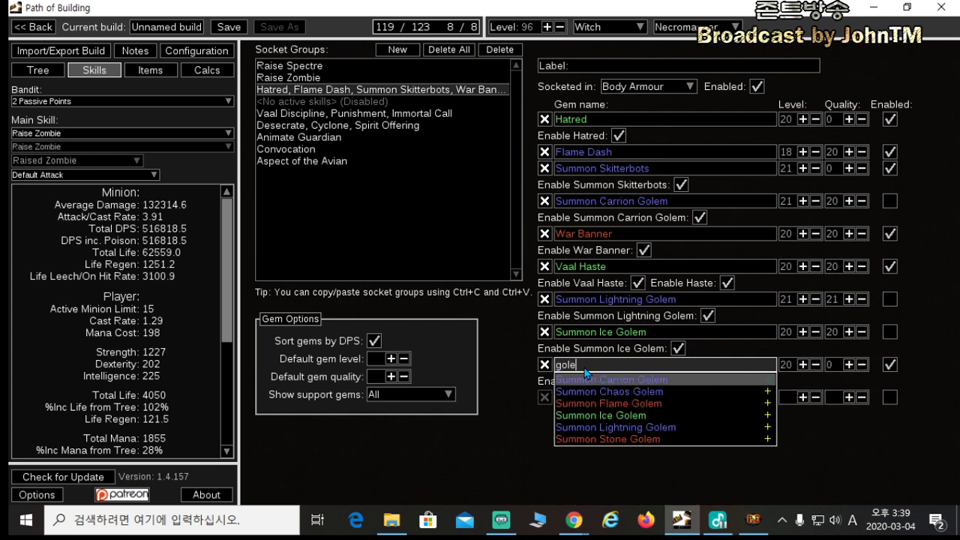
{"action": "left_click", "coordinate": [622, 404]}
{"action": "mouse_move", "coordinate": [638, 368]}
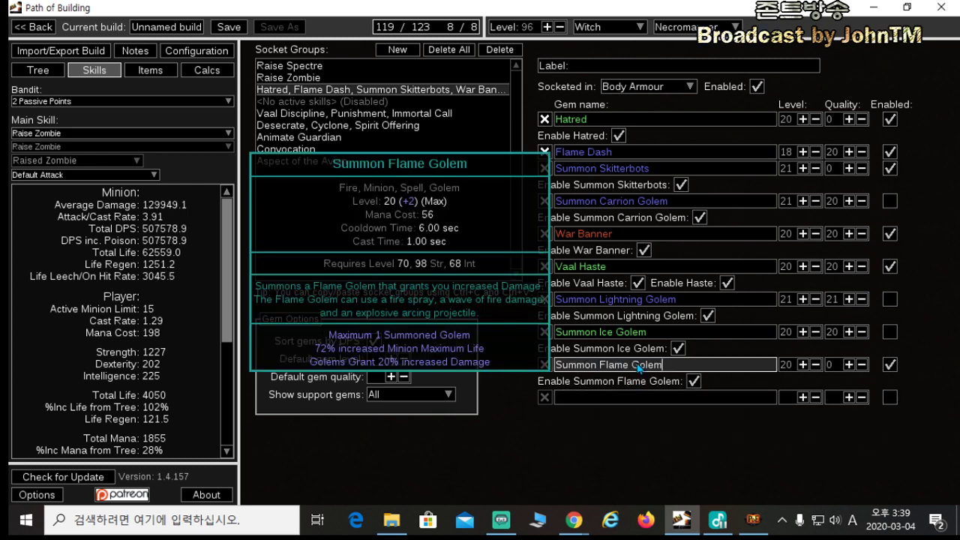
{"action": "left_click", "coordinate": [889, 364]}
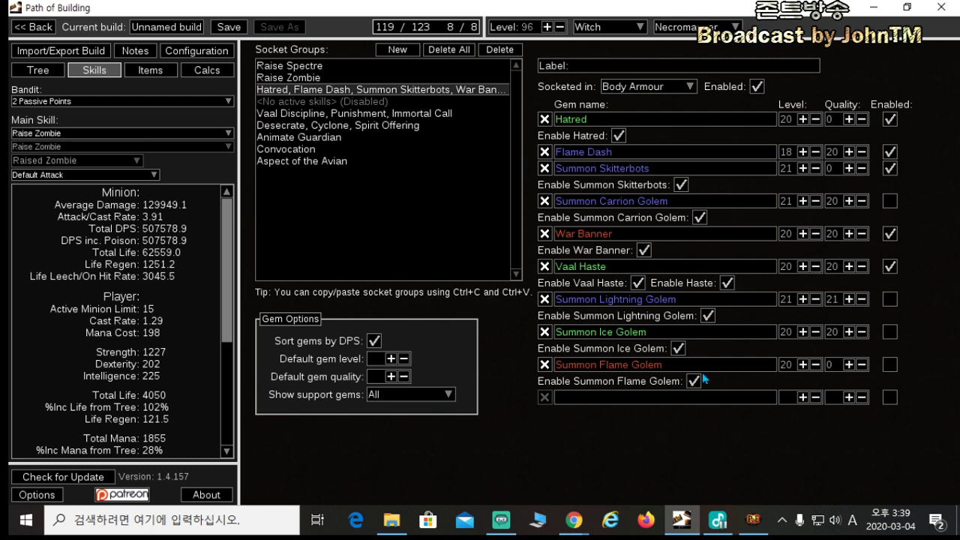
{"action": "mouse_move", "coordinate": [625, 369]}
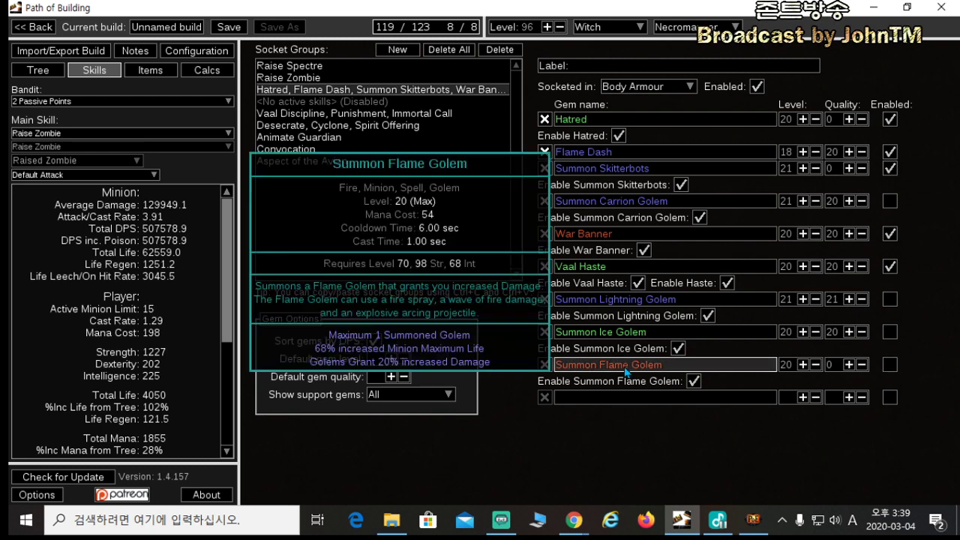
Step: Switch to Path of Exile, copy the socketed Quickening Covenant, and paste it as a new item in Path of Building
{"action": "left_click", "coordinate": [150, 70]}
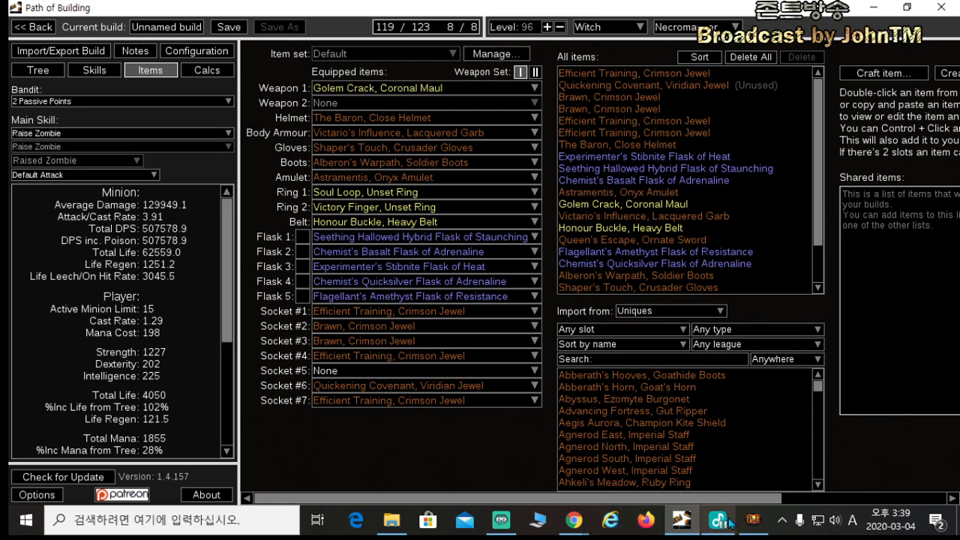
{"action": "left_click", "coordinate": [752, 520]}
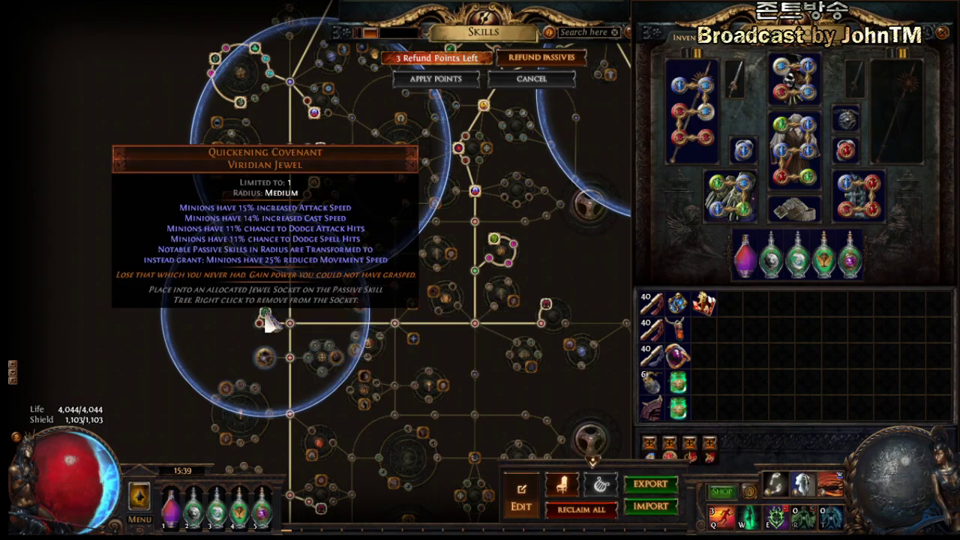
{"action": "key", "text": "super"}
{"action": "left_click", "coordinate": [681, 520]}
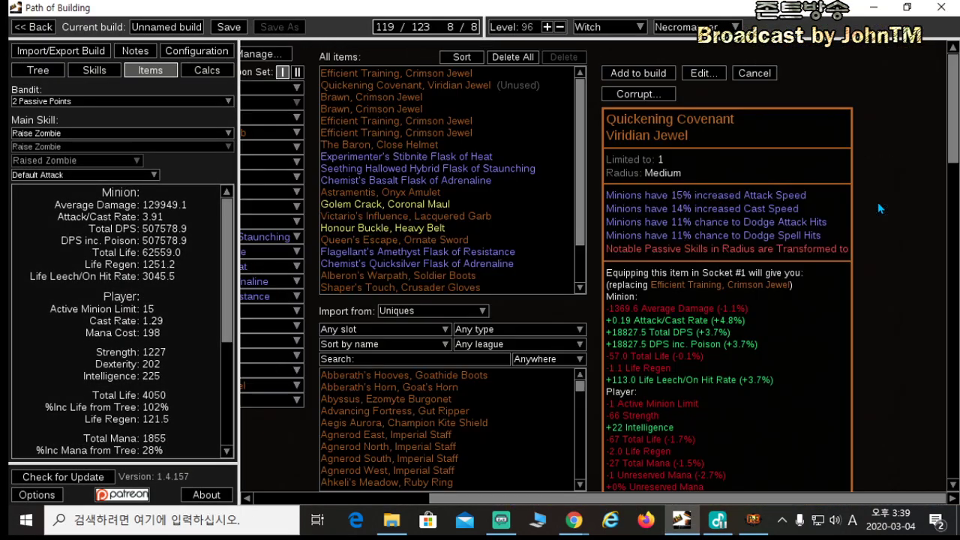
Step: Append the line "minions deal 30% increased damage" to the pasted Quickening Covenant's text and save it
{"action": "left_click", "coordinate": [703, 72]}
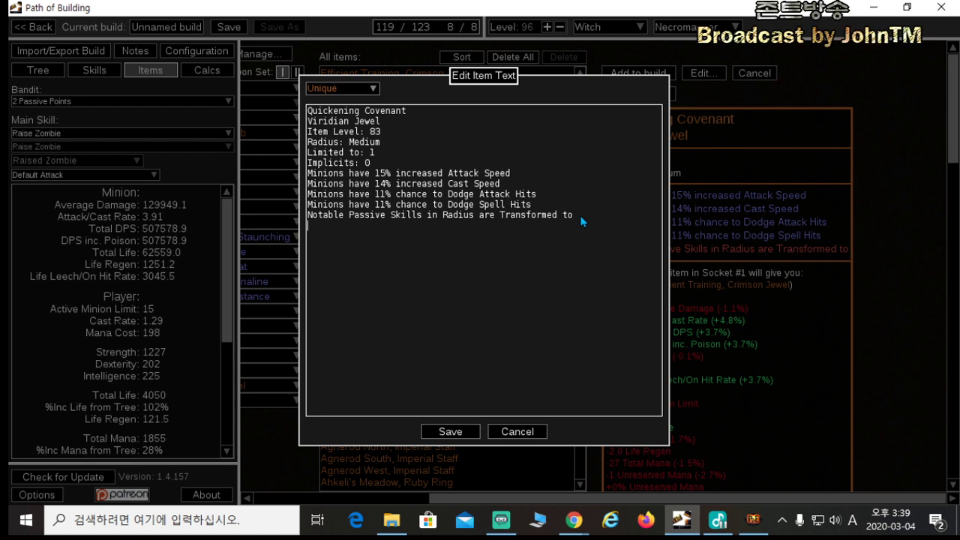
{"action": "type", "text": "minions deal"}
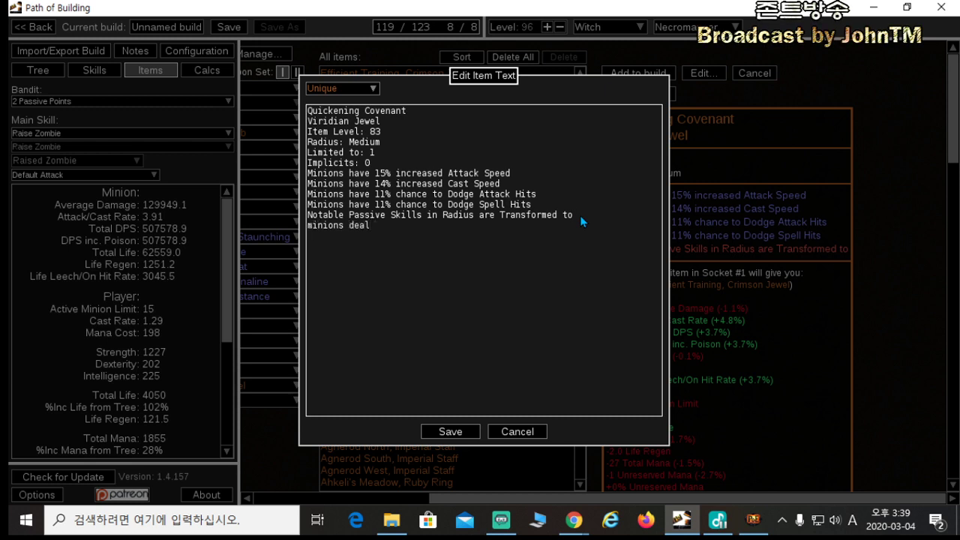
{"action": "type", "text": " 3"}
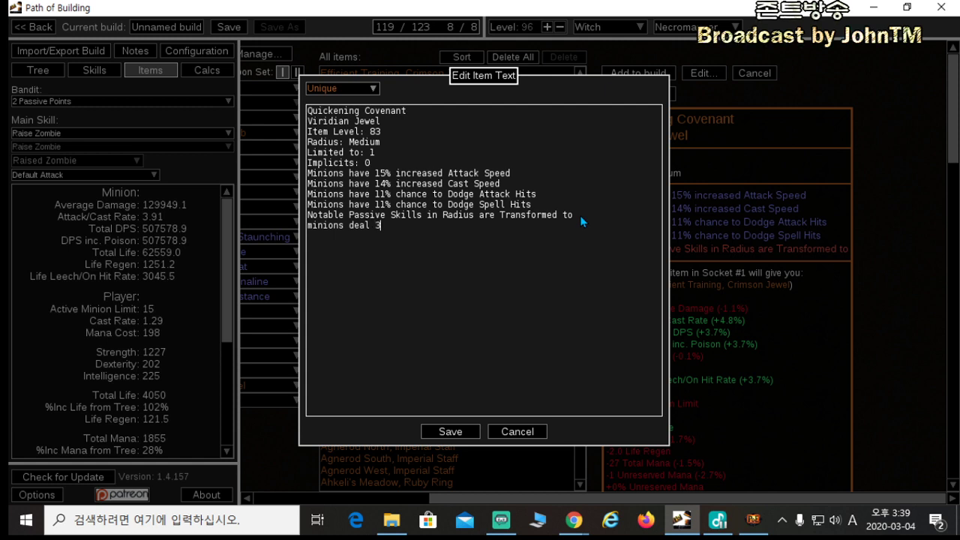
{"action": "type", "text": "0% i"}
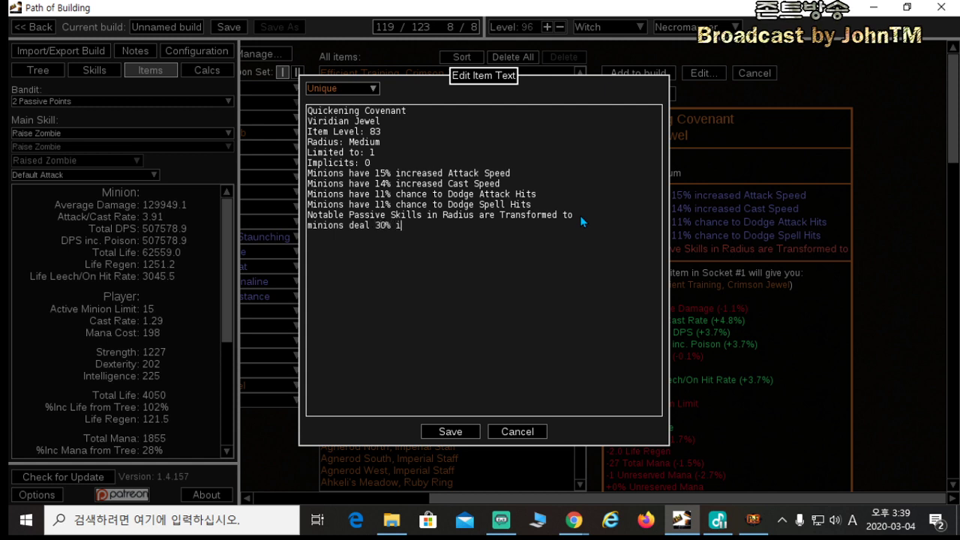
{"action": "type", "text": "ncreased"}
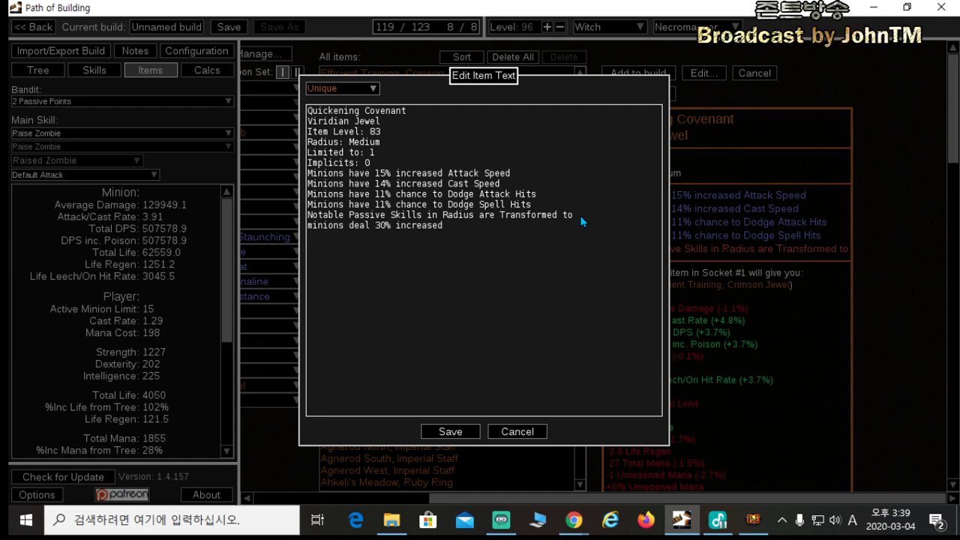
{"action": "type", "text": " damge"}
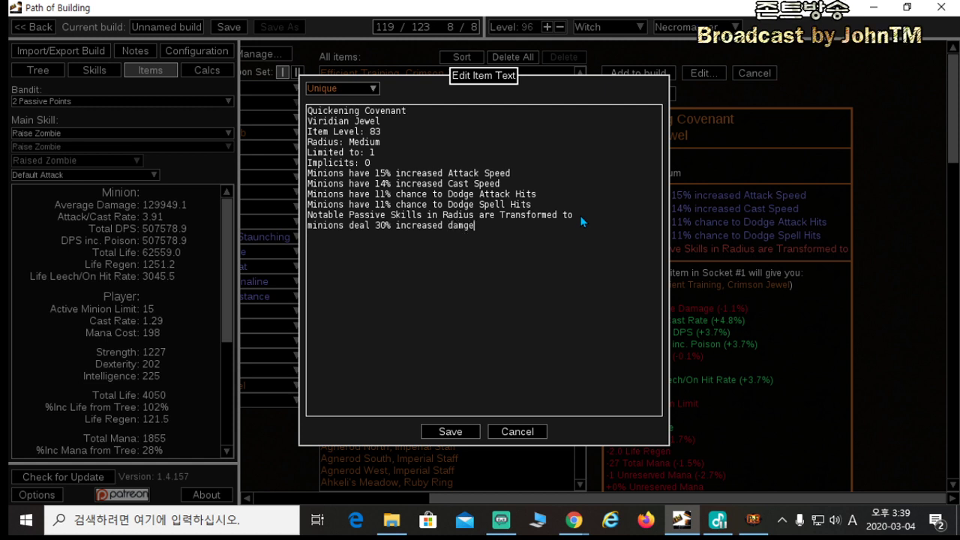
{"action": "key", "text": "BackSpace"}
{"action": "key", "text": "BackSpace"}
{"action": "type", "text": "age"}
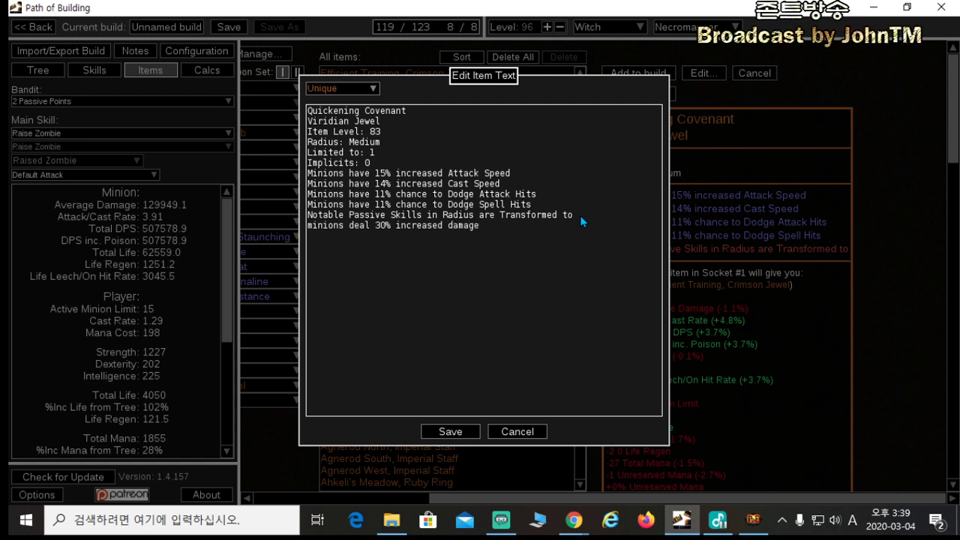
{"action": "left_click", "coordinate": [450, 431]}
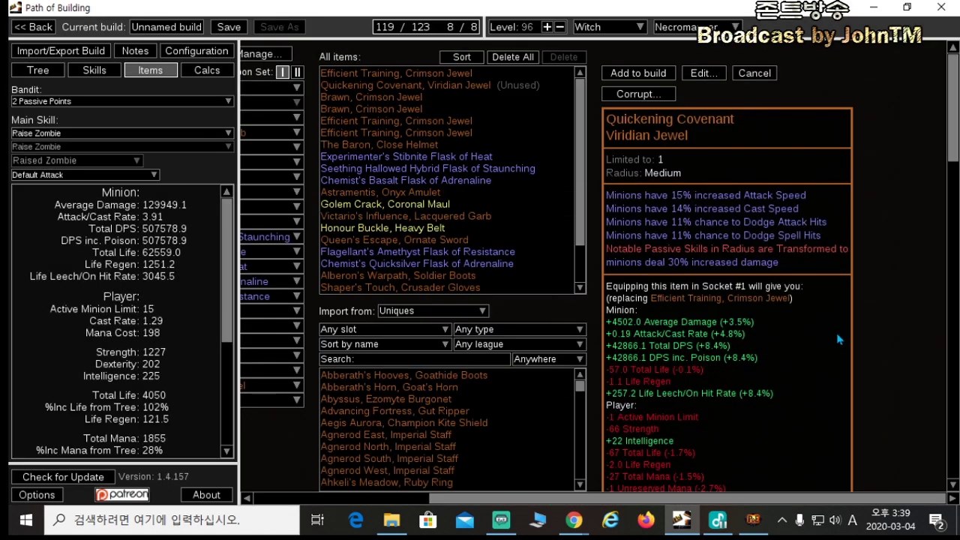
Step: Add the Quickening Covenant with the minion damage line to the build and equip it in Socket #7
{"action": "left_click", "coordinate": [637, 73]}
{"action": "left_click", "coordinate": [351, 408]}
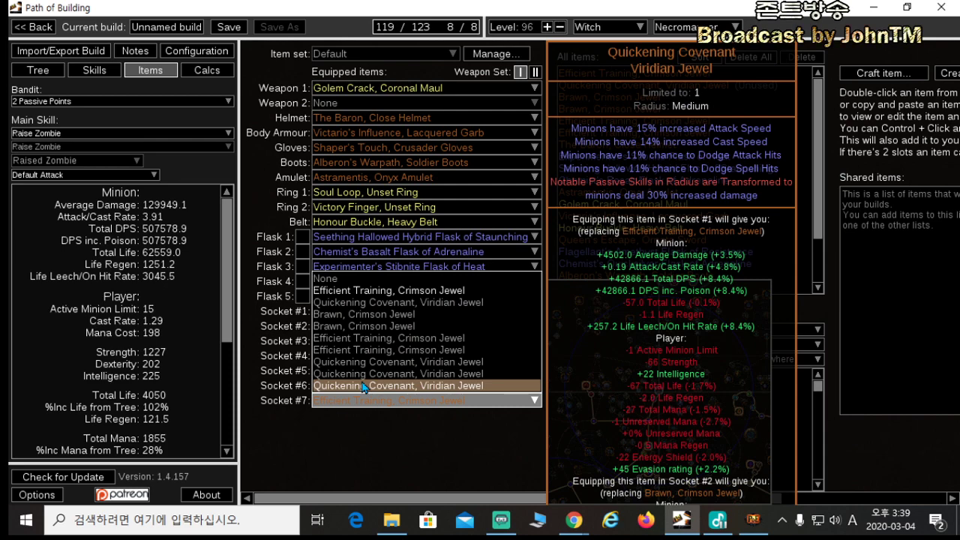
{"action": "left_click", "coordinate": [364, 385]}
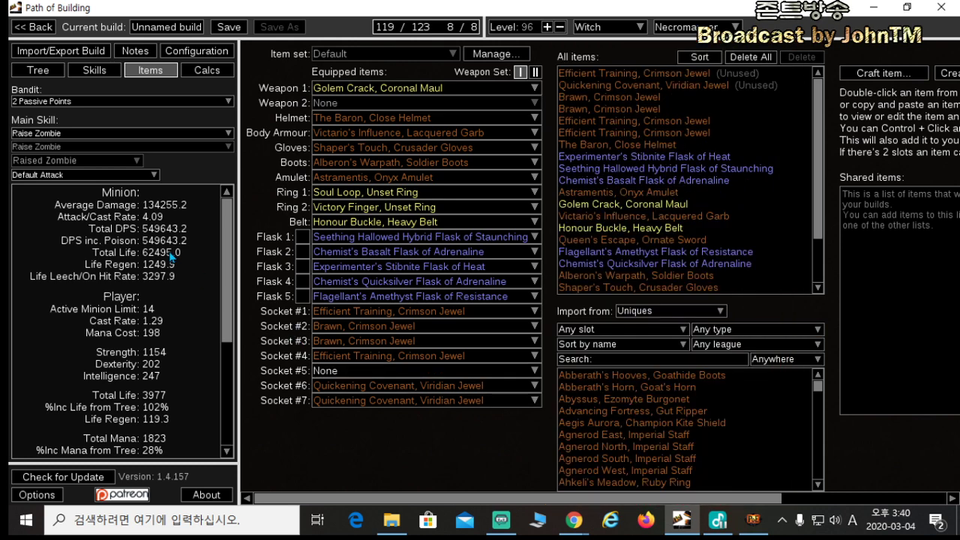
Step: Review the Summon Carrion Golem gem in the Body Armour group, then inspect it on the body armour in Path of Exile
{"action": "left_click", "coordinate": [93, 71]}
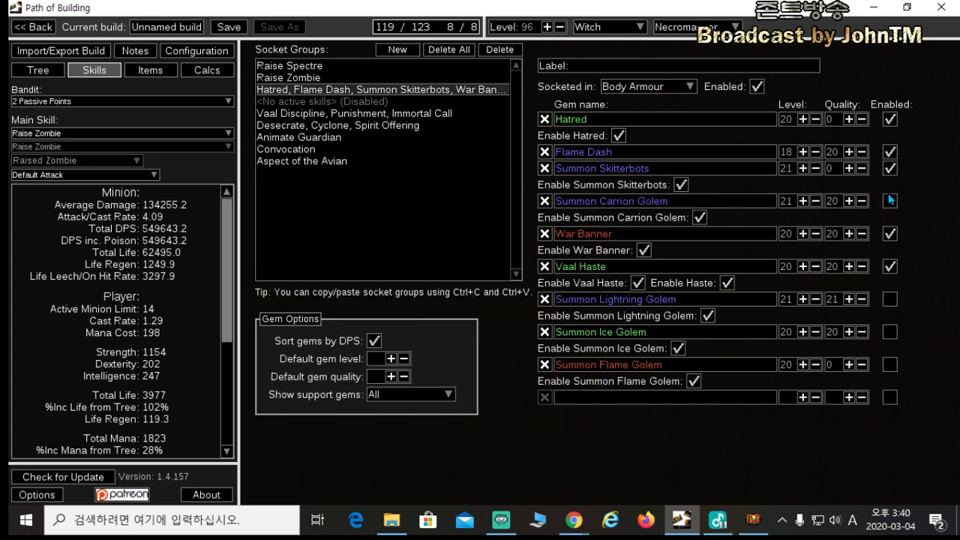
{"action": "mouse_move", "coordinate": [891, 200]}
{"action": "mouse_move", "coordinate": [692, 205]}
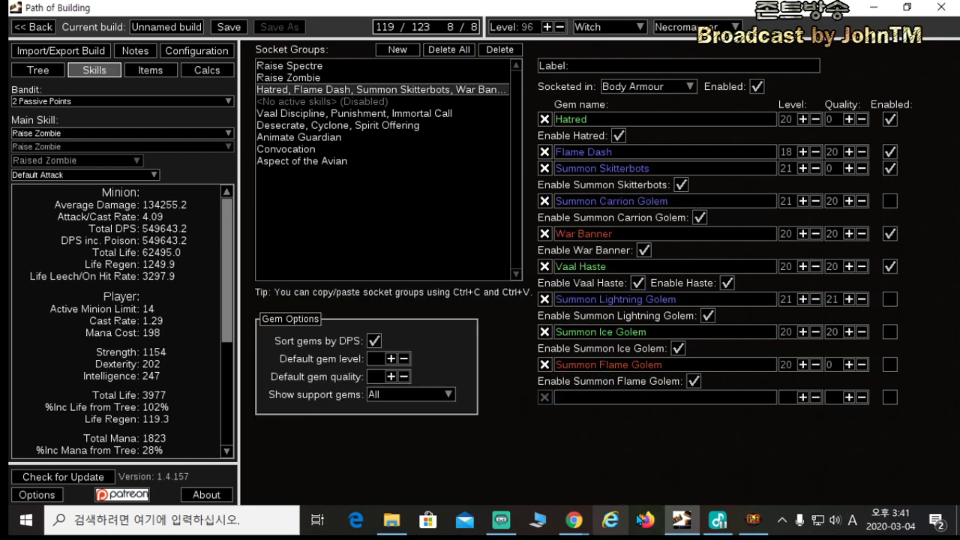
{"action": "left_click", "coordinate": [762, 517]}
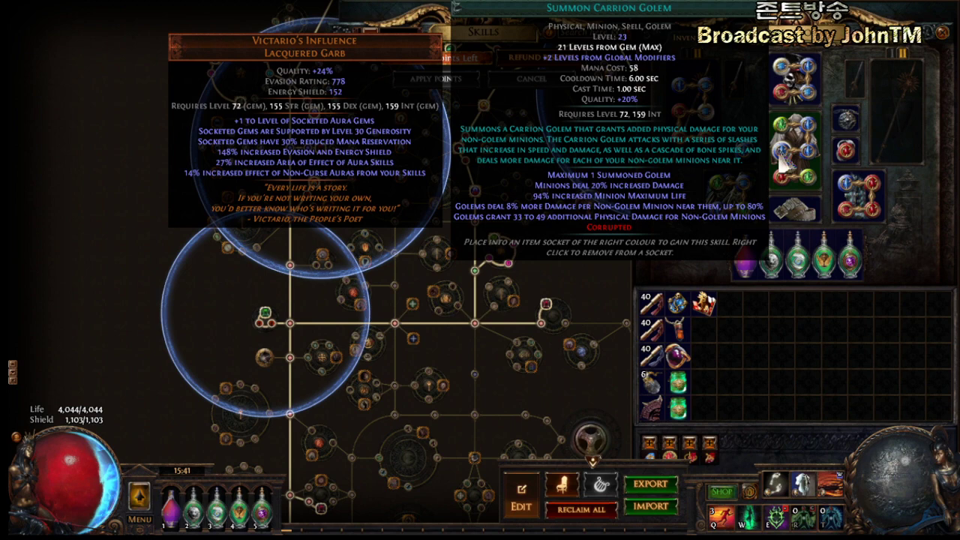
Step: Open Notepad and note the Carrion Golem's additional physical damage range as 33-49 on the first line
{"action": "key", "text": "super"}
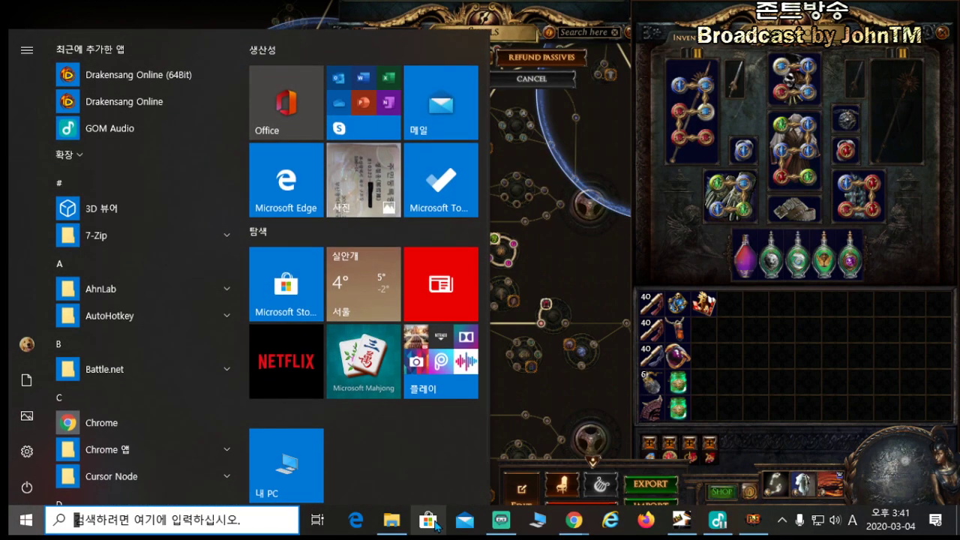
{"action": "type", "text": "note"}
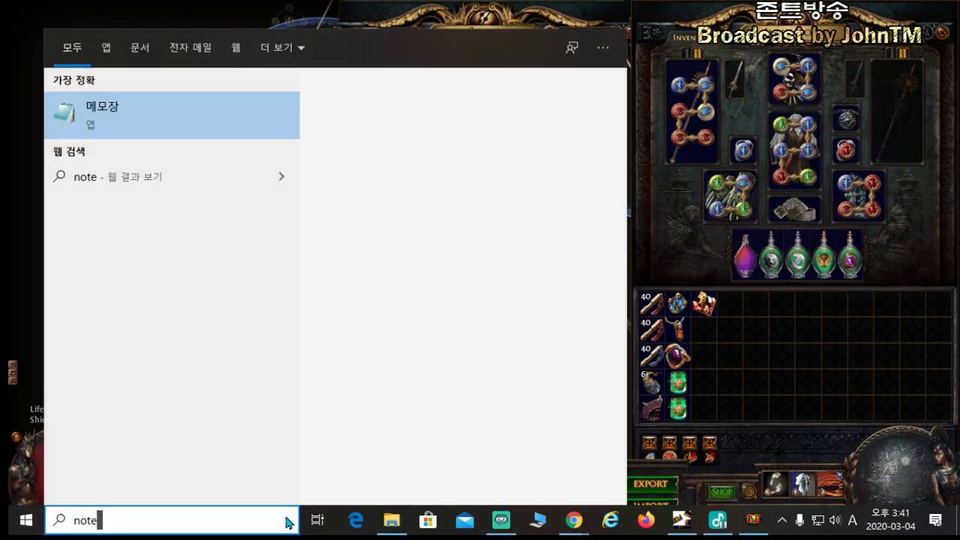
{"action": "key", "text": "Return"}
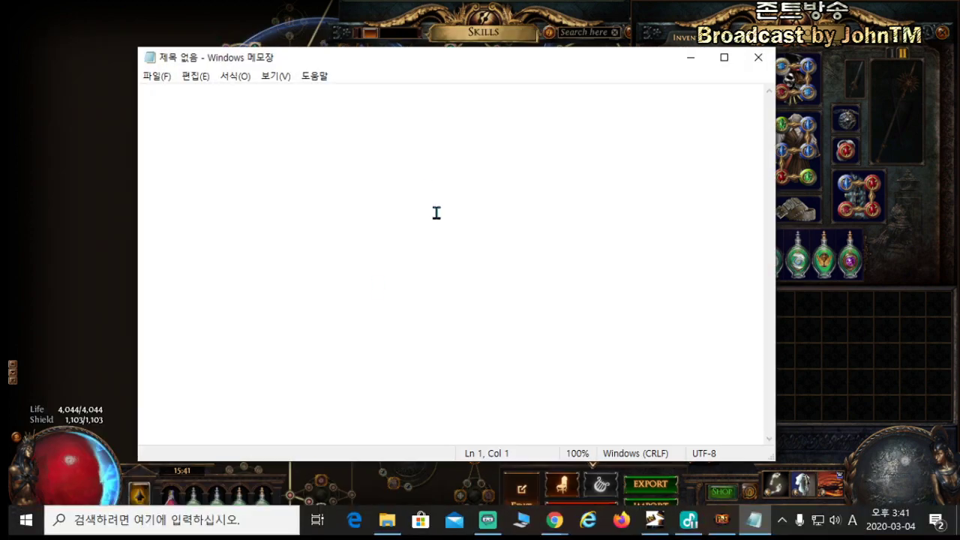
{"action": "type", "text": "2"}
{"action": "key", "text": "BackSpace"}
{"action": "type", "text": "33"}
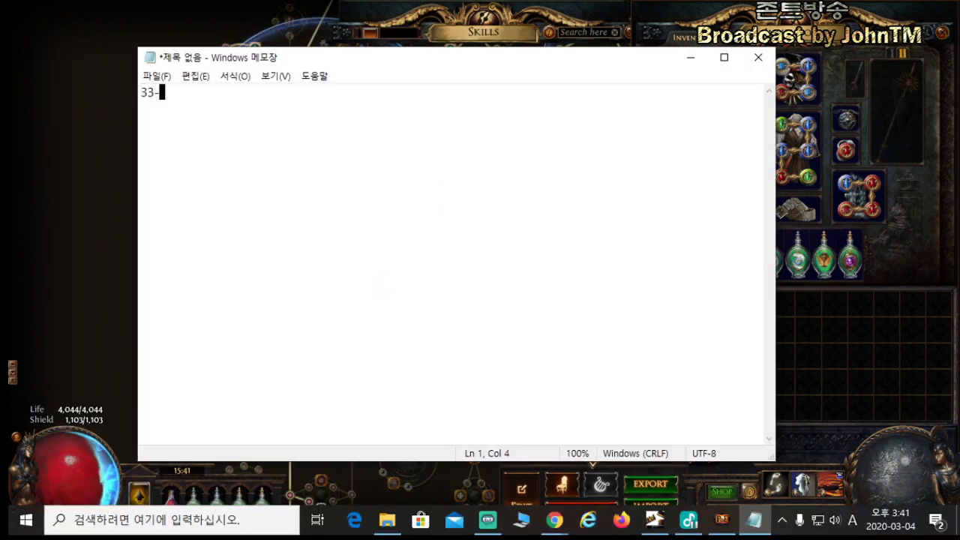
{"action": "type", "text": "-49"}
{"action": "key", "text": "Return"}
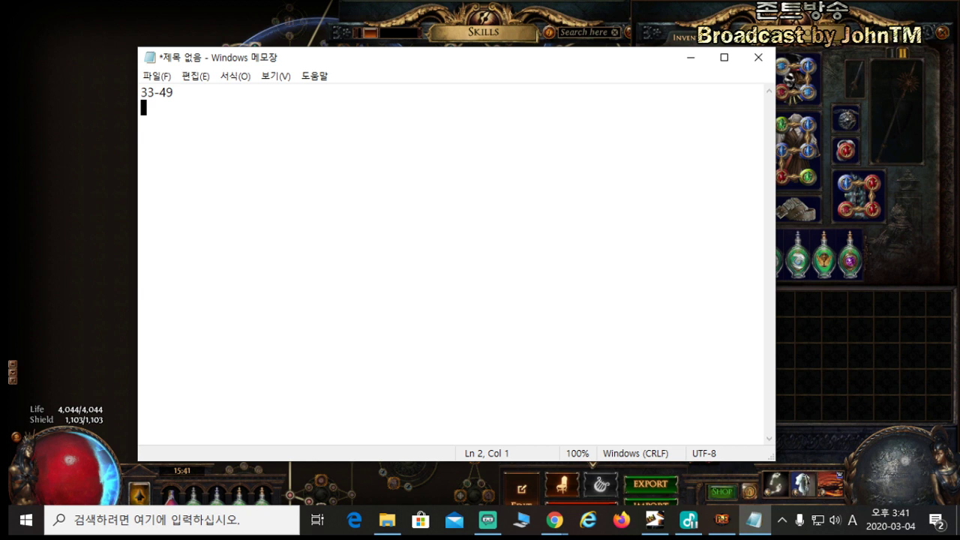
Step: Write the increased damage range 49-74 on the second line of the note
{"action": "type", "text": "49"}
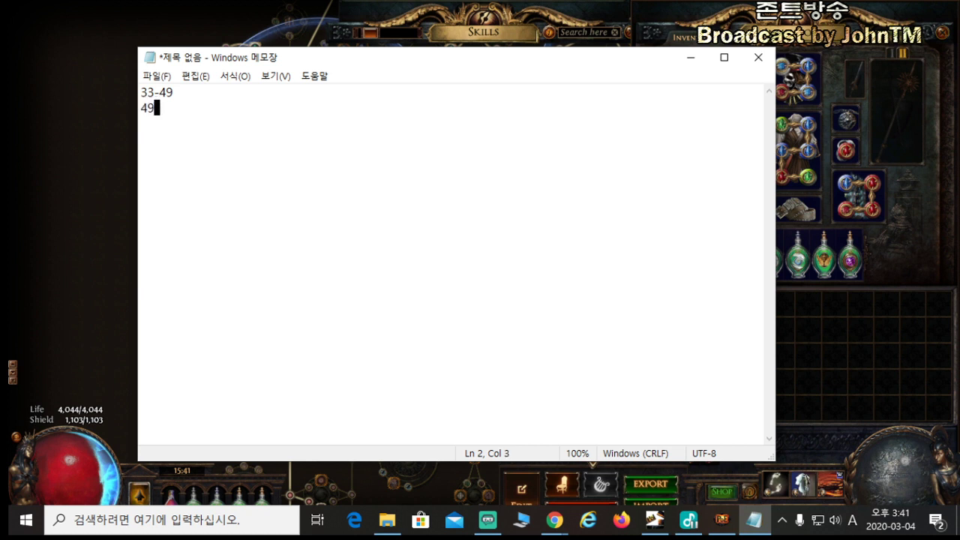
{"action": "type", "text": "-"}
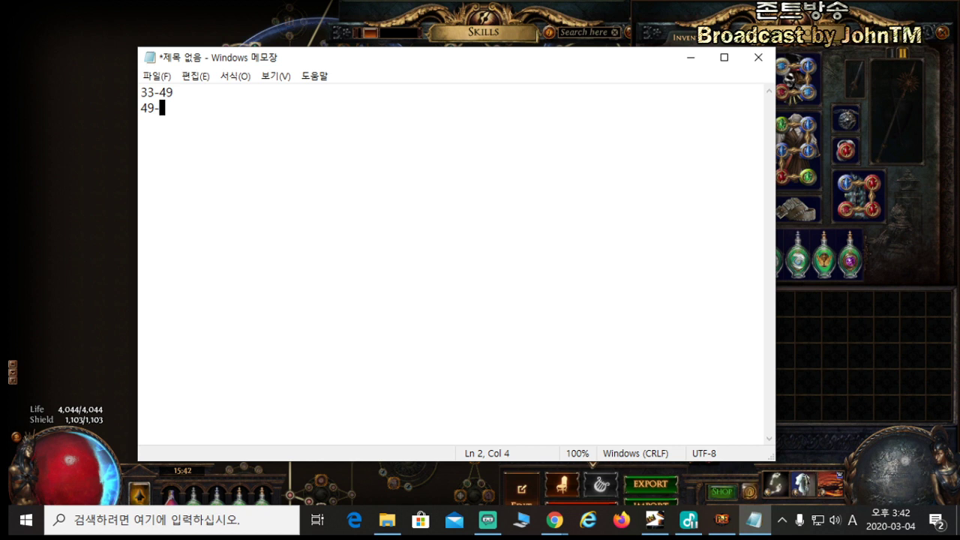
{"action": "type", "text": "7"}
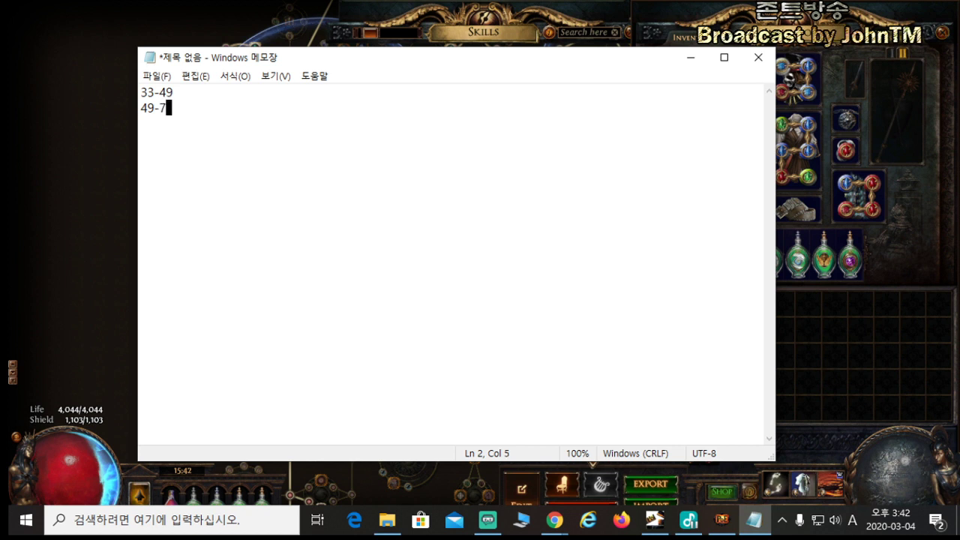
{"action": "type", "text": "4"}
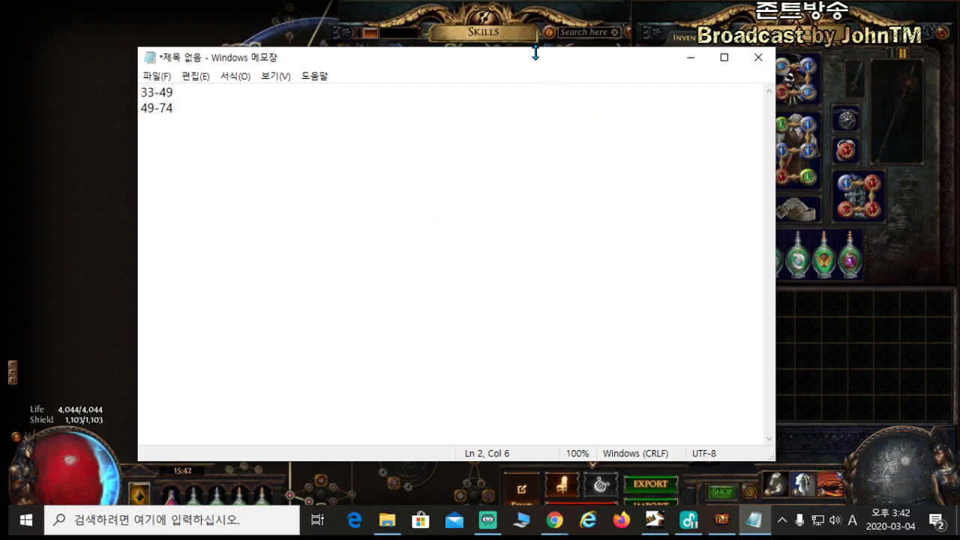
Step: Switch to Path of Building and paste the copied Quickening Covenant as a new item
{"action": "key", "text": "alt+Tab"}
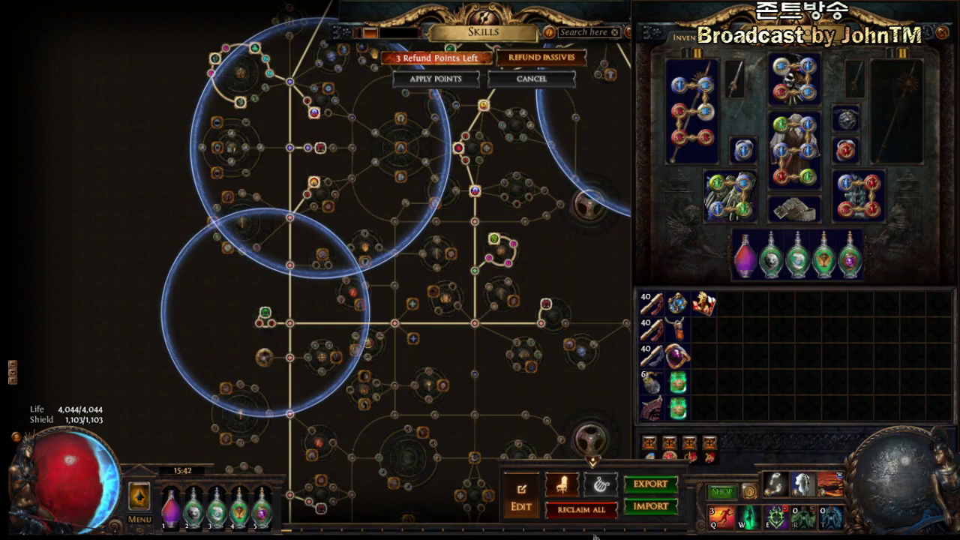
{"action": "key", "text": "super"}
{"action": "left_click", "coordinate": [653, 518]}
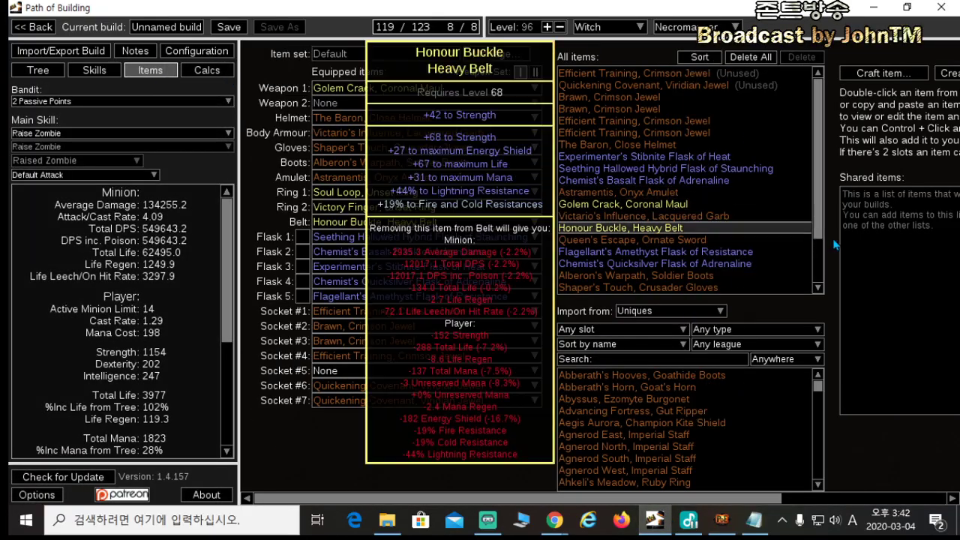
{"action": "left_click", "coordinate": [150, 70]}
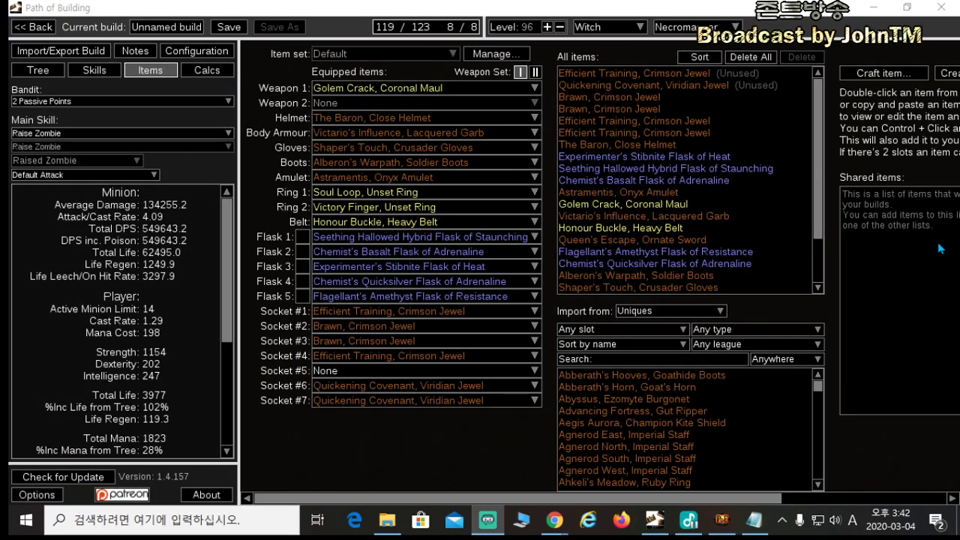
{"action": "key", "text": "ctrl+v"}
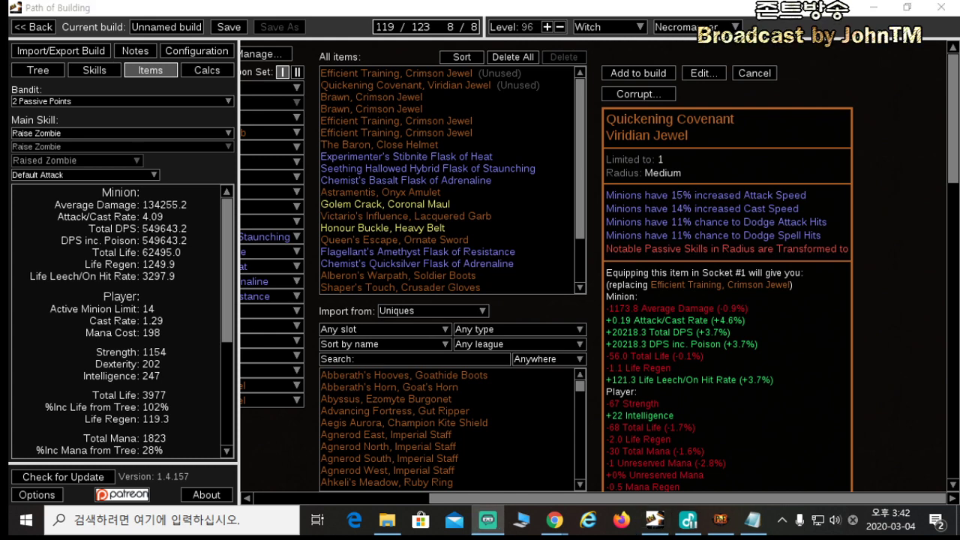
Step: Append the line "minions have 49 to 74 addional physical damage" to the pasted Quickening Covenant's text and save it
{"action": "left_click", "coordinate": [703, 73]}
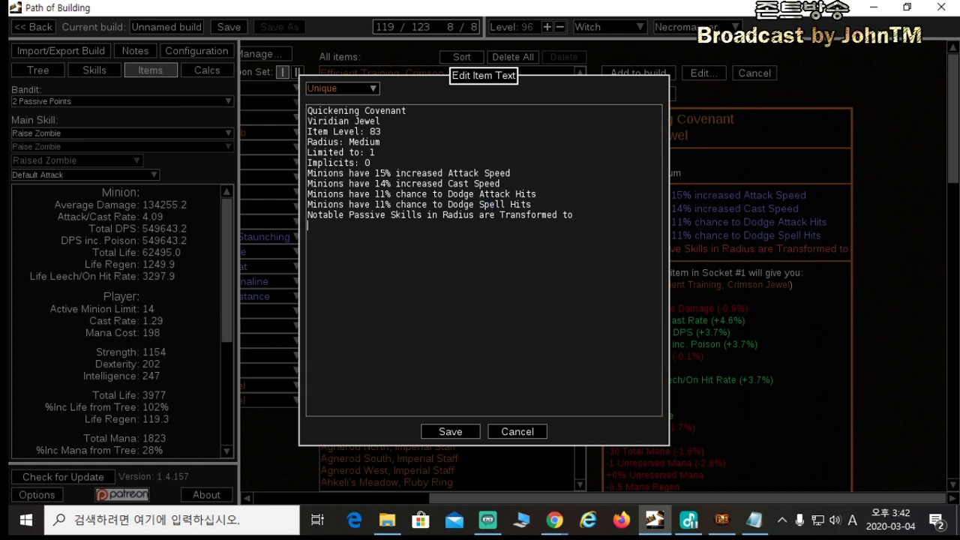
{"action": "left_click", "coordinate": [430, 269]}
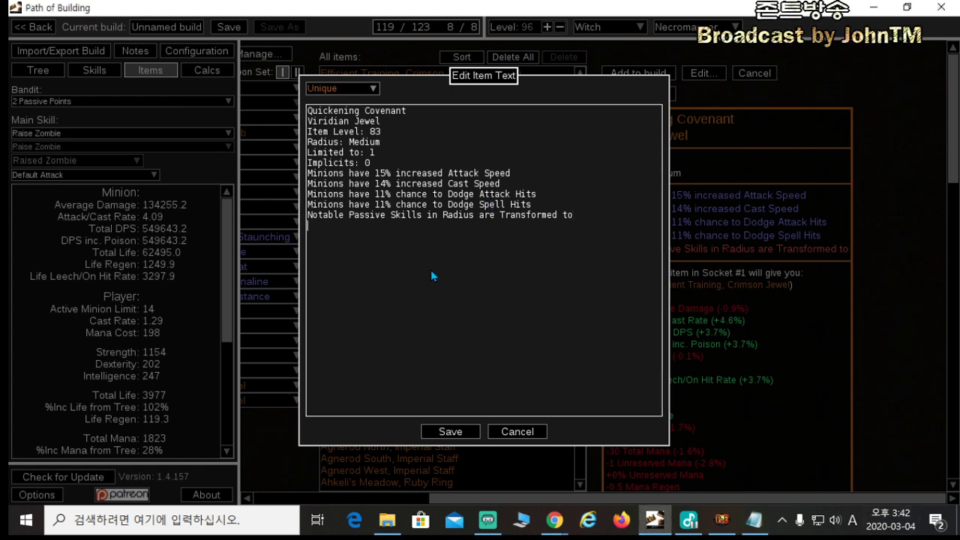
{"action": "type", "text": "minions have "}
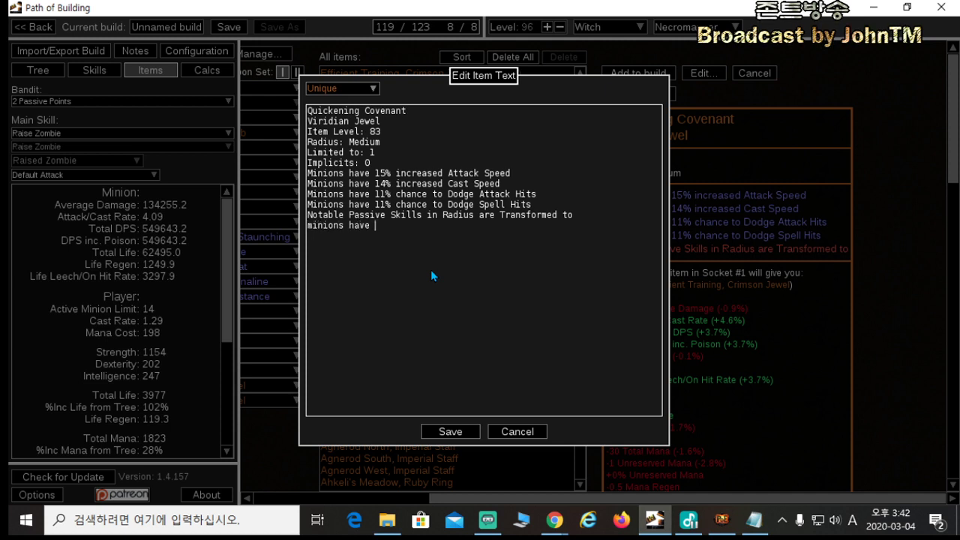
{"action": "type", "text": "49 to "}
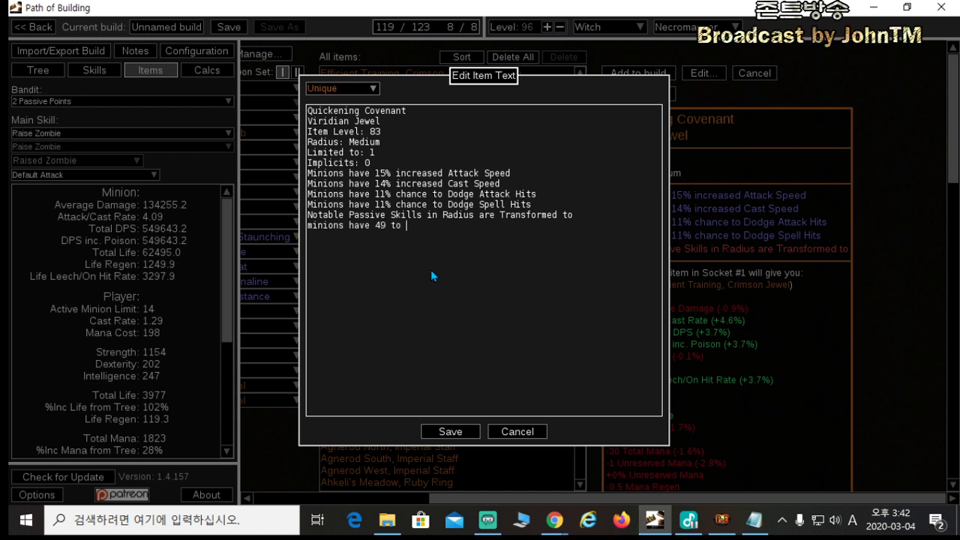
{"action": "type", "text": "74 addino"}
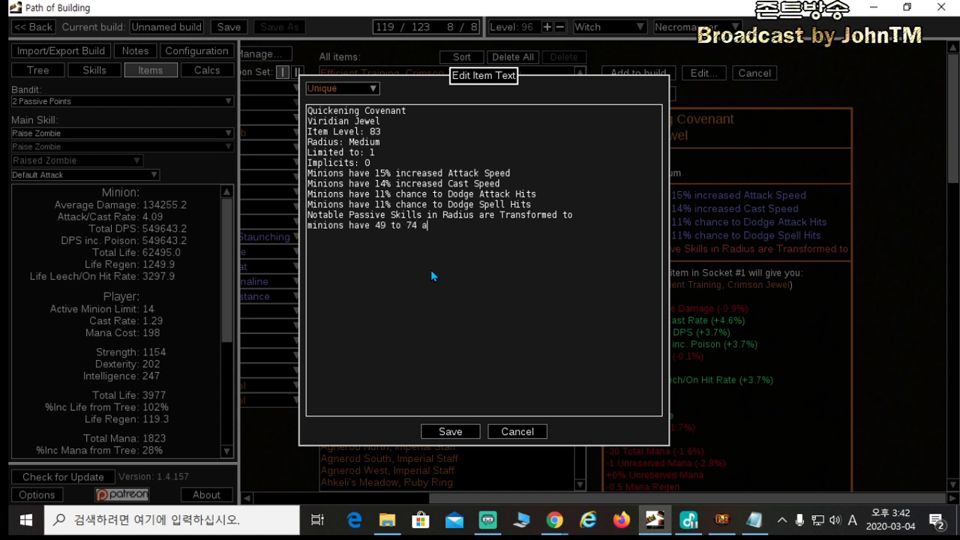
{"action": "key", "text": "BackSpace"}
{"action": "key", "text": "BackSpace"}
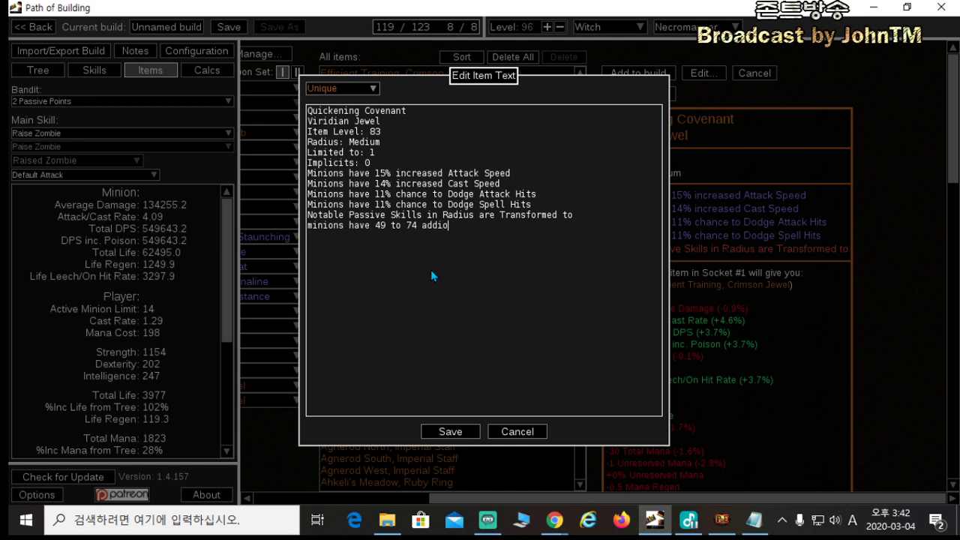
{"action": "type", "text": "onal phy"}
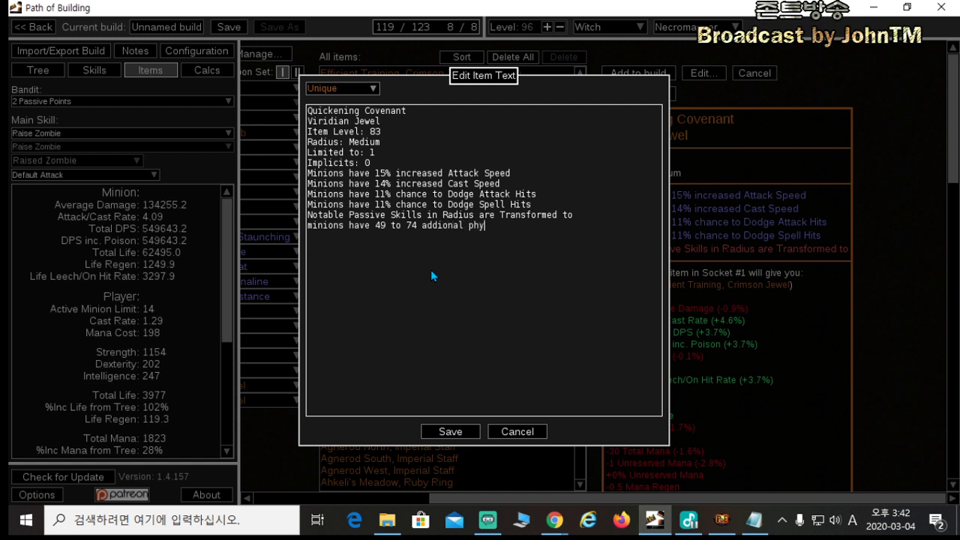
{"action": "type", "text": "sical damage"}
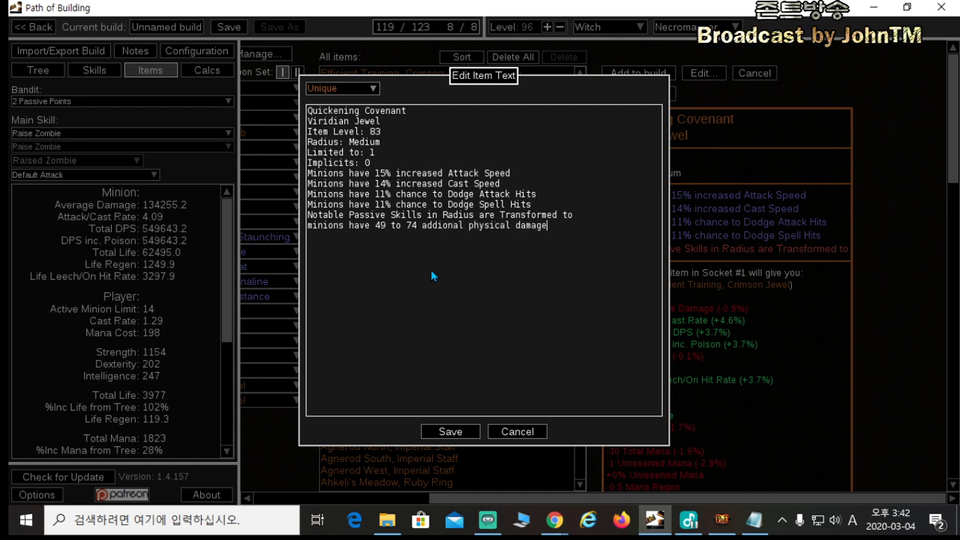
{"action": "left_click", "coordinate": [450, 432]}
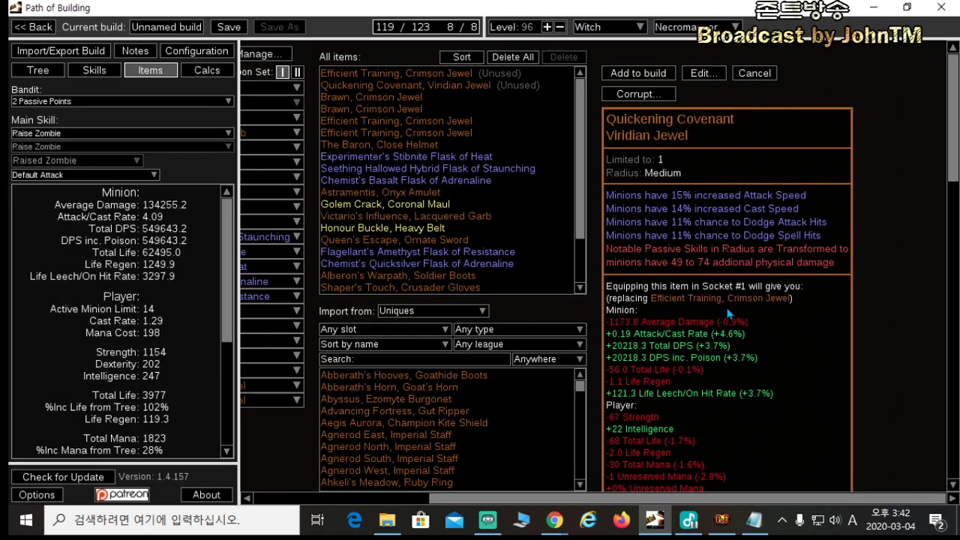